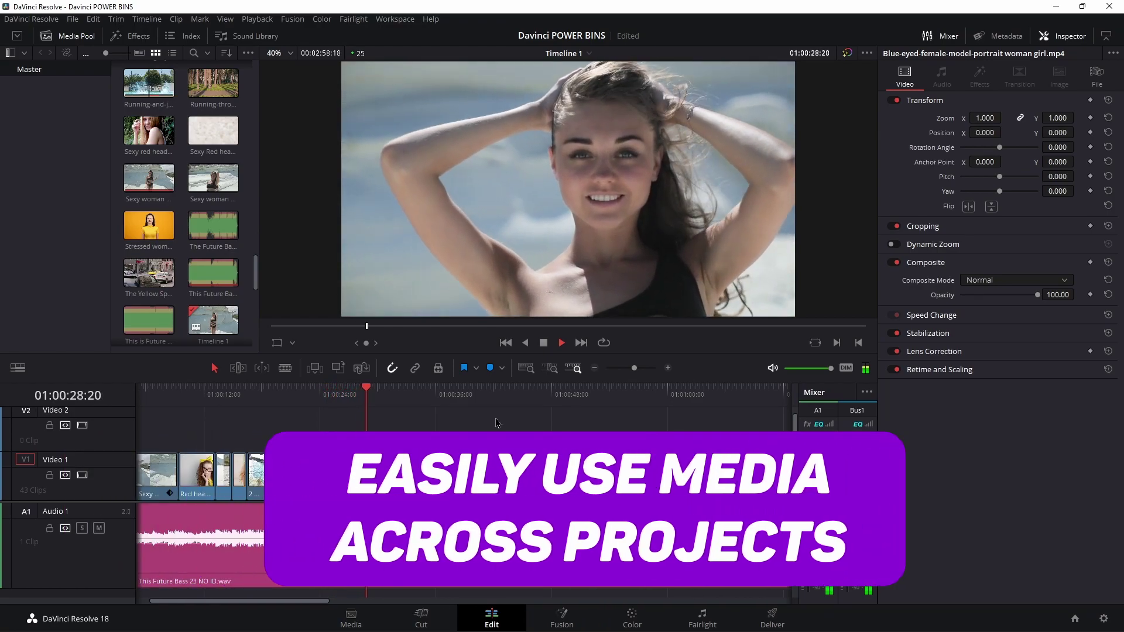
Step: Look through the Logos, Callouts, Motion Graphics folder on the Samsung (V:) drive in File Explorer, and return to DaVinci Resolve
{"action": "left_click", "coordinate": [588, 618]}
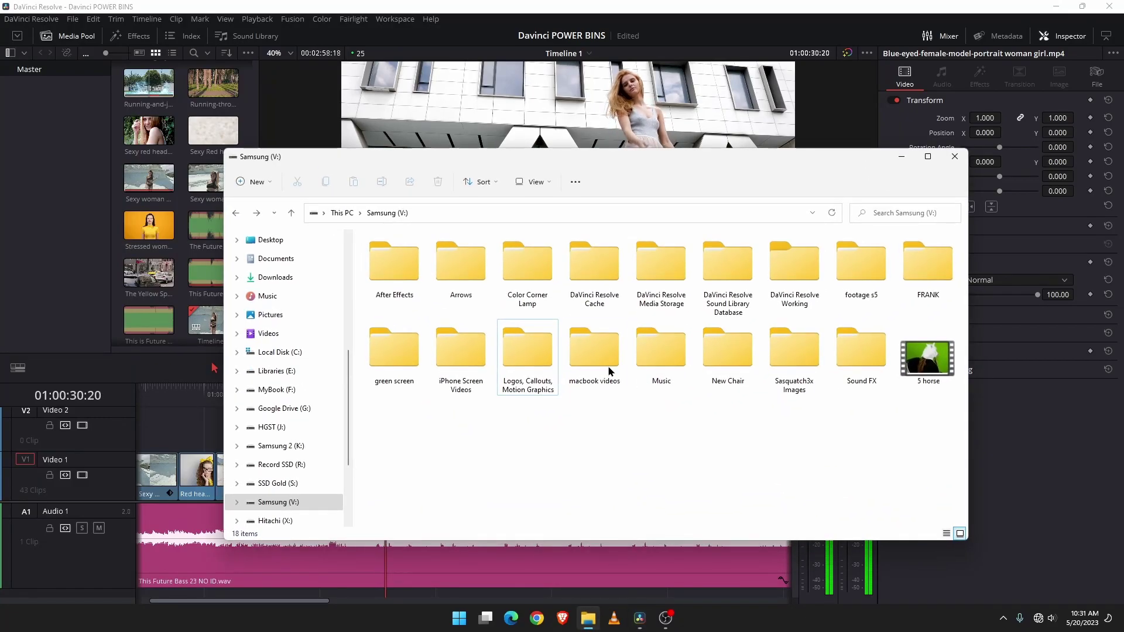
{"action": "double_click", "coordinate": [551, 258]}
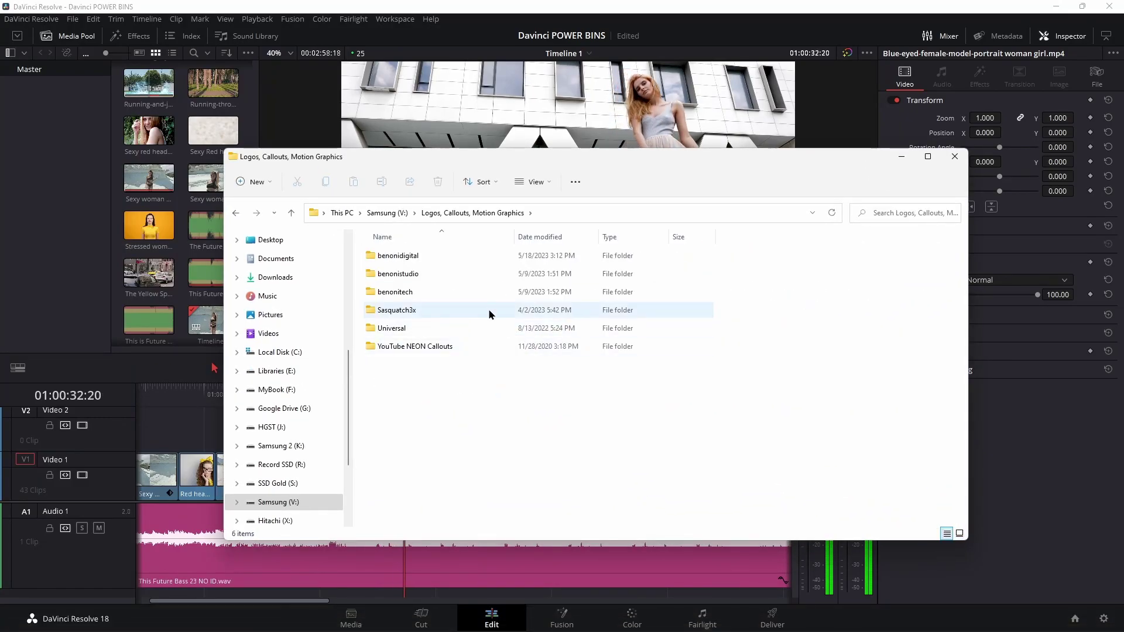
{"action": "left_click", "coordinate": [237, 213]}
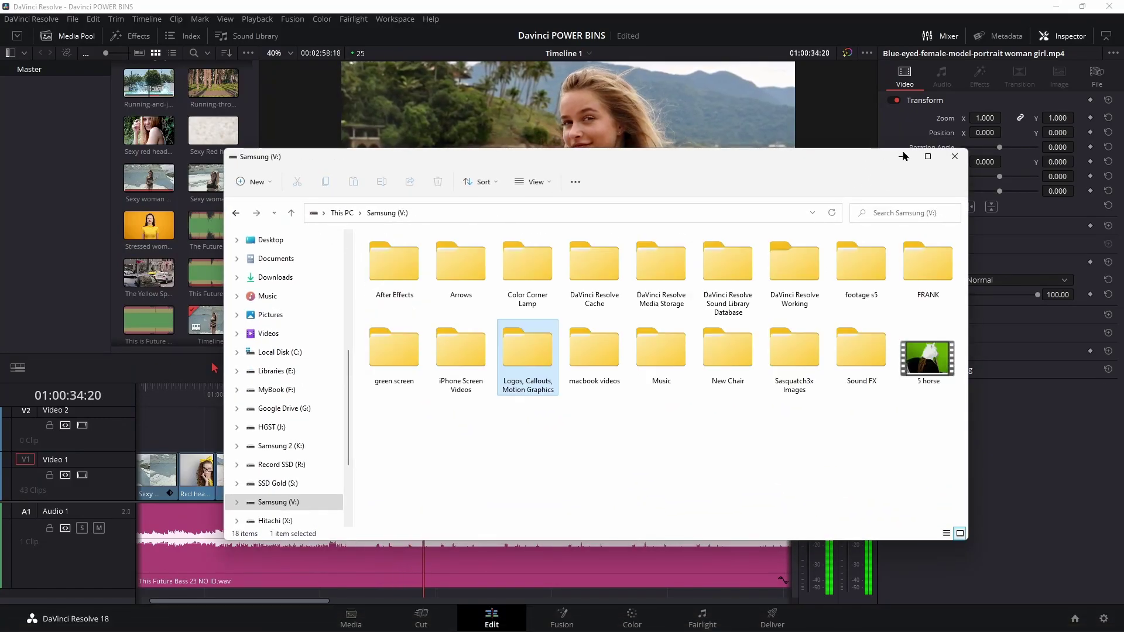
{"action": "left_click", "coordinate": [901, 157]}
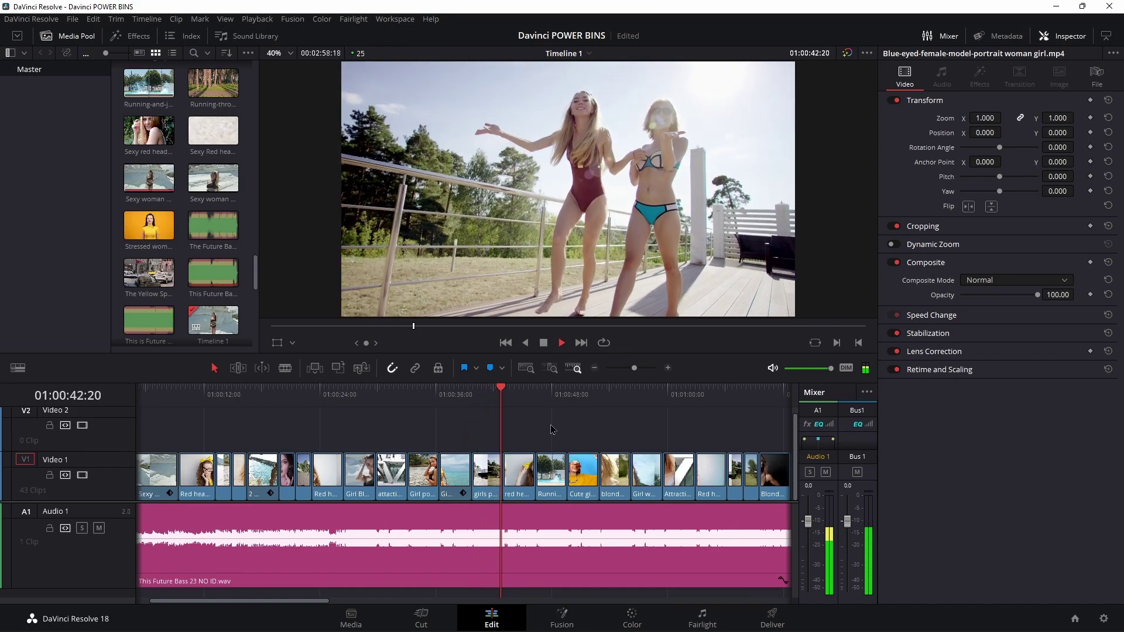
Step: Park the playhead at 01:00:19:21, and show the Power Bins in the Media Pool with an enlarged section
{"action": "left_click_drag", "start_coordinate": [514, 419], "coordinate": [280, 418]}
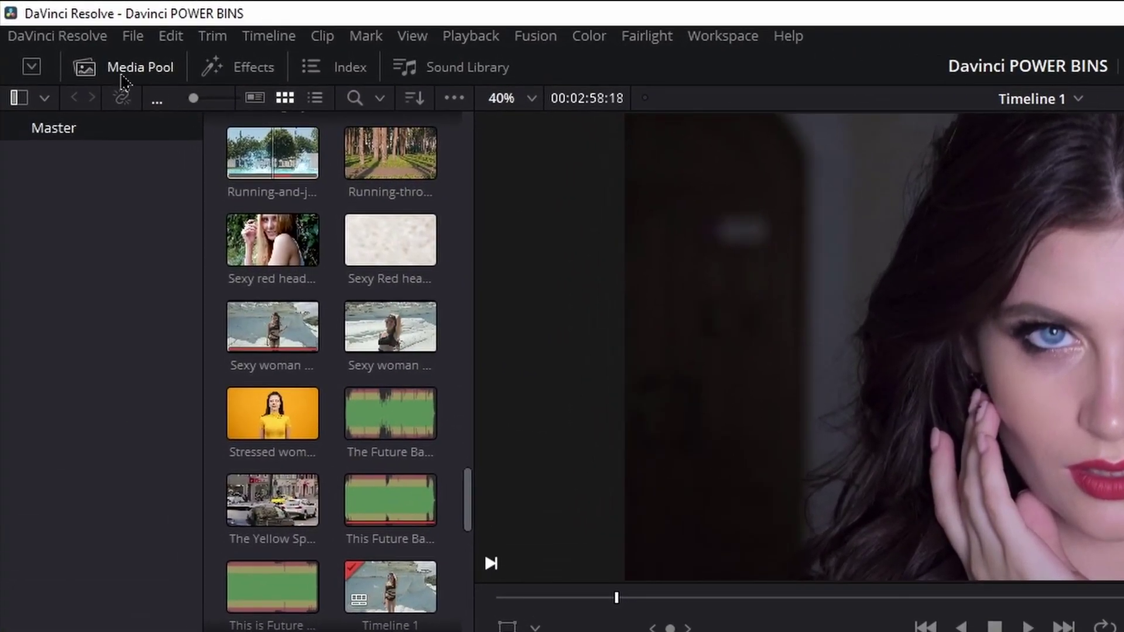
{"action": "left_click", "coordinate": [122, 75]}
{"action": "left_click", "coordinate": [123, 75]}
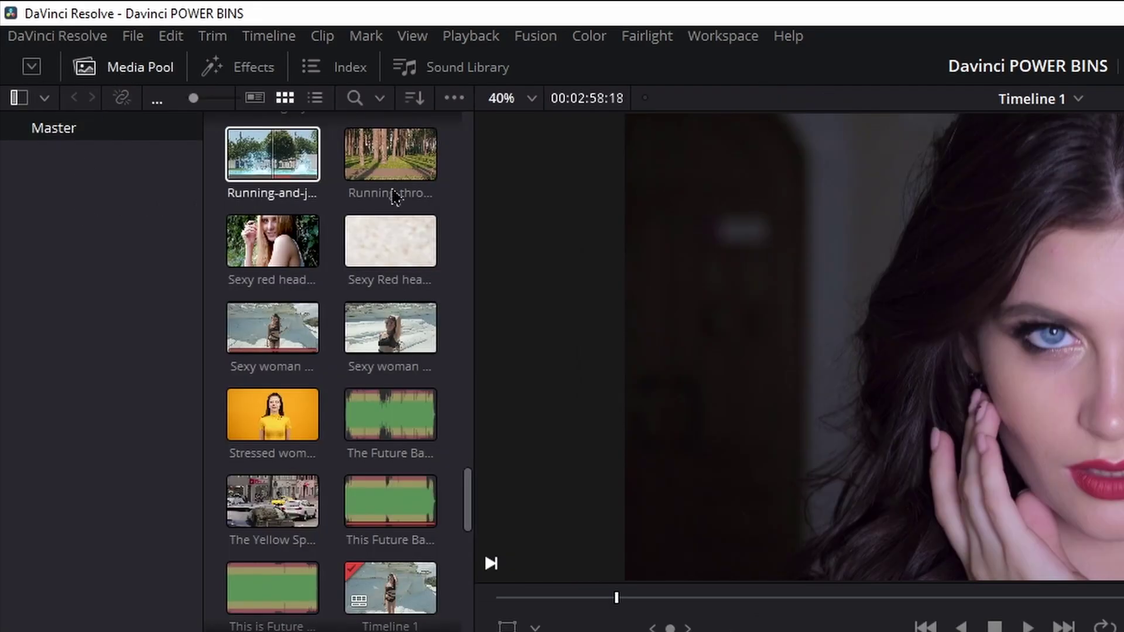
{"action": "left_click", "coordinate": [454, 100]}
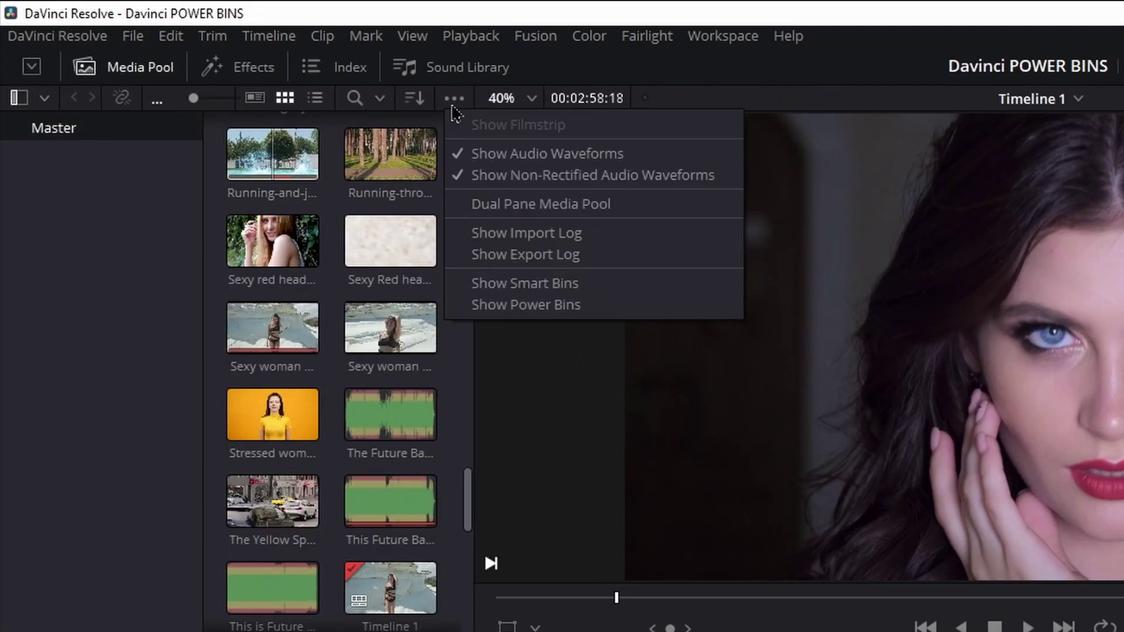
{"action": "left_click", "coordinate": [530, 308]}
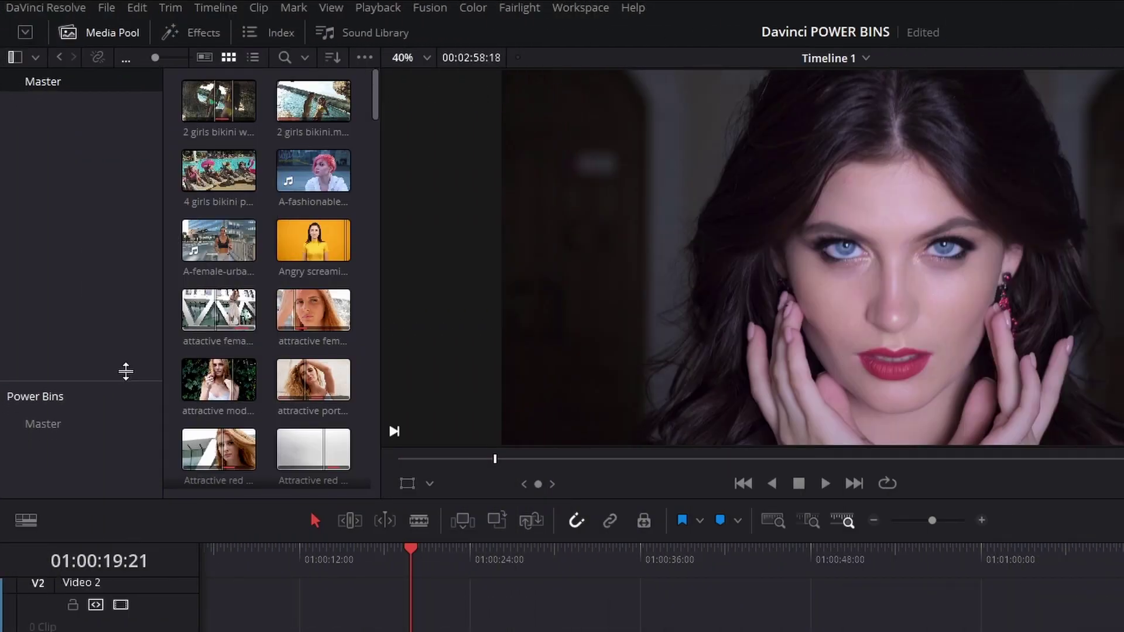
{"action": "left_click_drag", "start_coordinate": [126, 371], "coordinate": [116, 256]}
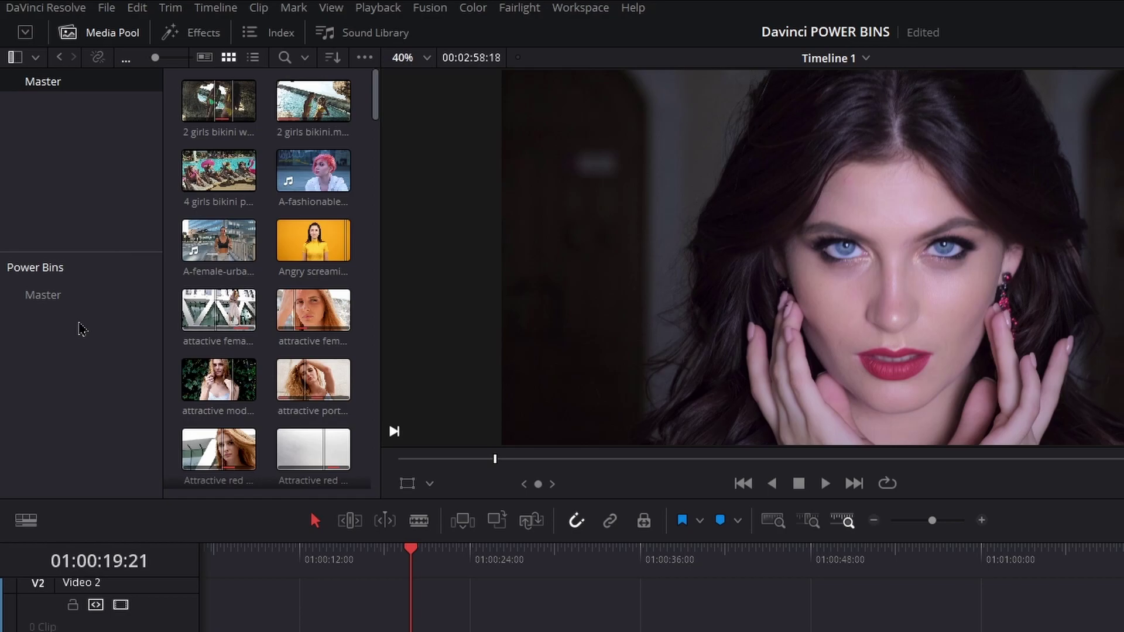
Step: Add the clip of the blonde woman outdoors from the project's Master bin to the Power Bins Master bin
{"action": "left_click", "coordinate": [50, 295]}
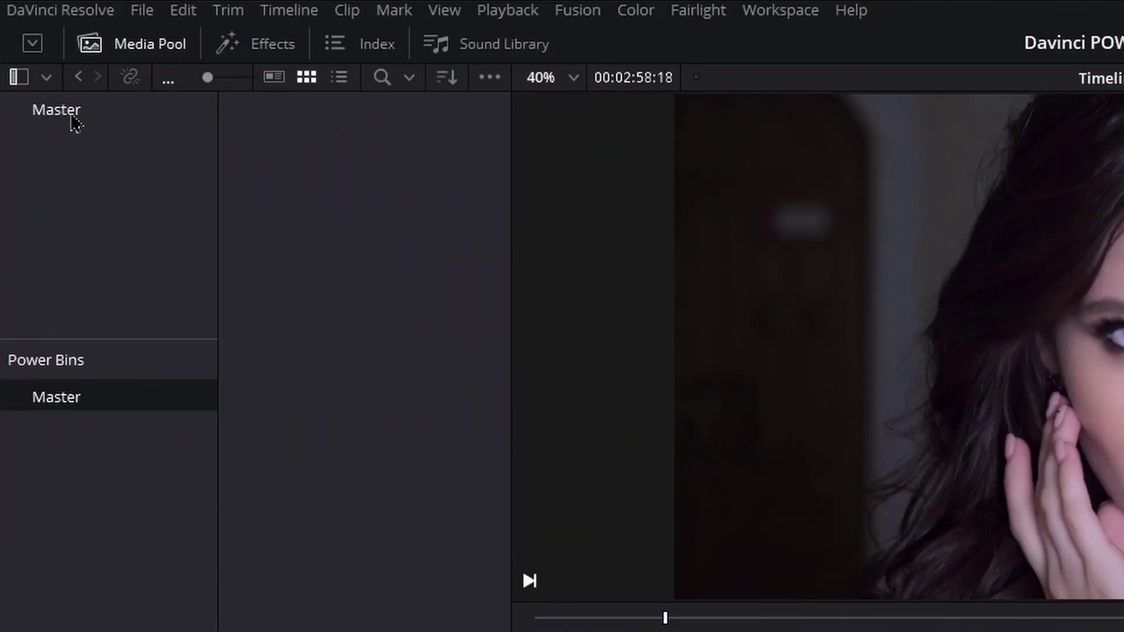
{"action": "left_click", "coordinate": [44, 87]}
{"action": "scroll", "coordinate": [351, 375], "scroll_direction": "down", "scroll_amount": 6}
{"action": "scroll", "coordinate": [356, 380], "scroll_direction": "up", "scroll_amount": 1}
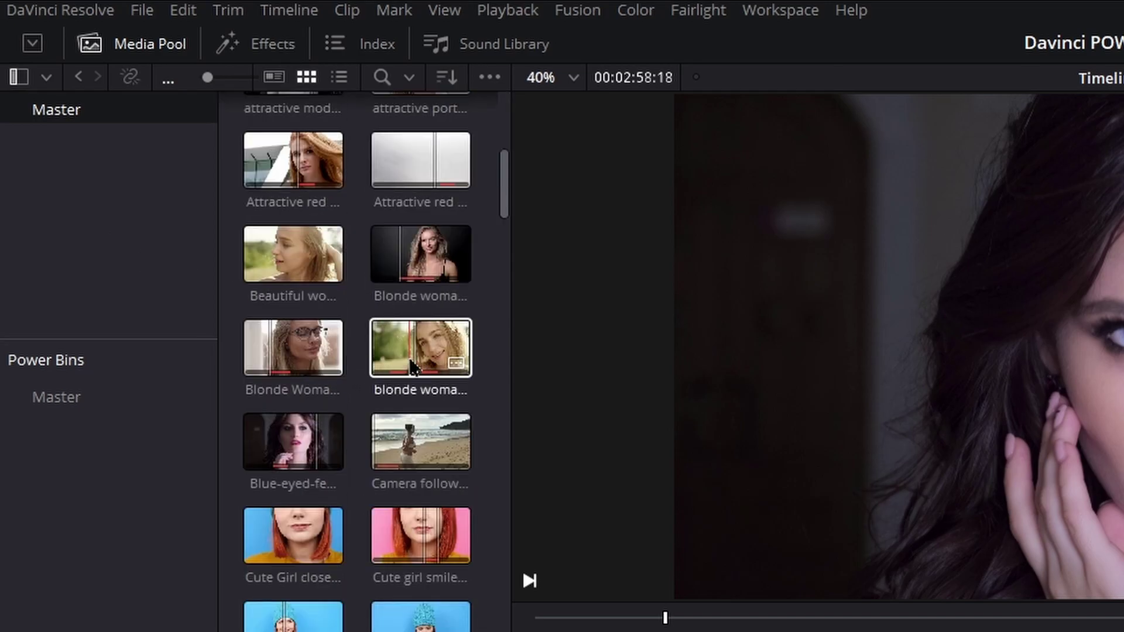
{"action": "left_click_drag", "start_coordinate": [413, 365], "coordinate": [101, 404]}
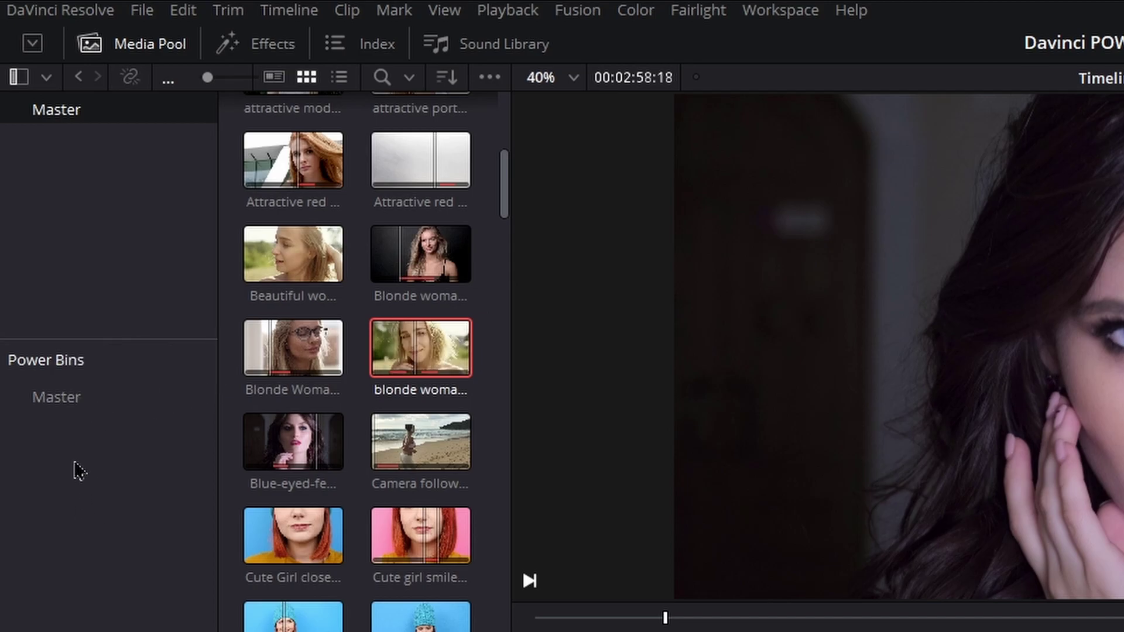
{"action": "left_click", "coordinate": [61, 399]}
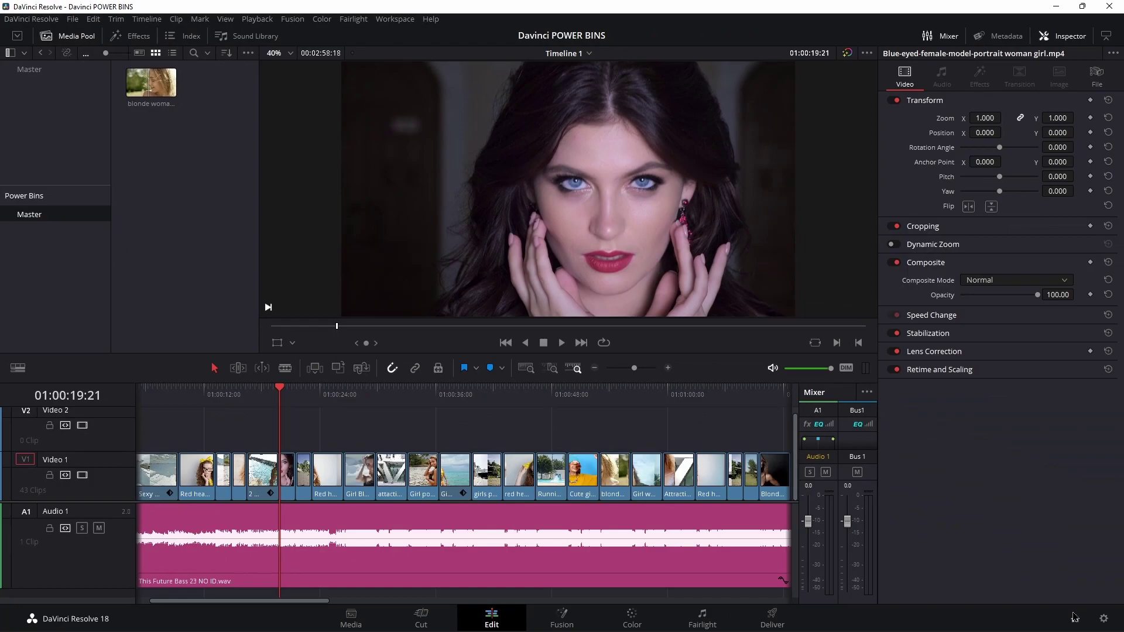
Step: View the local projects in the Project Manager, and compare the project's Master bin with the Power Bins Master bin
{"action": "left_click", "coordinate": [1076, 619]}
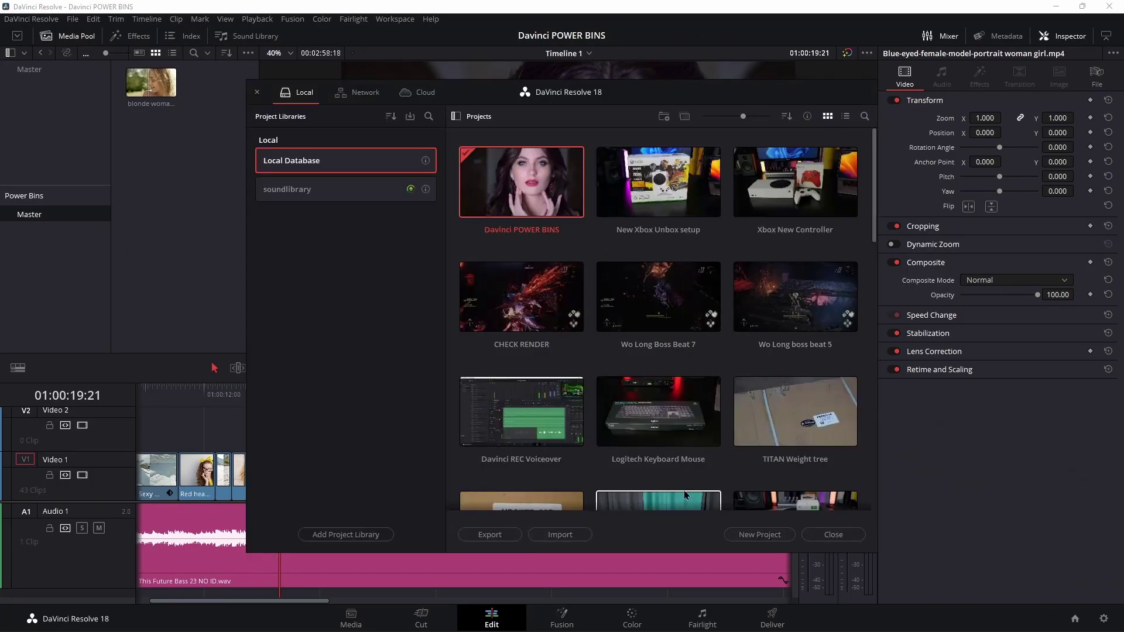
{"action": "left_click", "coordinate": [833, 534]}
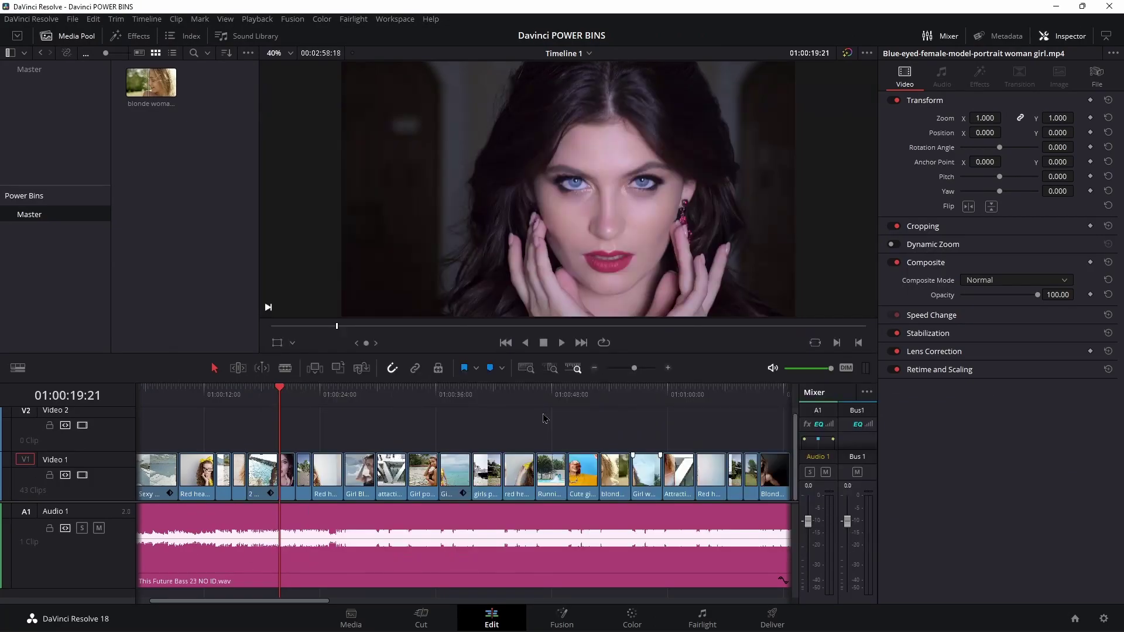
{"action": "left_click", "coordinate": [29, 69]}
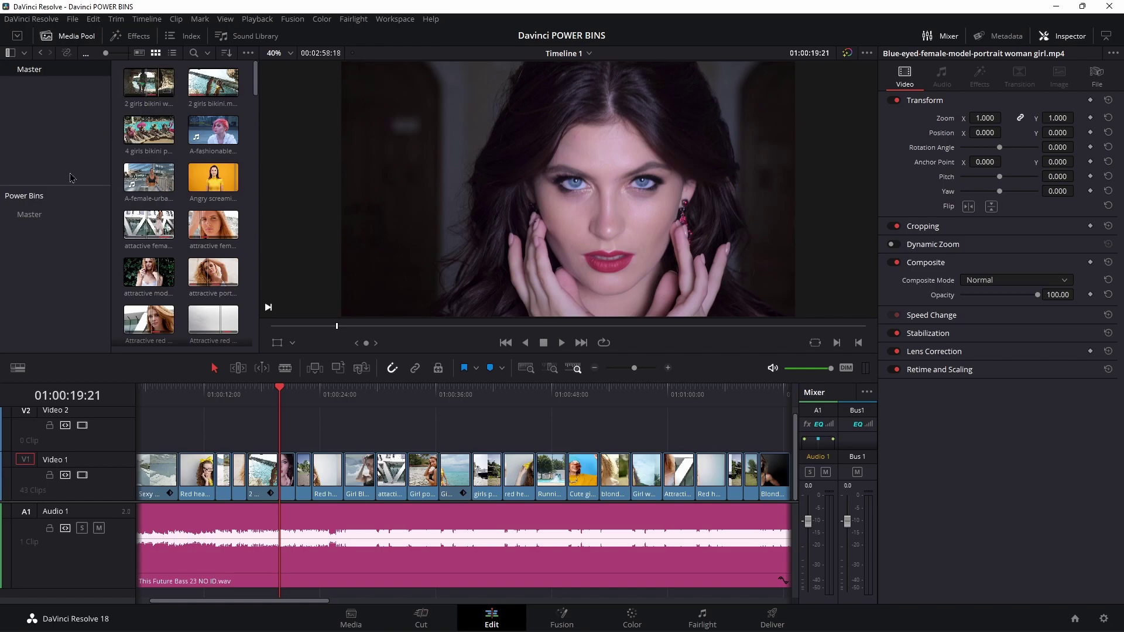
{"action": "left_click", "coordinate": [109, 216]}
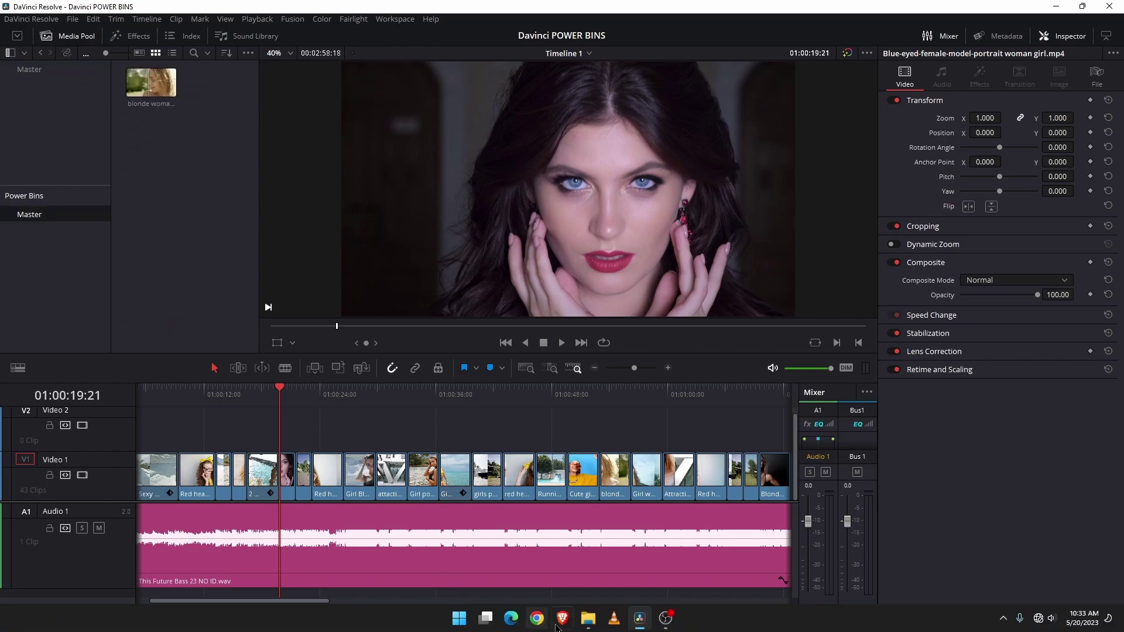
Step: Import the benonidigital Carbon Logo file from the benonidigital folder in File Explorer into the Power Bins Master bin
{"action": "left_click", "coordinate": [588, 626]}
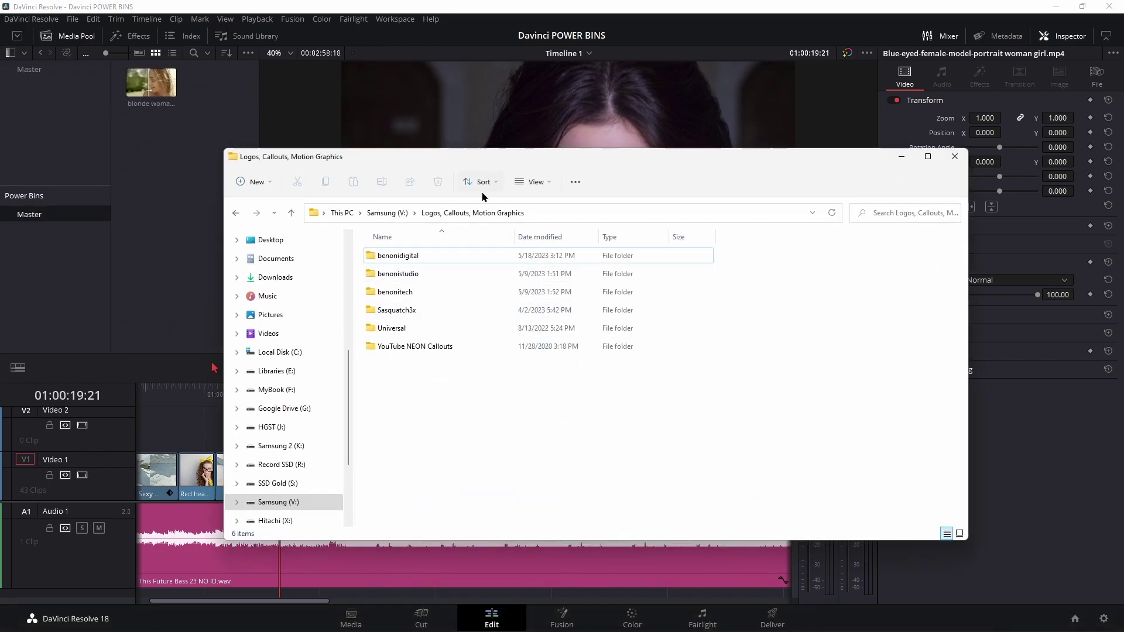
{"action": "double_click", "coordinate": [391, 257]}
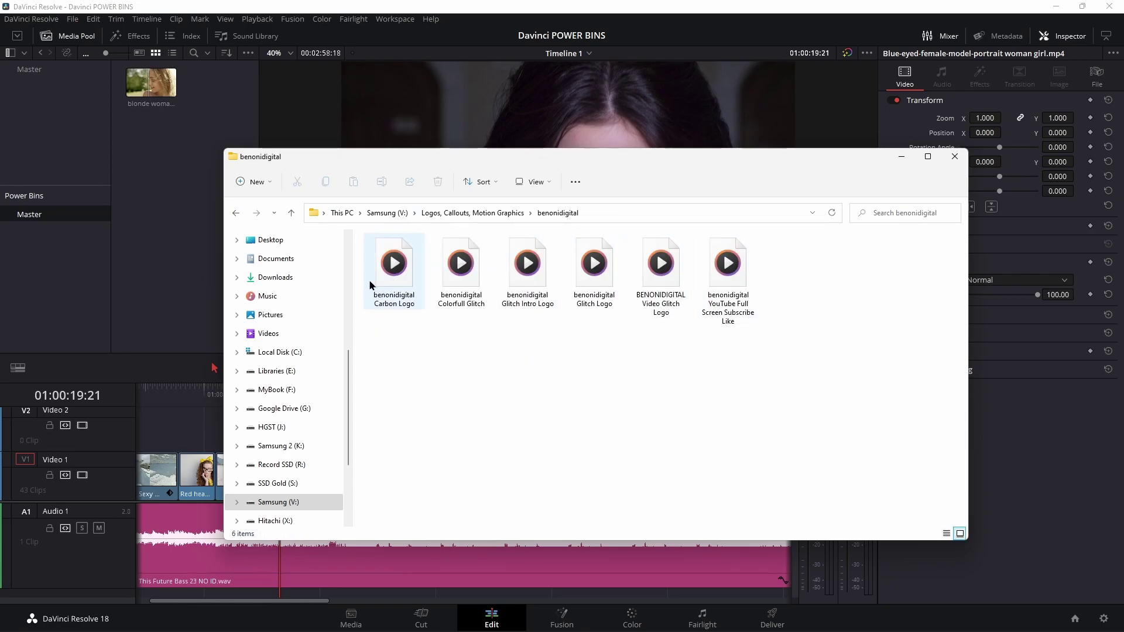
{"action": "left_click", "coordinate": [412, 300]}
{"action": "left_click_drag", "start_coordinate": [392, 282], "coordinate": [142, 208]}
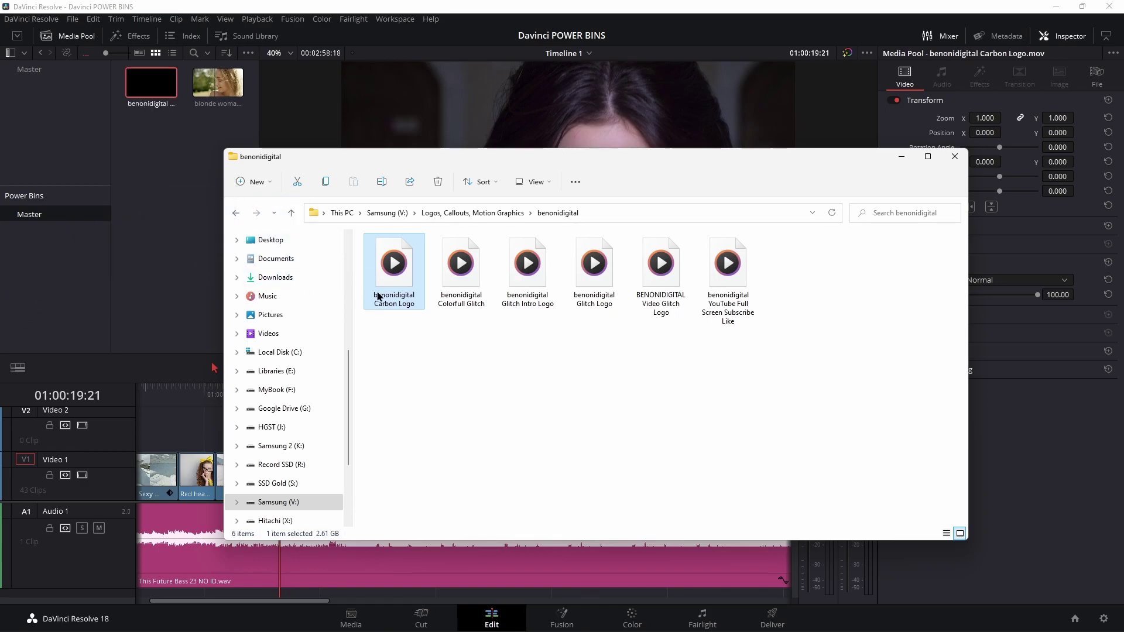
{"action": "left_click", "coordinate": [903, 157]}
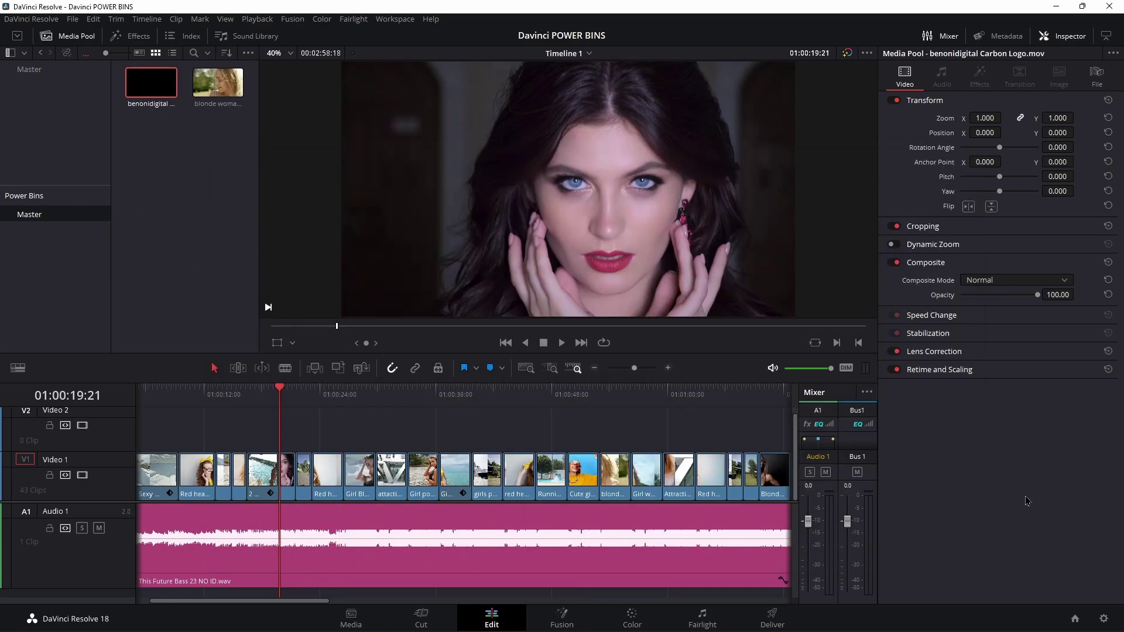
Step: Check the list of local projects in the Project Manager and close it without opening another project
{"action": "left_click", "coordinate": [1074, 622]}
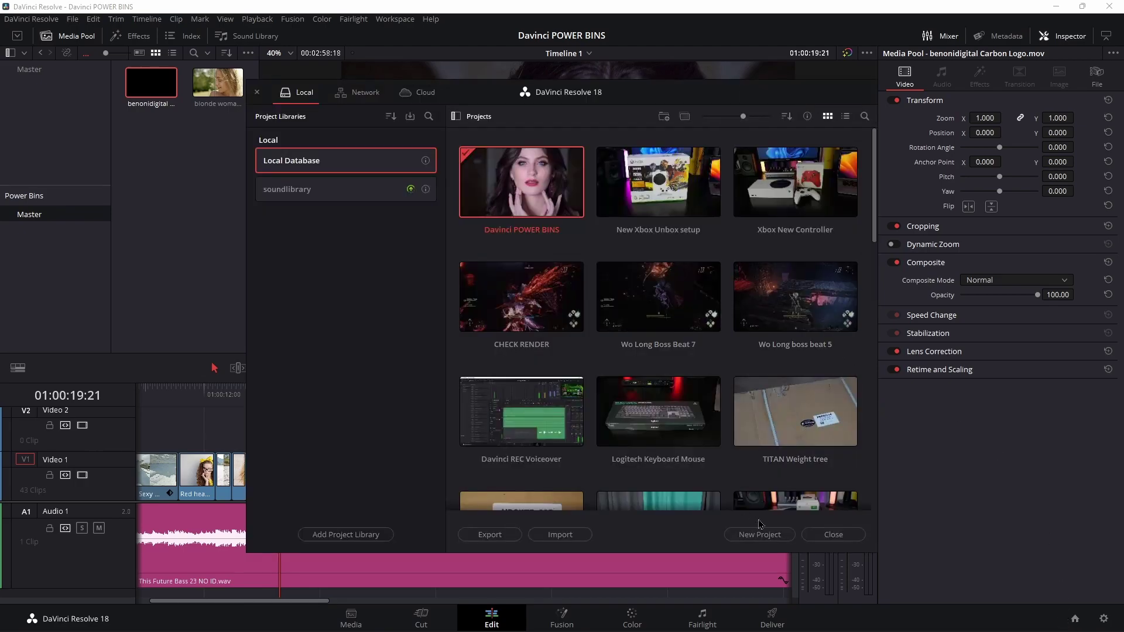
{"action": "left_click", "coordinate": [820, 539]}
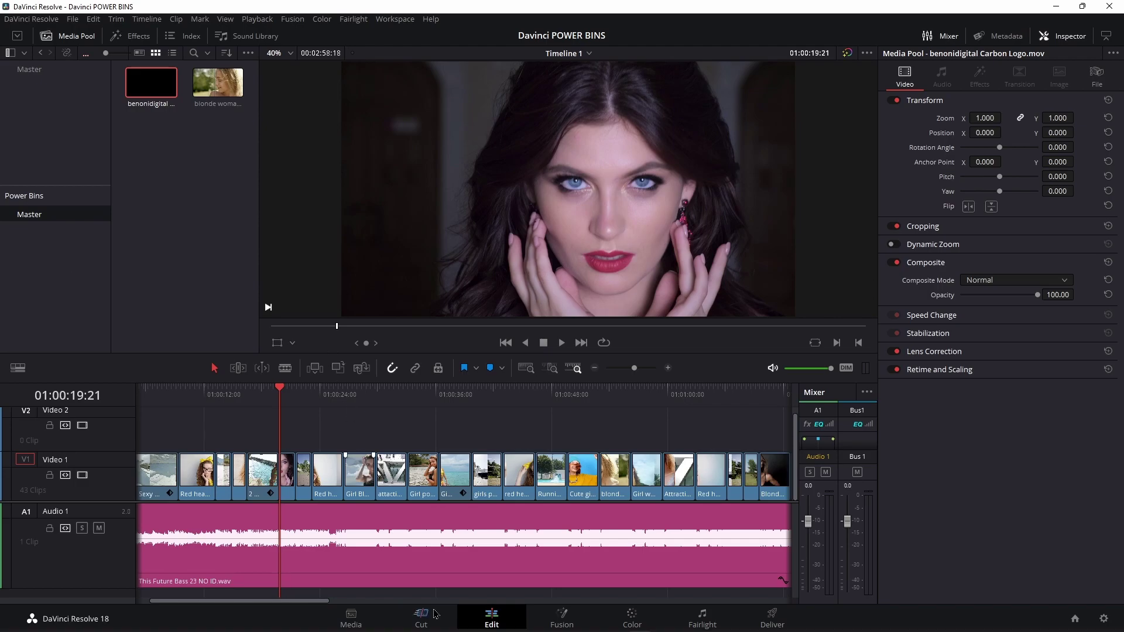
{"action": "mouse_move", "coordinate": [419, 631]}
{"action": "left_click", "coordinate": [588, 619]}
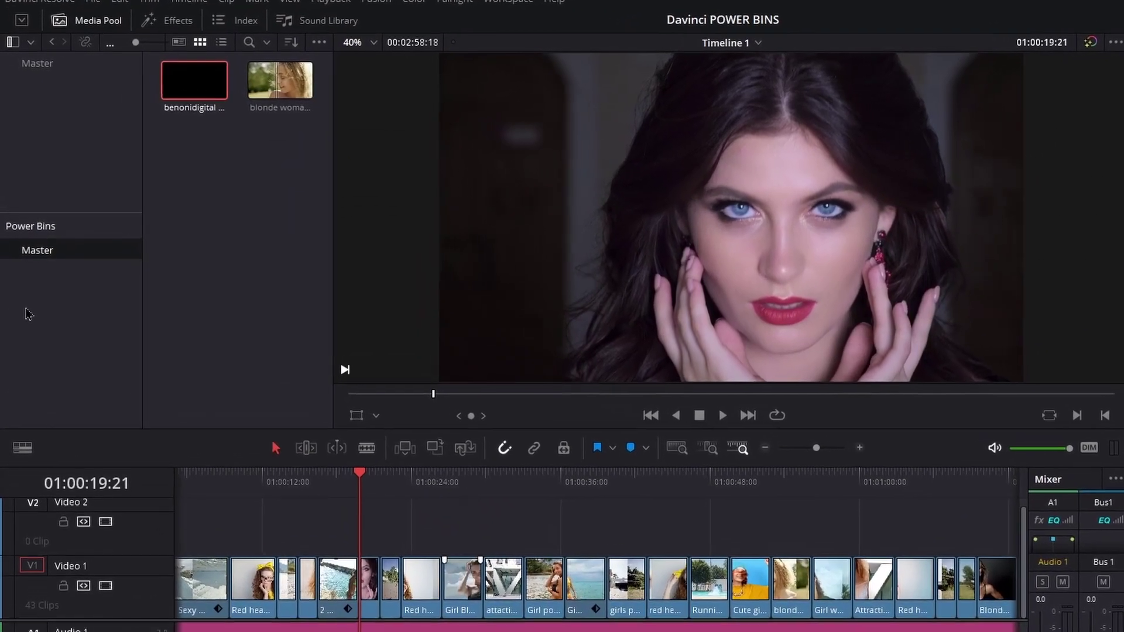
Step: Create a new bin named benonidigital under the Power Bins Master
{"action": "right_click", "coordinate": [23, 256]}
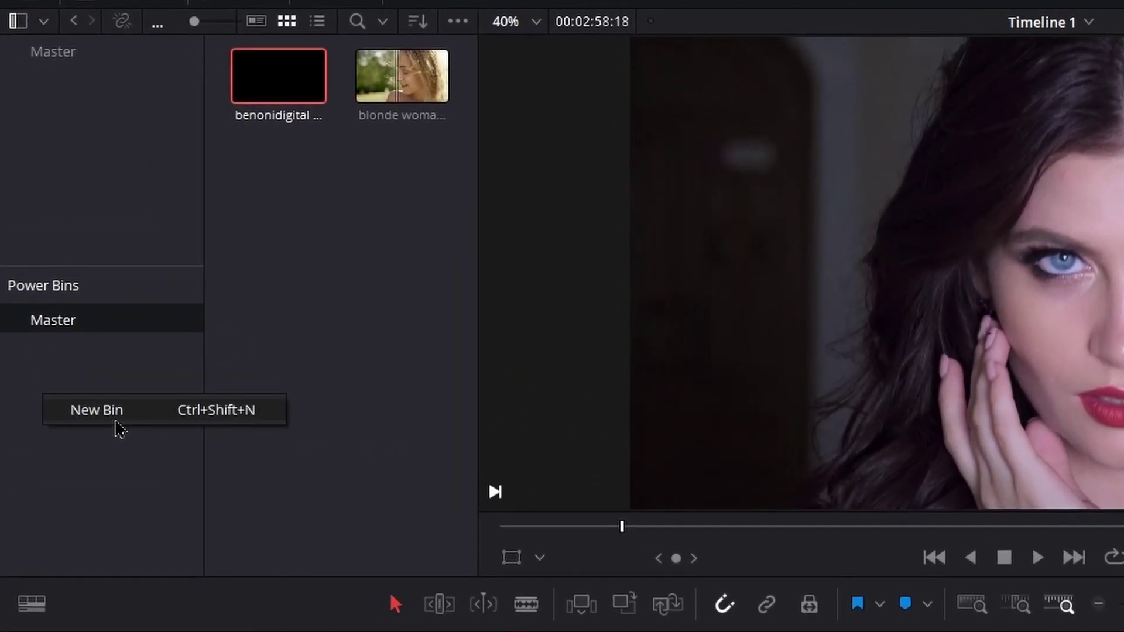
{"action": "left_click", "coordinate": [104, 391]}
{"action": "type", "text": "benonidigital"}
{"action": "key", "text": "Return"}
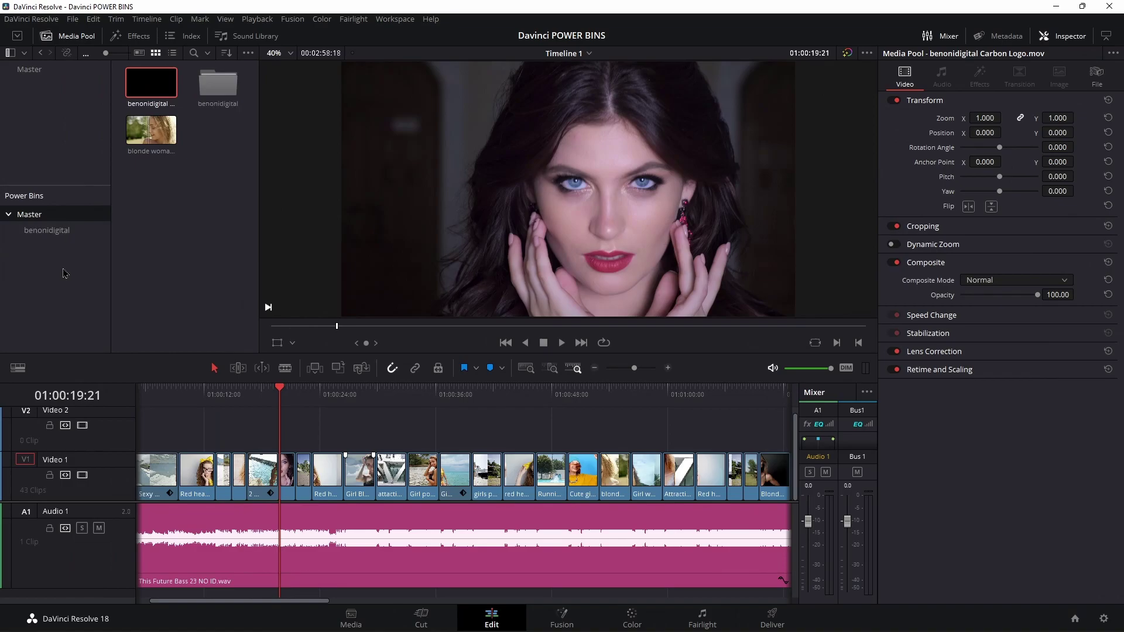
Step: Import all six logo files from the benonidigital folder in File Explorer into the benonidigital power bin
{"action": "left_click", "coordinate": [37, 234]}
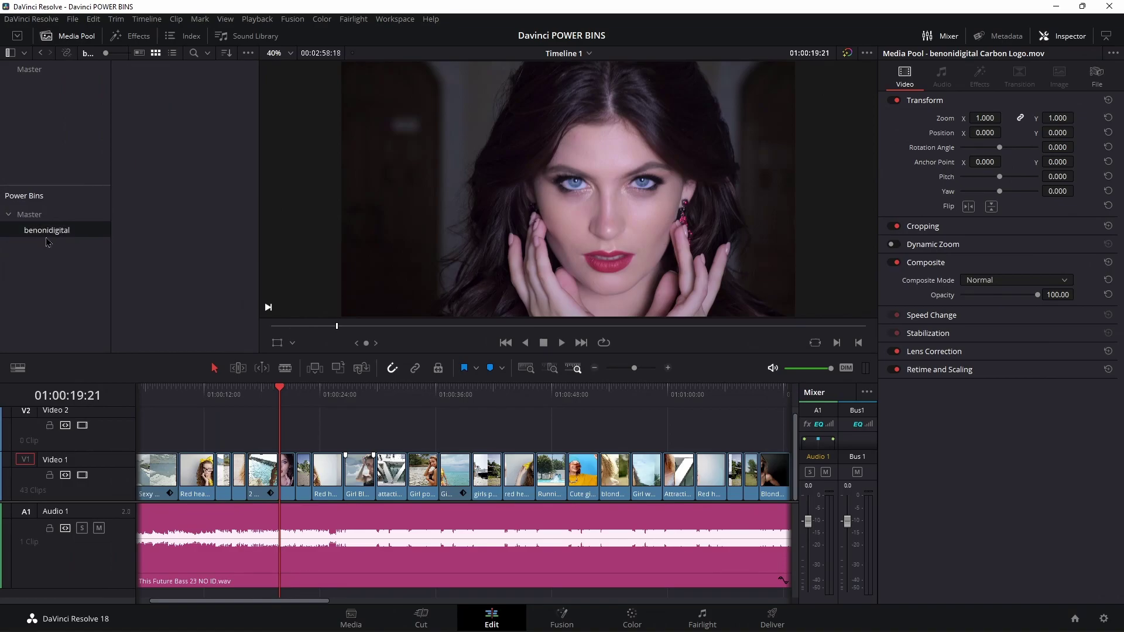
{"action": "left_click", "coordinate": [591, 619]}
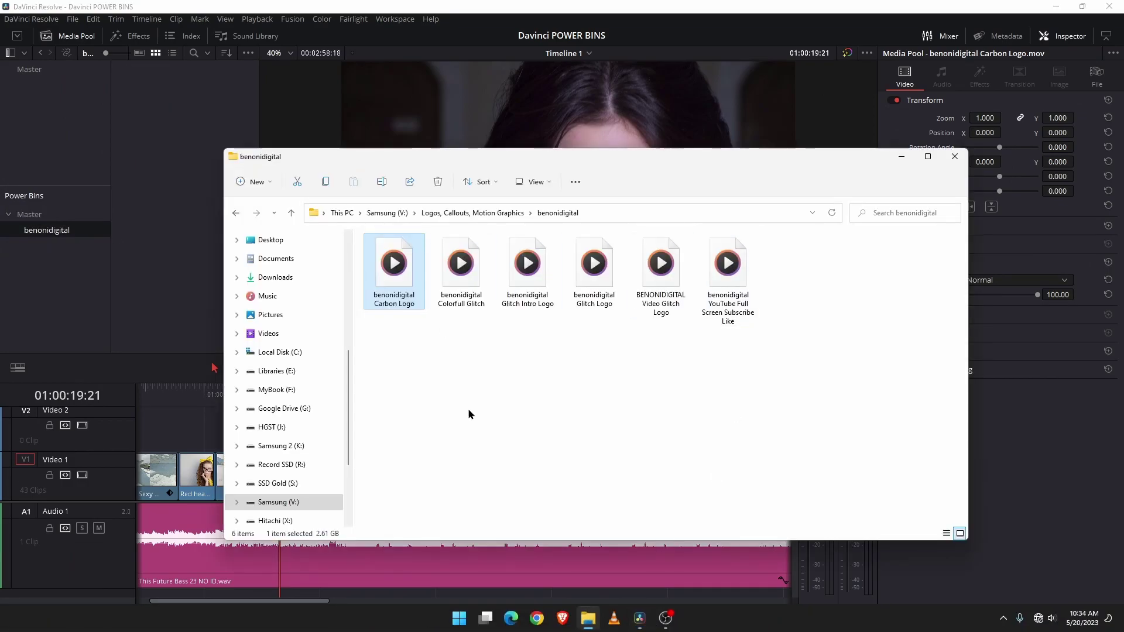
{"action": "left_click_drag", "start_coordinate": [386, 339], "coordinate": [752, 303]}
{"action": "left_click_drag", "start_coordinate": [407, 306], "coordinate": [158, 135]}
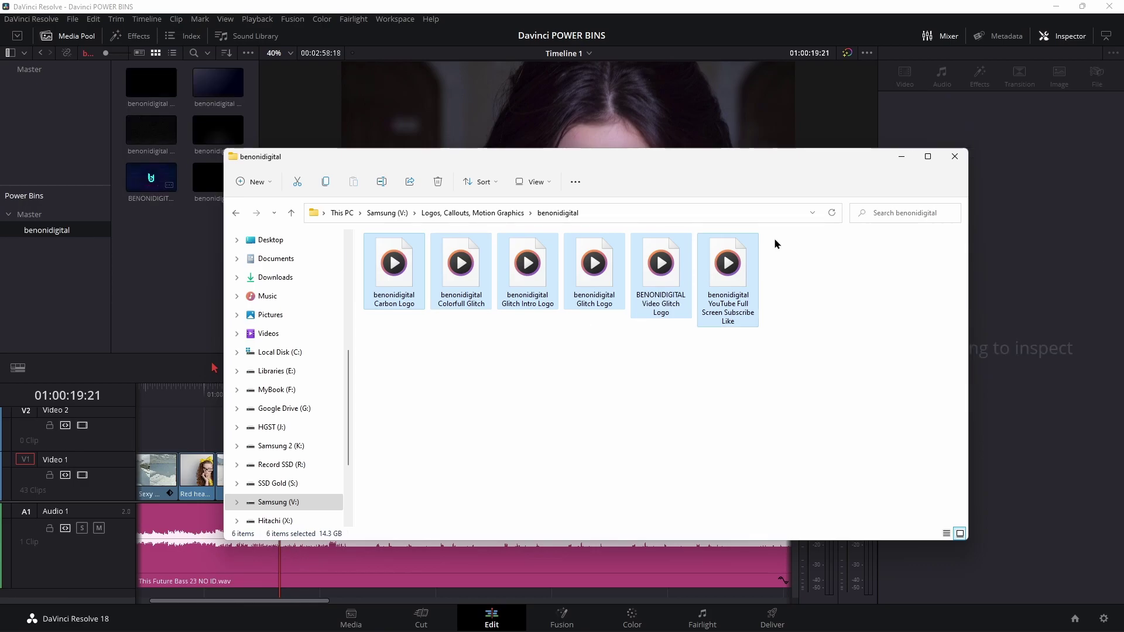
{"action": "left_click", "coordinate": [901, 158]}
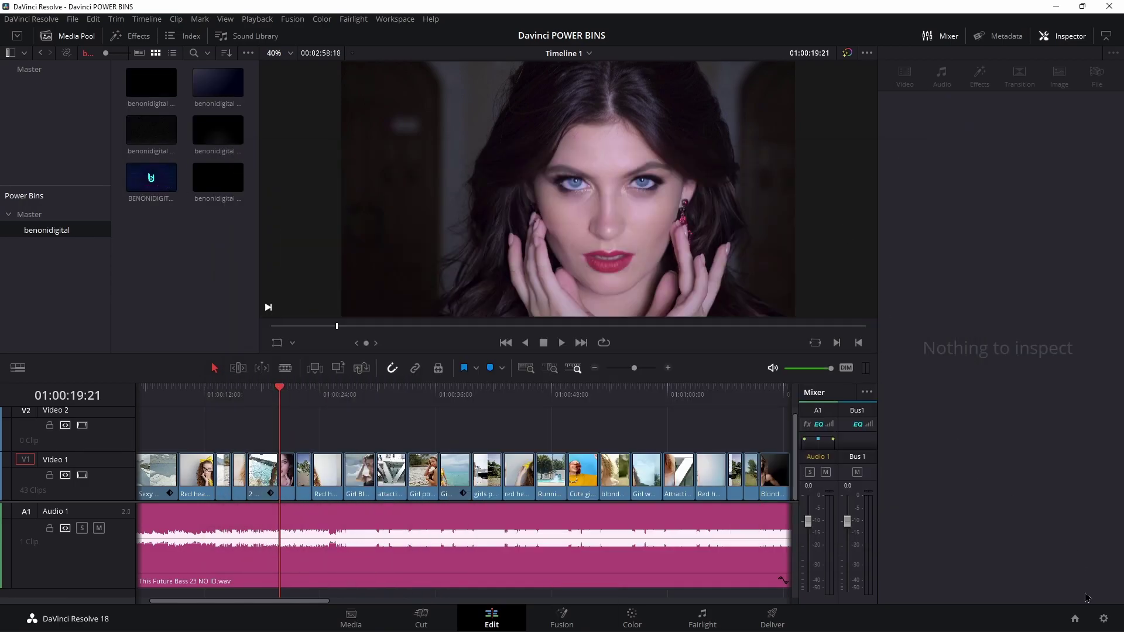
Step: Open the Xbox New Controller project from the Project Manager and look over its Master bin clips
{"action": "left_click", "coordinate": [1075, 619]}
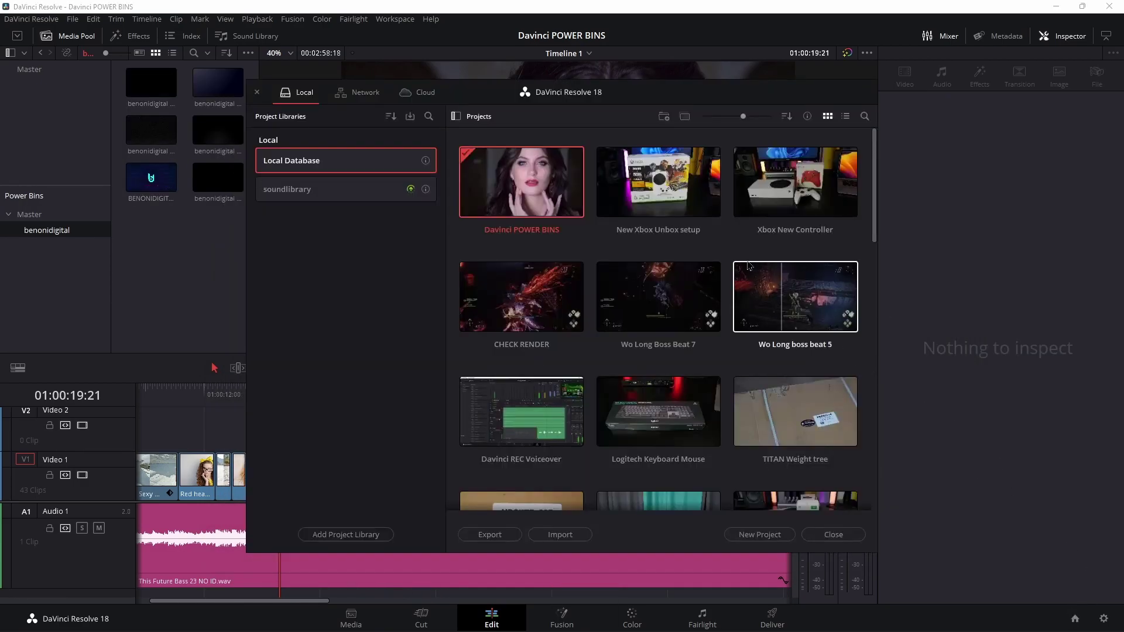
{"action": "double_click", "coordinate": [784, 187]}
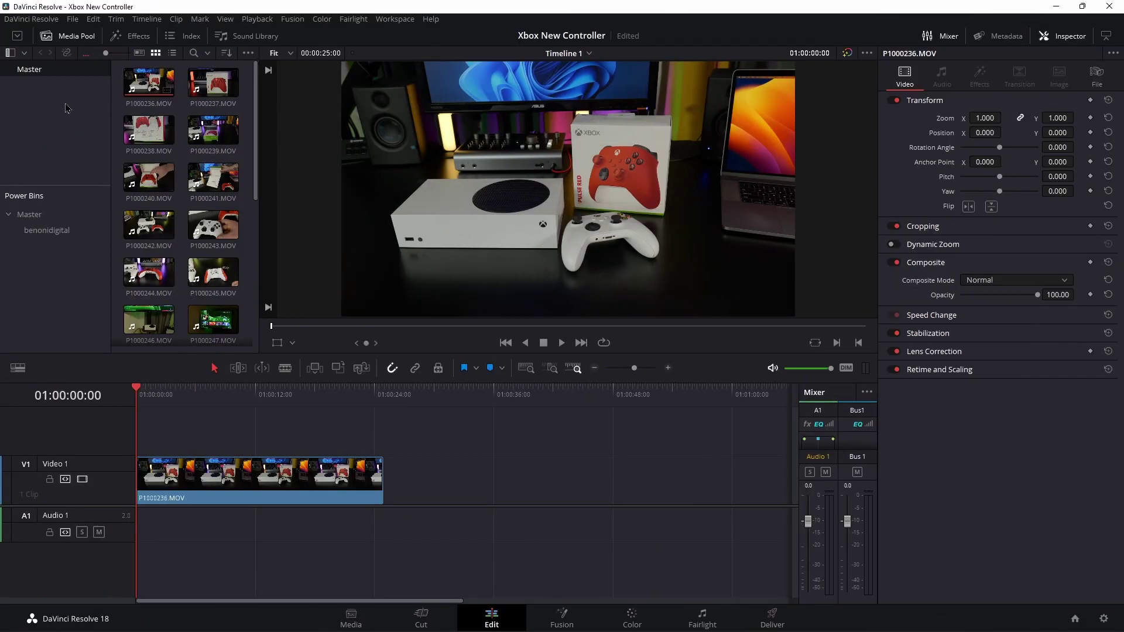
{"action": "mouse_move", "coordinate": [257, 112]}
{"action": "left_mouse_down"}
{"action": "mouse_move", "coordinate": [256, 126]}
{"action": "mouse_move", "coordinate": [249, 107]}
{"action": "left_mouse_up"}
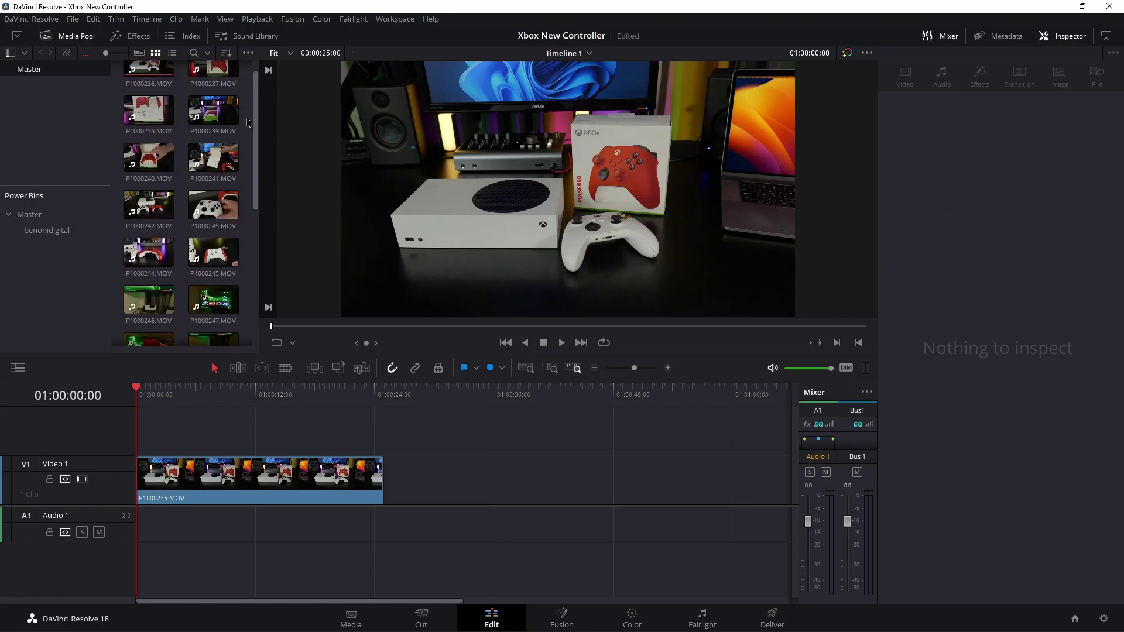
Step: Place BENONIDIGITAL Video Glitch Logo from the benonidigital power bin directly after P1000236.MOV on Video 1, and preview it at 01:00:30:16
{"action": "left_click", "coordinate": [45, 231]}
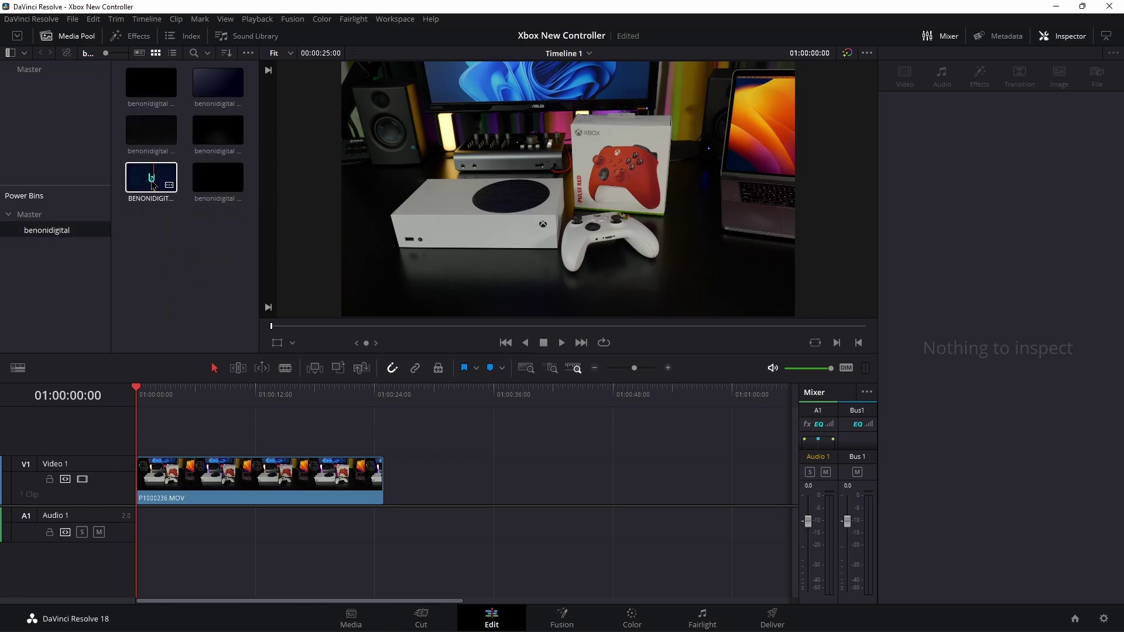
{"action": "left_click_drag", "start_coordinate": [148, 189], "coordinate": [398, 477]}
{"action": "left_click", "coordinate": [396, 395]}
{"action": "left_click", "coordinate": [441, 394]}
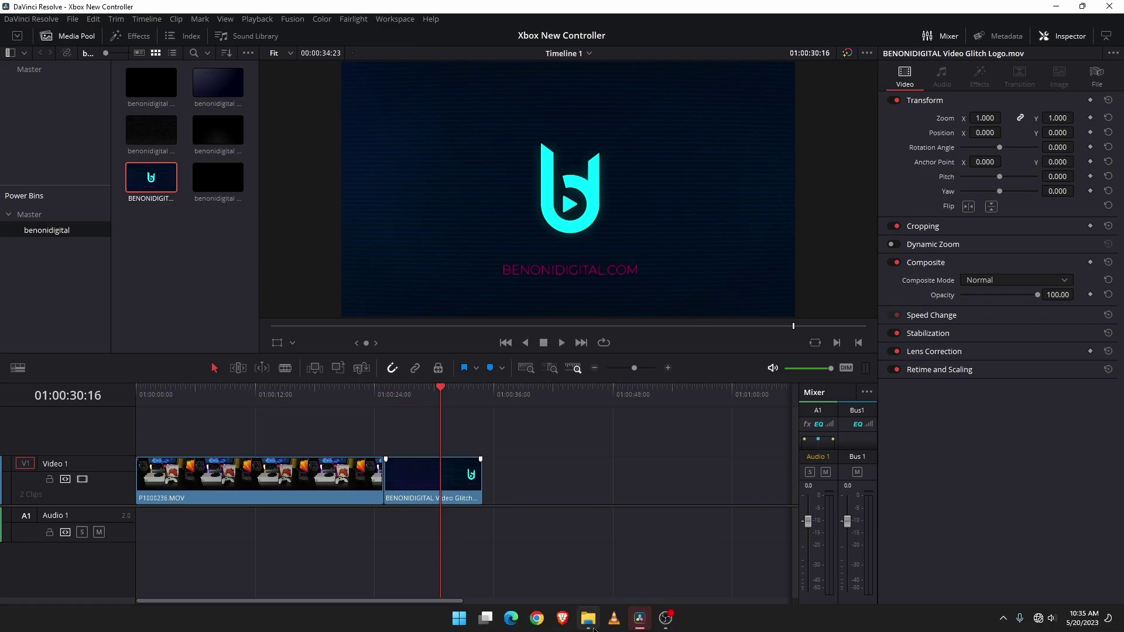
Step: Switch to File Explorer and look over the logo files in the benonidigital folder
{"action": "left_click", "coordinate": [588, 627]}
{"action": "left_click", "coordinate": [650, 375]}
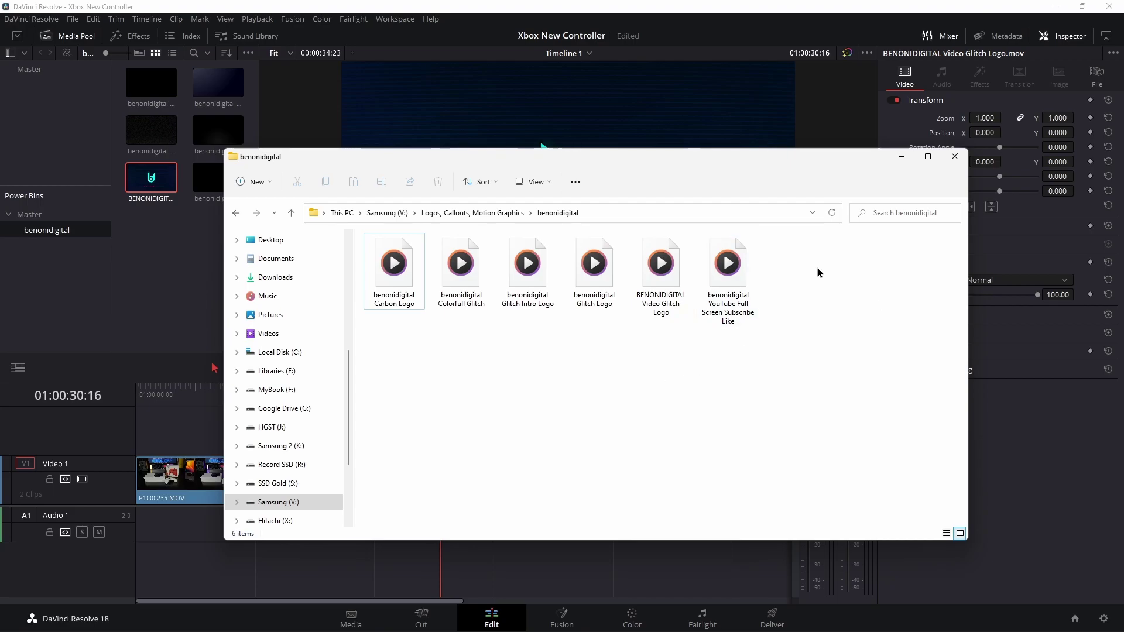
{"action": "left_click", "coordinate": [236, 214]}
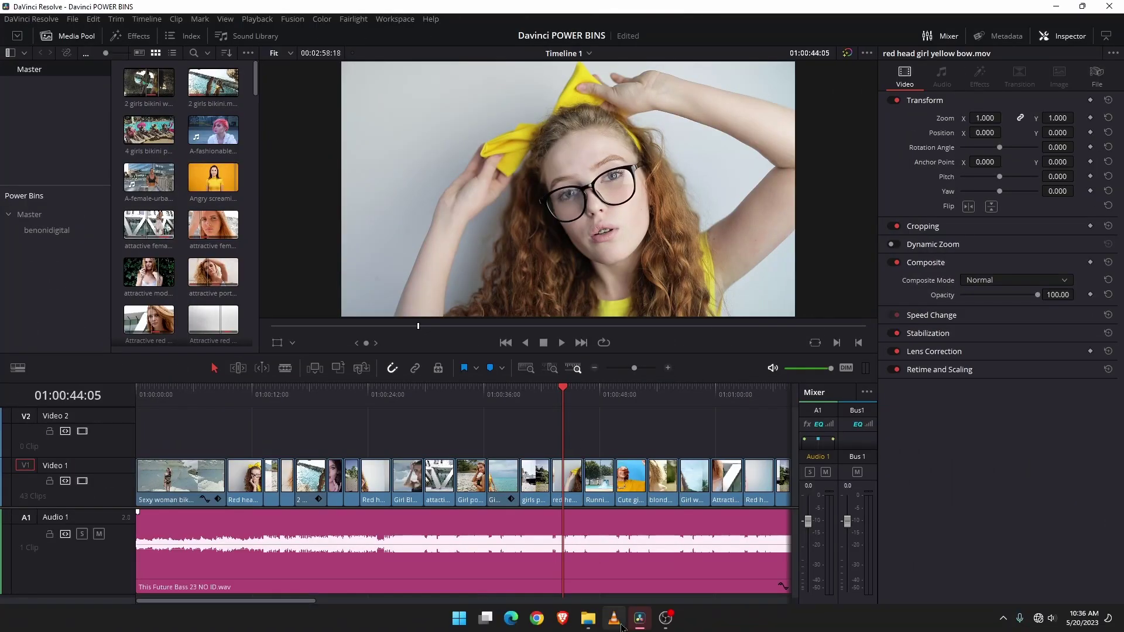
Step: Look through the files in the Sound FX folder on the Samsung (V:) drive in File Explorer
{"action": "left_click", "coordinate": [590, 626]}
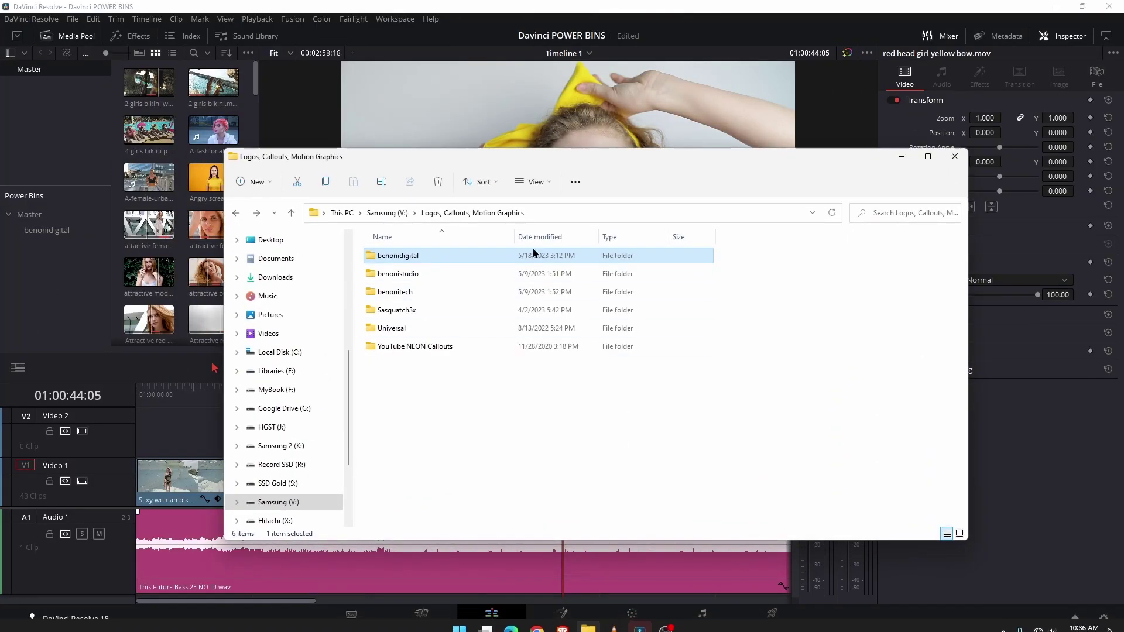
{"action": "left_click", "coordinate": [236, 213]}
{"action": "double_click", "coordinate": [858, 364]}
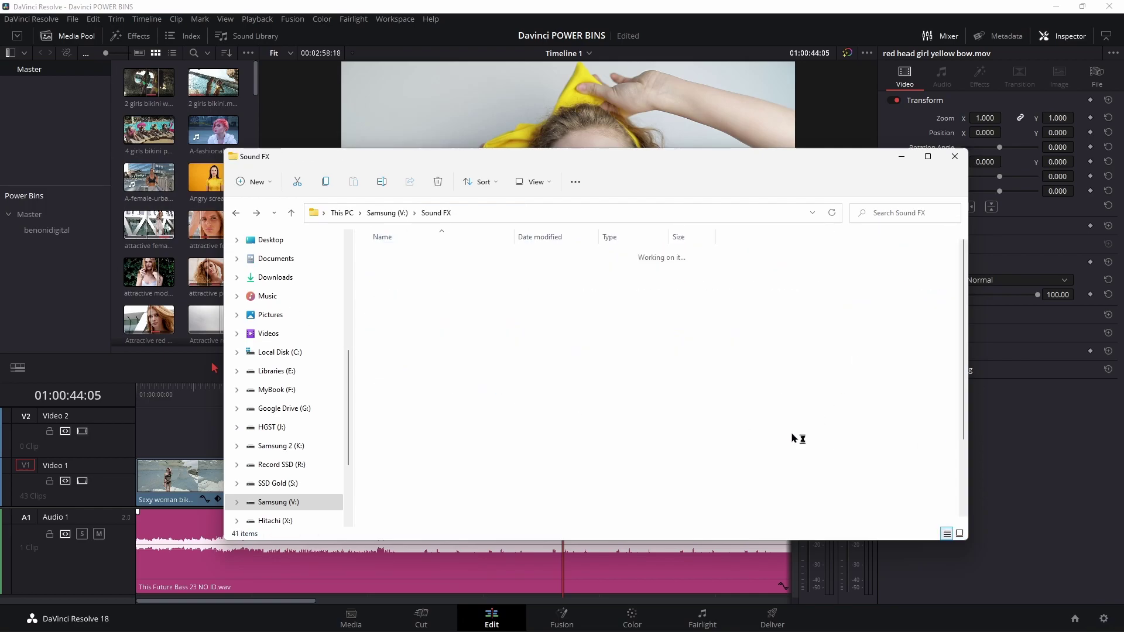
{"action": "left_click", "coordinate": [237, 215]}
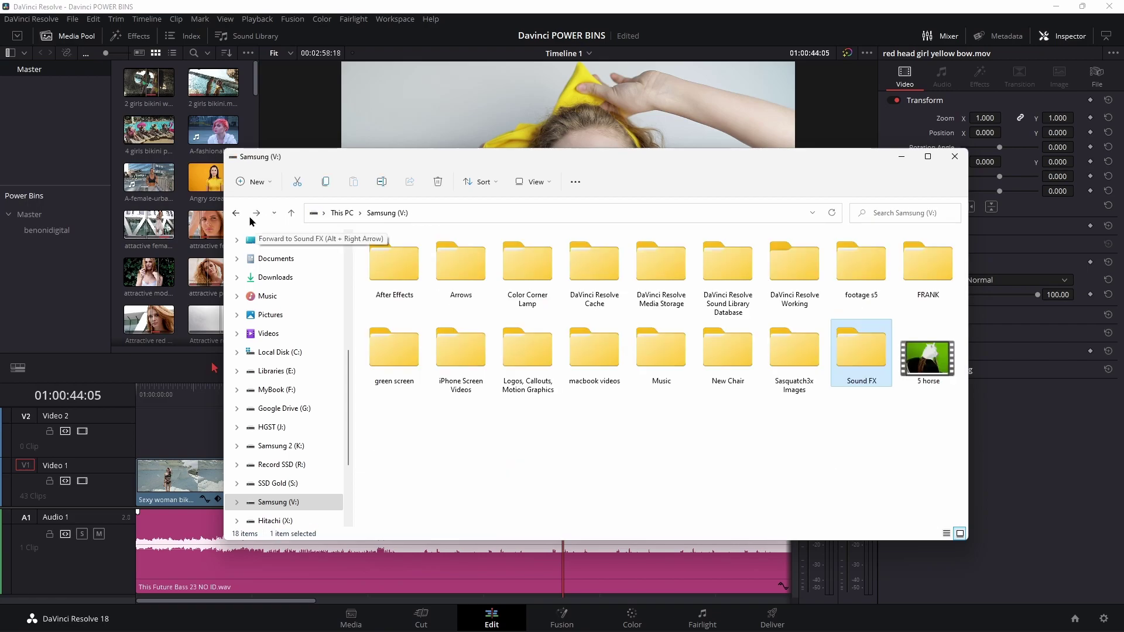
{"action": "double_click", "coordinate": [861, 354]}
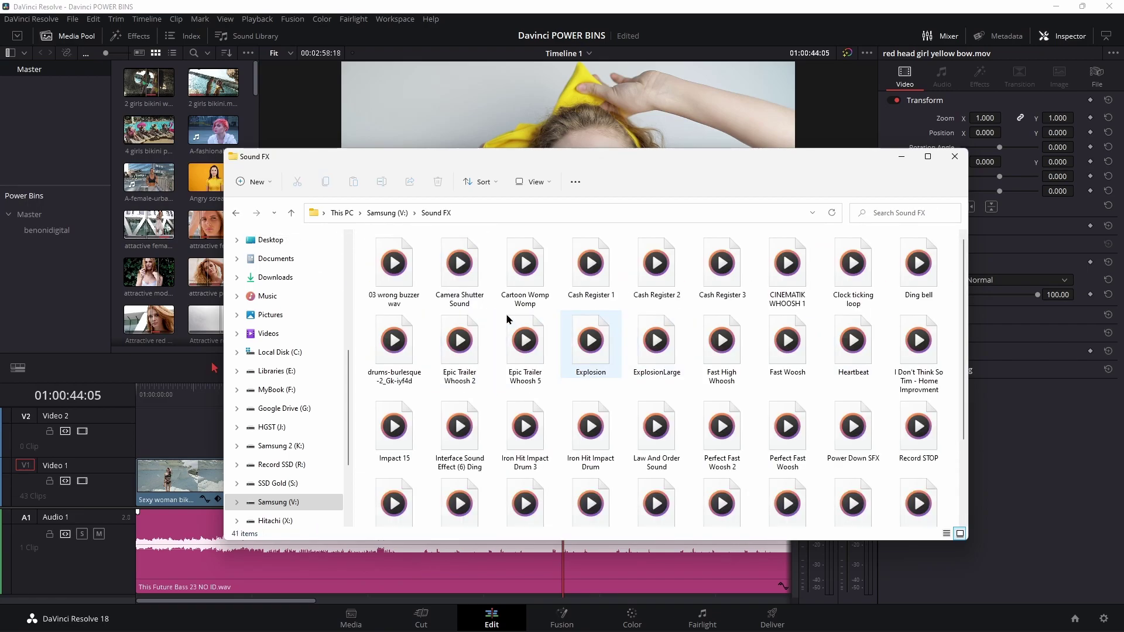
{"action": "left_click", "coordinate": [236, 213]}
{"action": "left_click", "coordinate": [955, 157]}
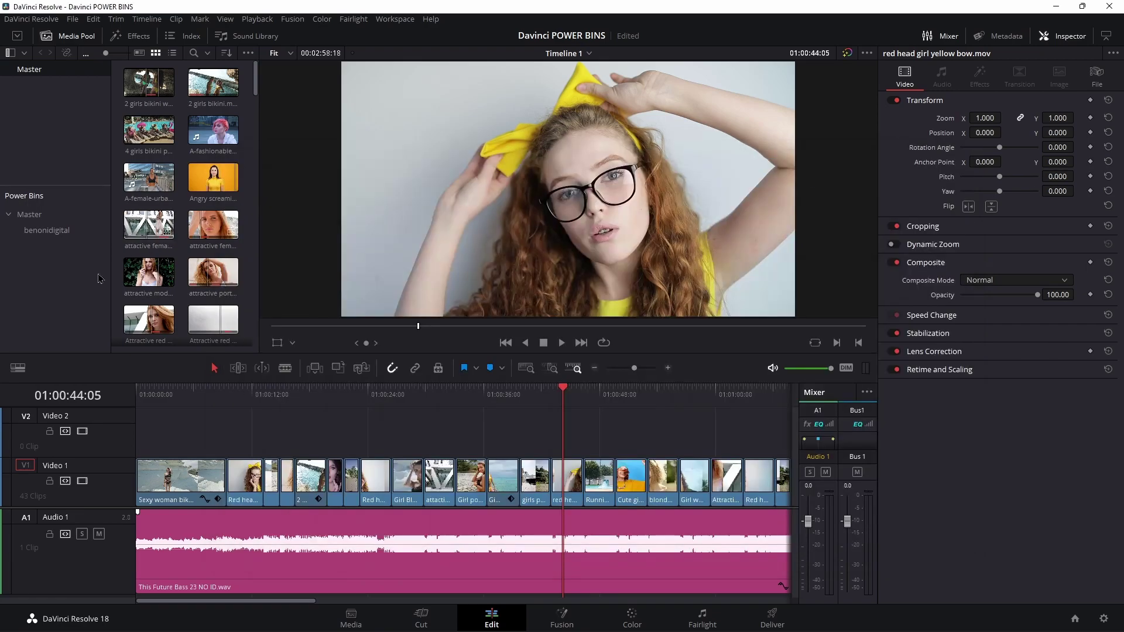
{"action": "right_click", "coordinate": [76, 298]}
{"action": "left_click", "coordinate": [92, 308]}
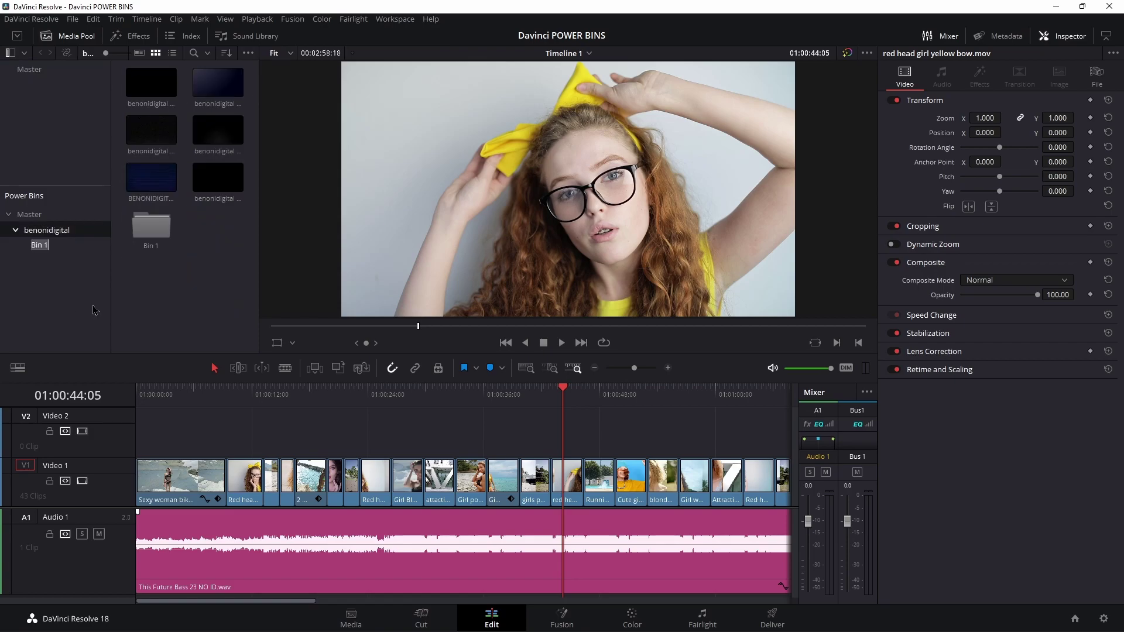
{"action": "right_click", "coordinate": [37, 247]}
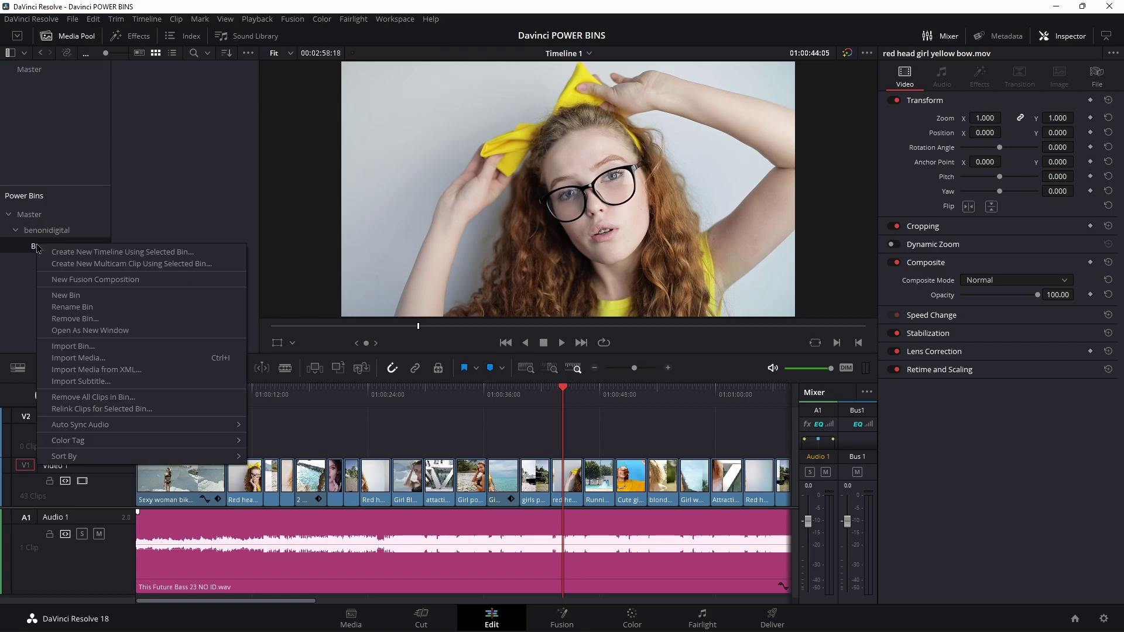
{"action": "left_click", "coordinate": [76, 320]}
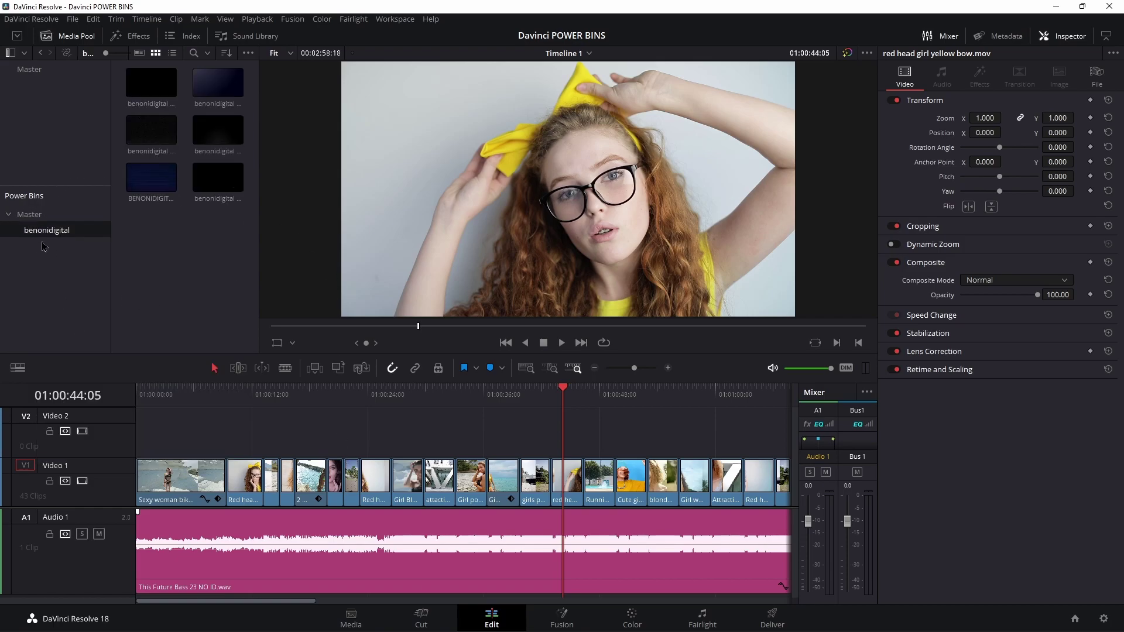
Step: Add the Sound FX folder from the Samsung (V:) drive in File Explorer as a power bin and look over its clips
{"action": "mouse_move", "coordinate": [509, 630]}
{"action": "left_click", "coordinate": [587, 621]}
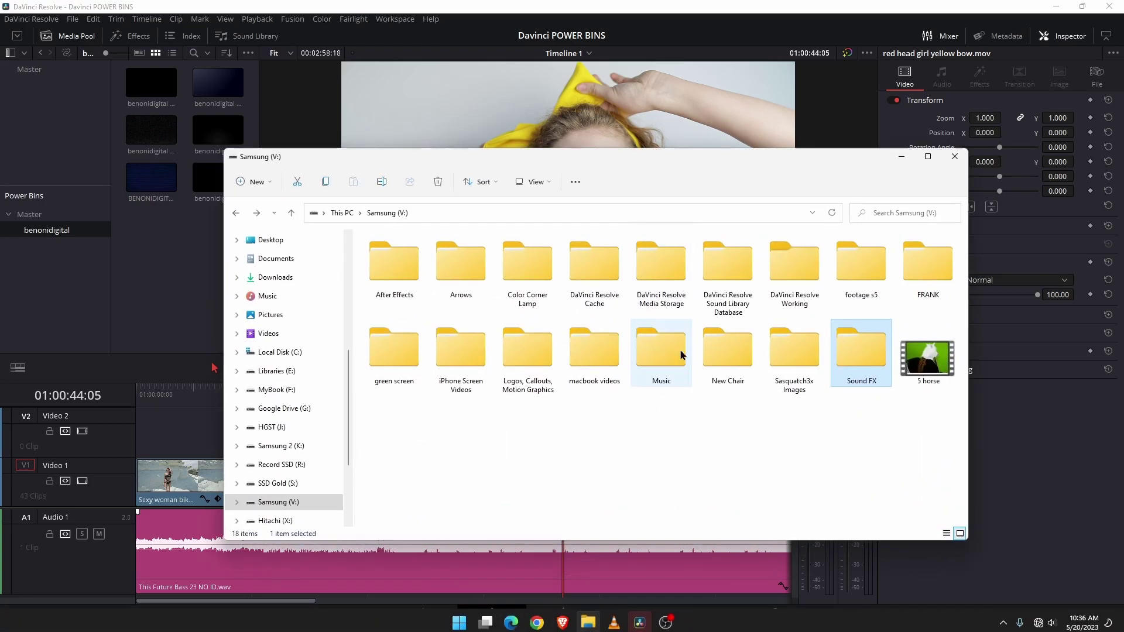
{"action": "left_click_drag", "start_coordinate": [868, 357], "coordinate": [32, 287]}
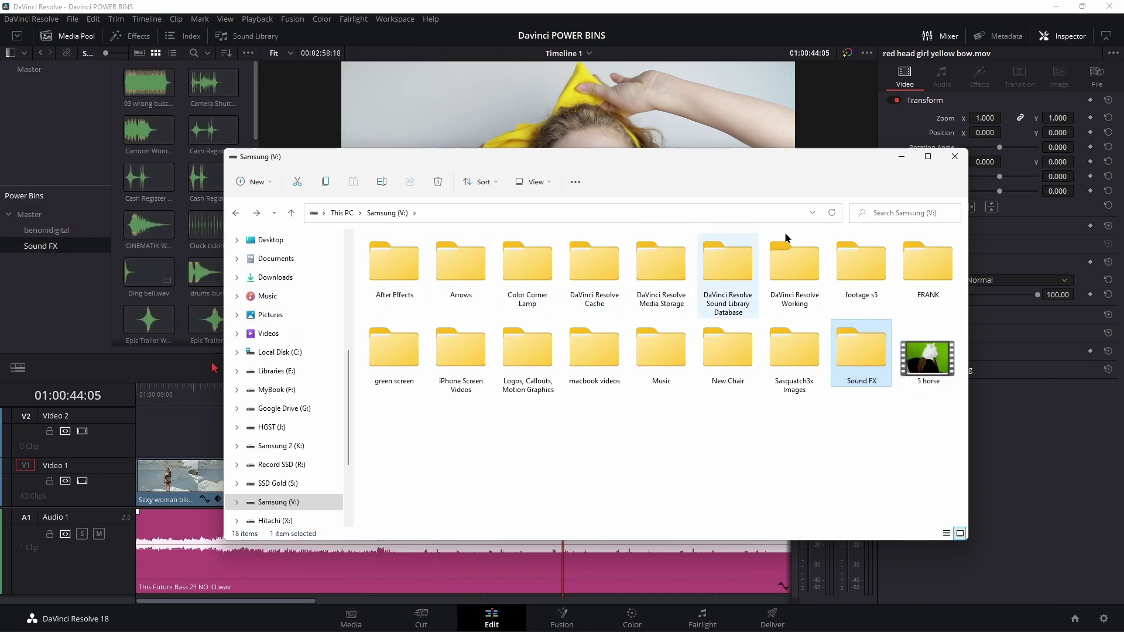
{"action": "left_click", "coordinate": [900, 158]}
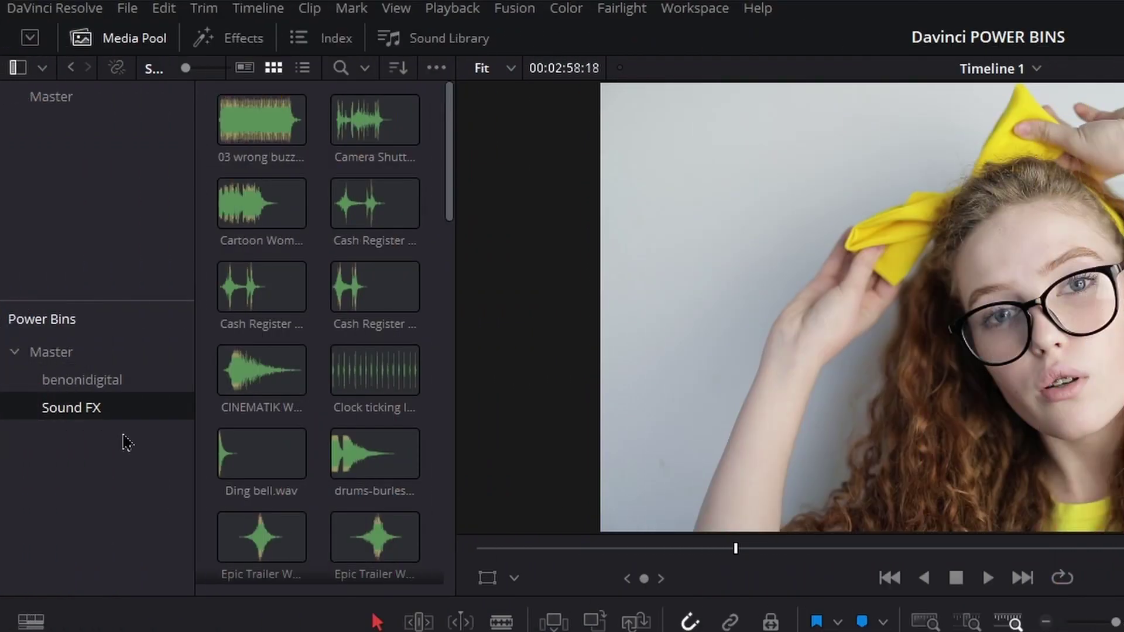
{"action": "left_click_drag", "start_coordinate": [450, 148], "coordinate": [446, 105]}
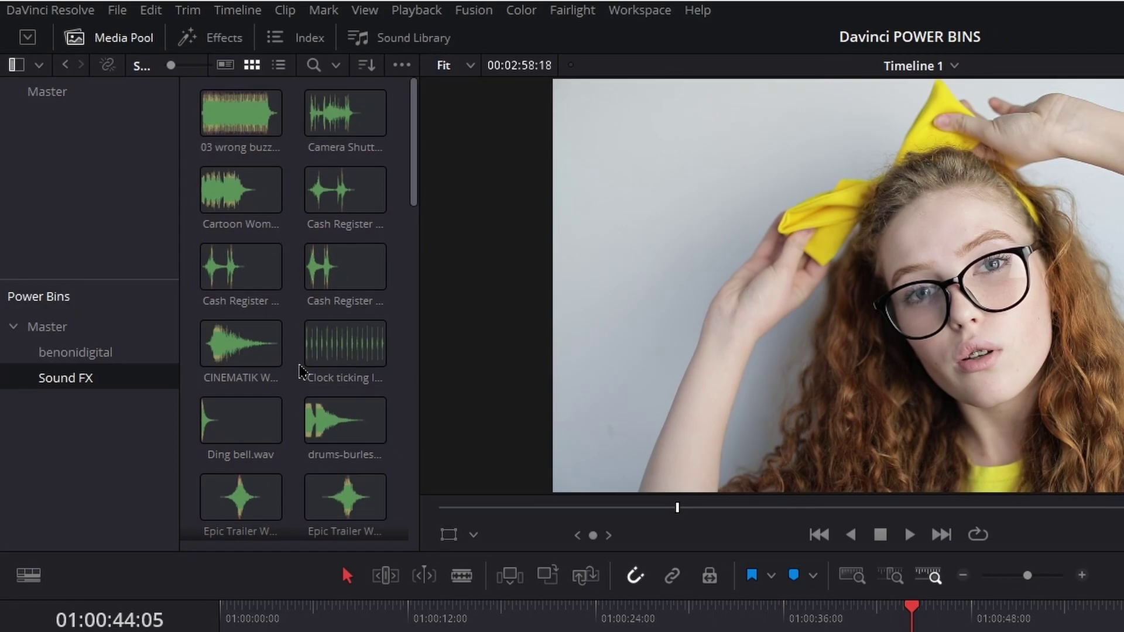
{"action": "scroll", "coordinate": [317, 375], "scroll_direction": "down", "scroll_amount": 3}
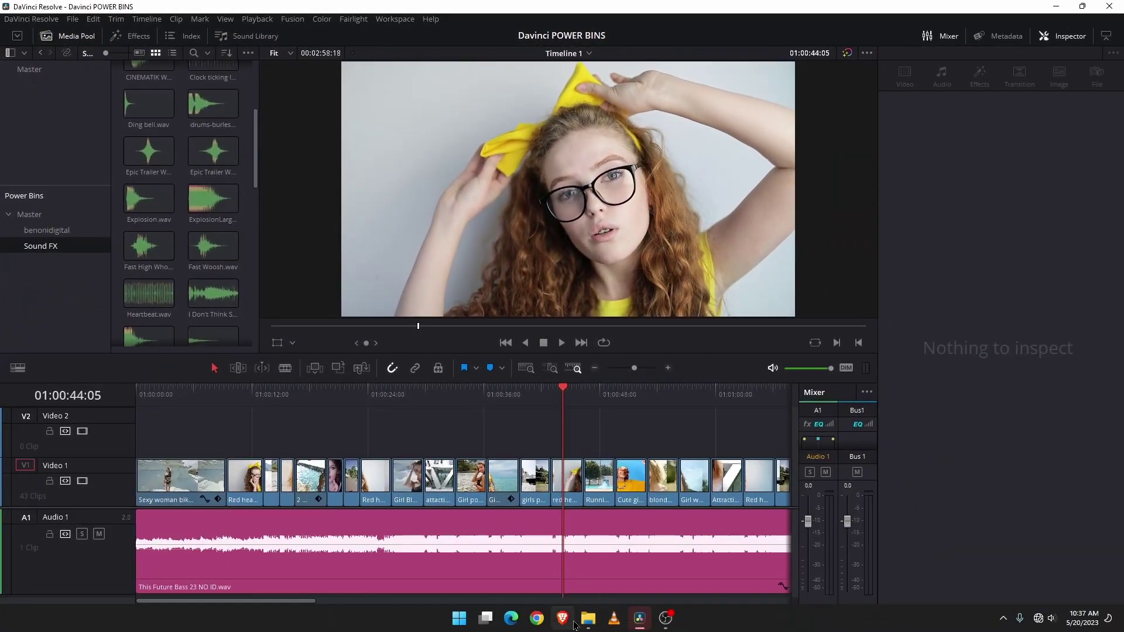
Step: Move the 5 horse video from the Samsung (V:) drive into the Sound FX folder in File Explorer
{"action": "left_click", "coordinate": [589, 622]}
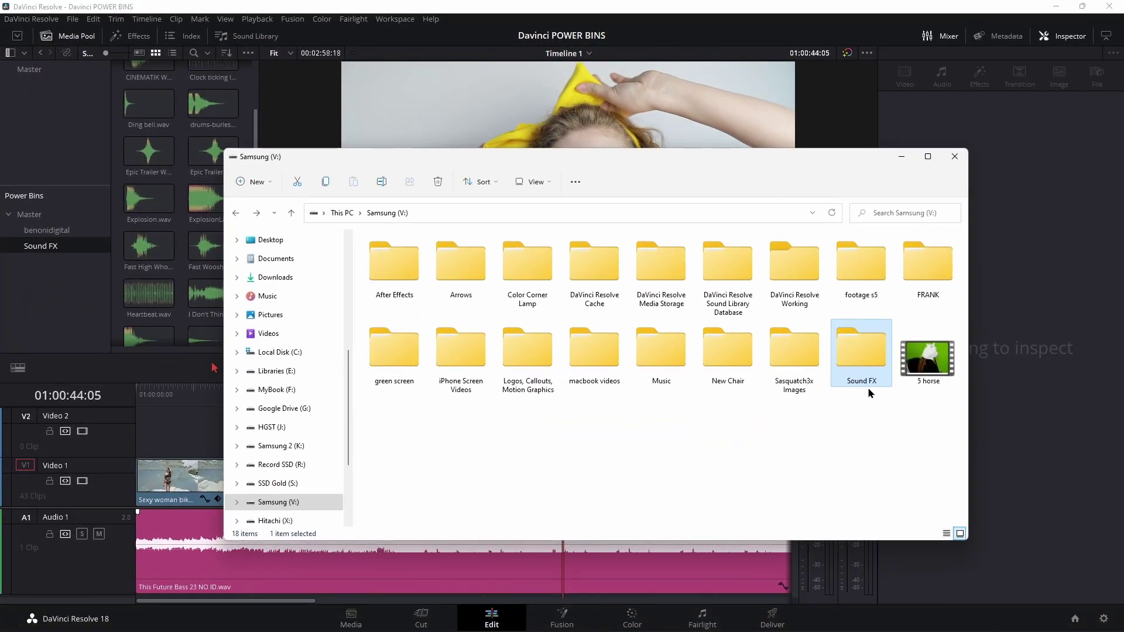
{"action": "left_click", "coordinate": [932, 363]}
{"action": "left_click_drag", "start_coordinate": [933, 367], "coordinate": [870, 365]}
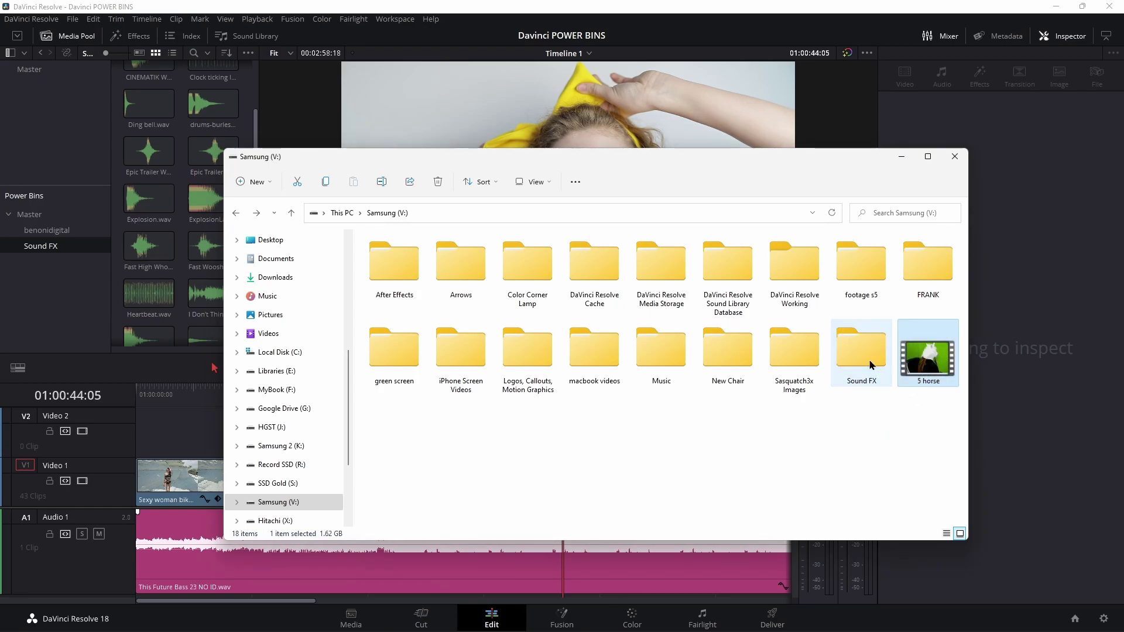
Step: Compare the clips in the Sound FX power bin with the files in the Sound FX folder on disk
{"action": "left_click", "coordinate": [180, 237]}
{"action": "scroll", "coordinate": [180, 236], "scroll_direction": "down", "scroll_amount": 3}
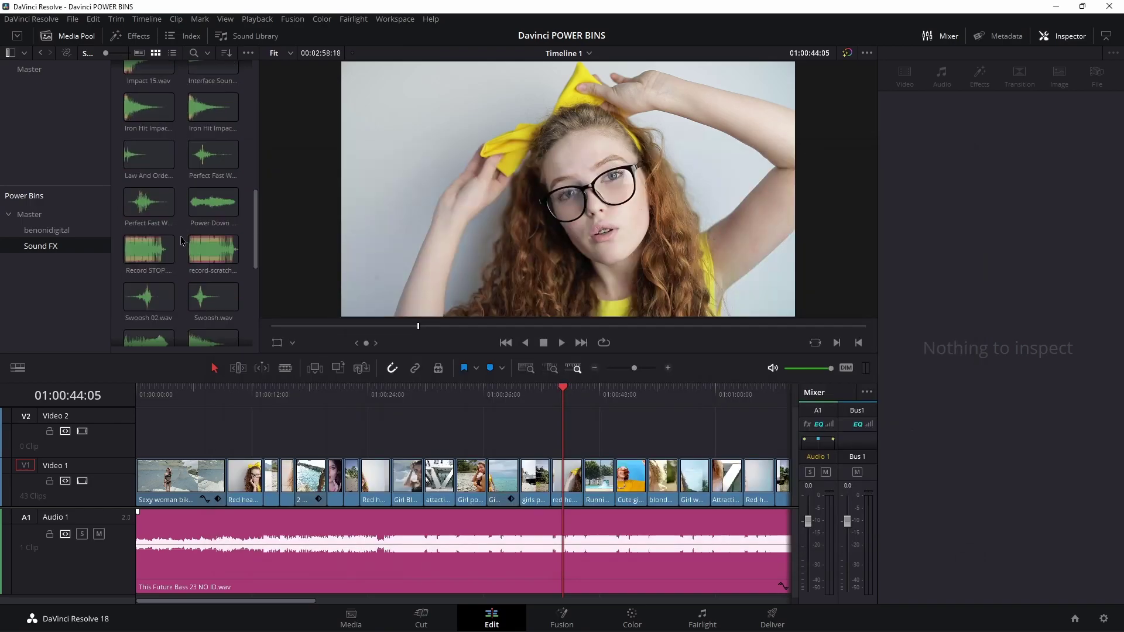
{"action": "scroll", "coordinate": [183, 241], "scroll_direction": "down", "scroll_amount": 5}
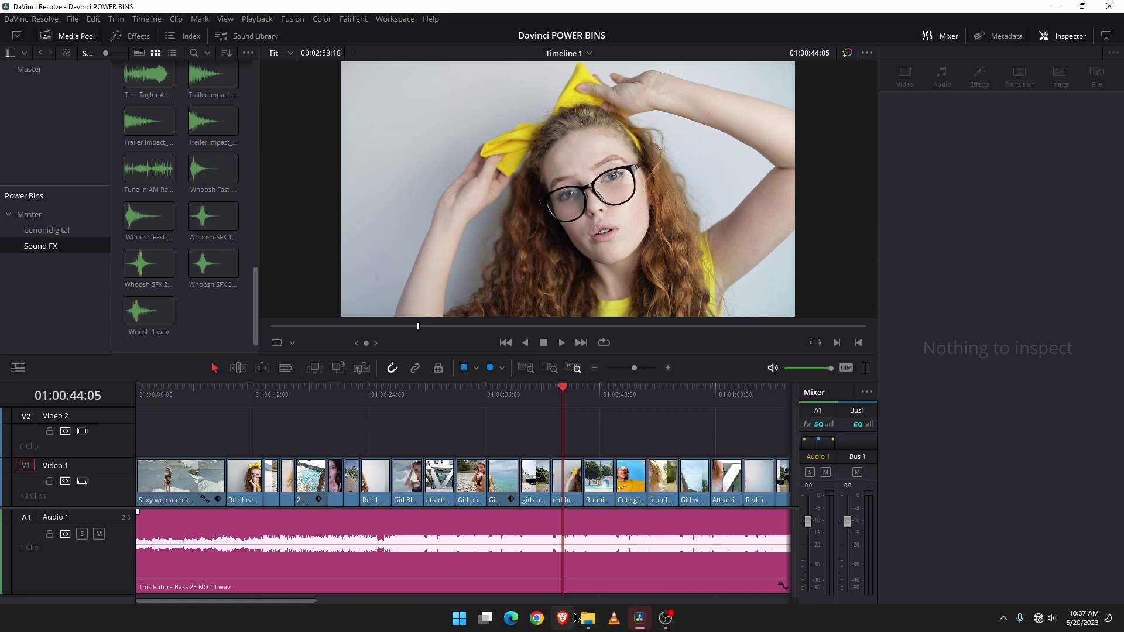
{"action": "left_click", "coordinate": [575, 619]}
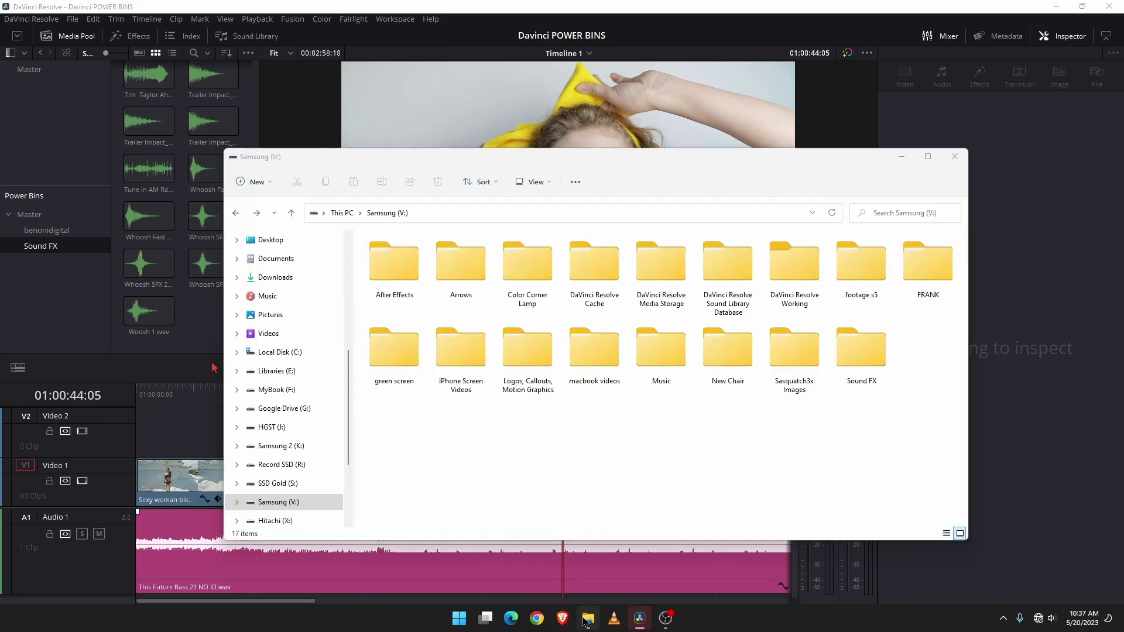
{"action": "double_click", "coordinate": [864, 364]}
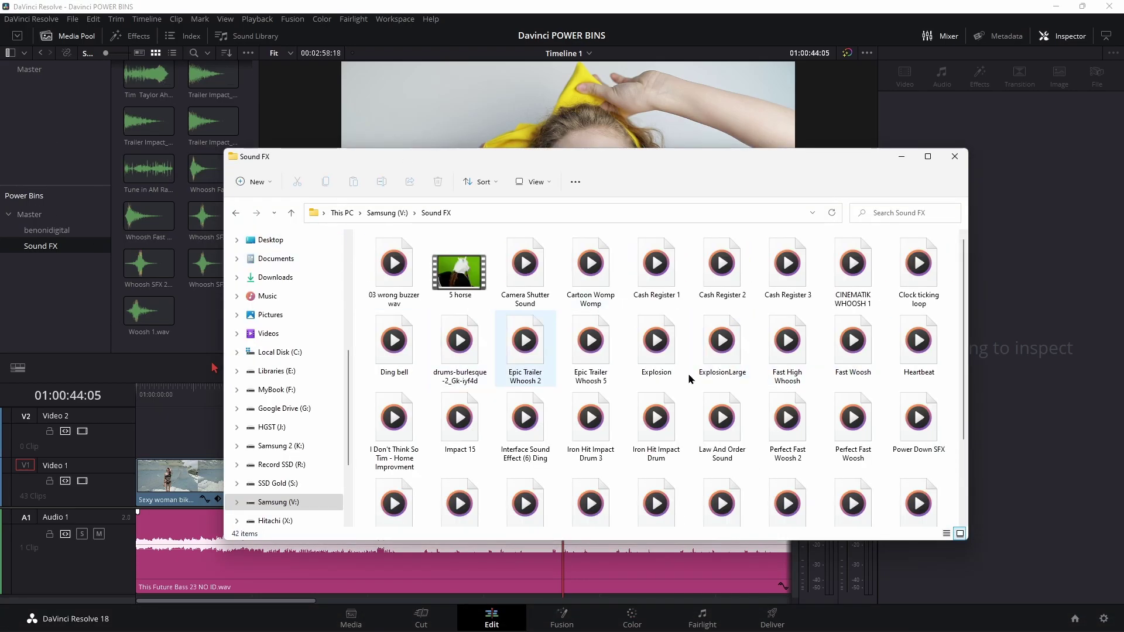
{"action": "scroll", "coordinate": [187, 205], "scroll_direction": "up", "scroll_amount": 5}
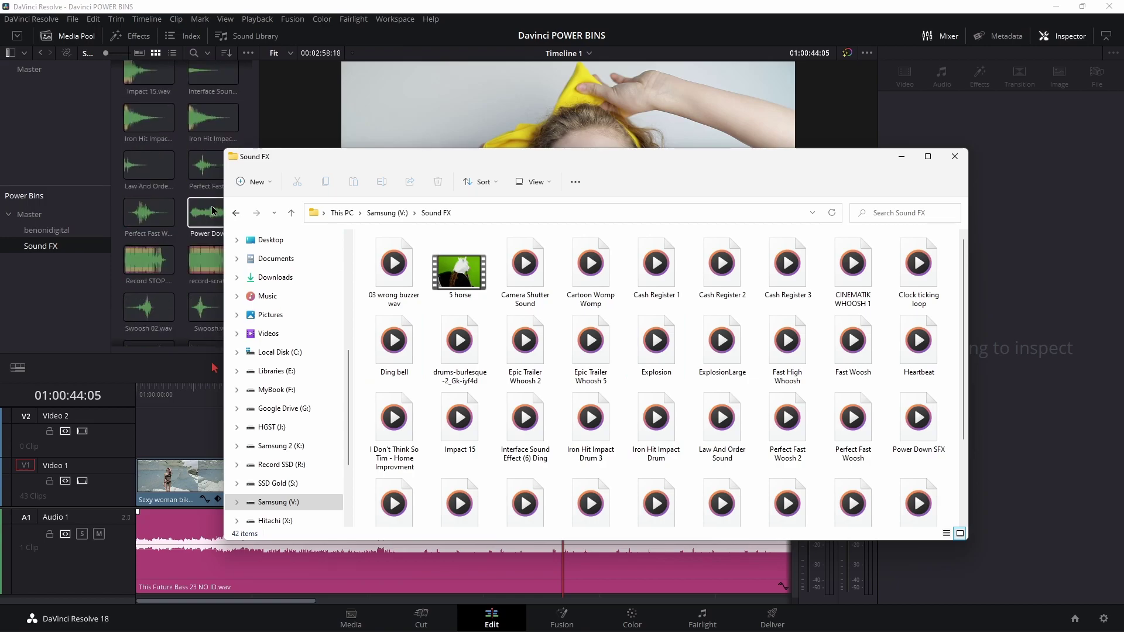
{"action": "scroll", "coordinate": [187, 205], "scroll_direction": "up", "scroll_amount": 8}
{"action": "left_click", "coordinate": [187, 205]}
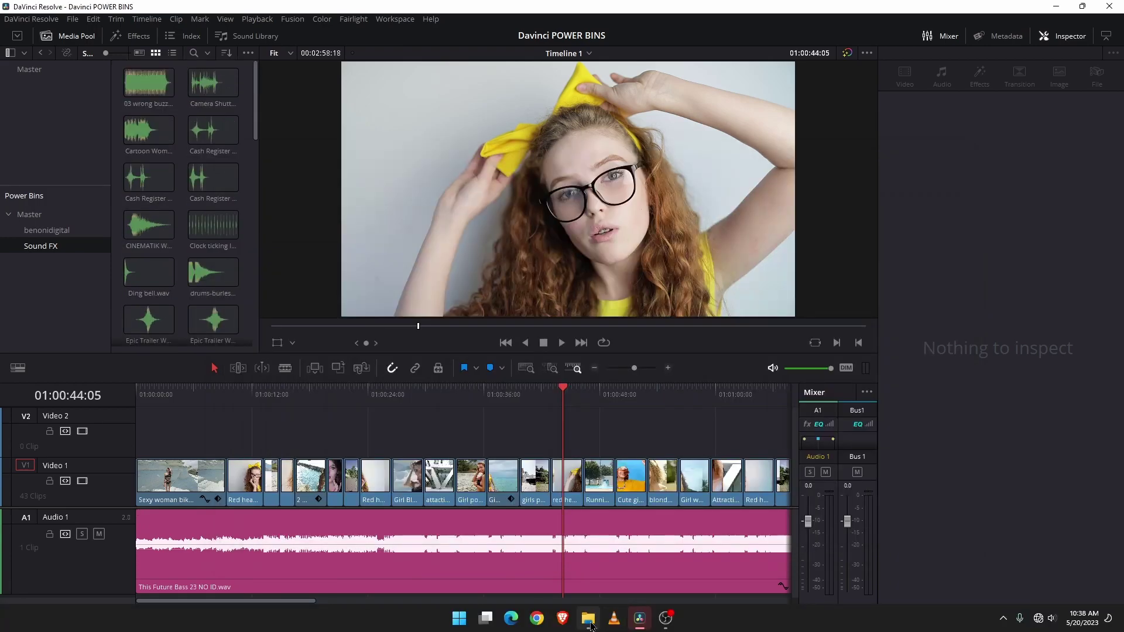
Step: Delete the 03 wrong buzzer wav file from the Sound FX folder in File Explorer and check its clip in the Sound FX power bin
{"action": "left_click", "coordinate": [590, 624]}
{"action": "left_click", "coordinate": [394, 269]}
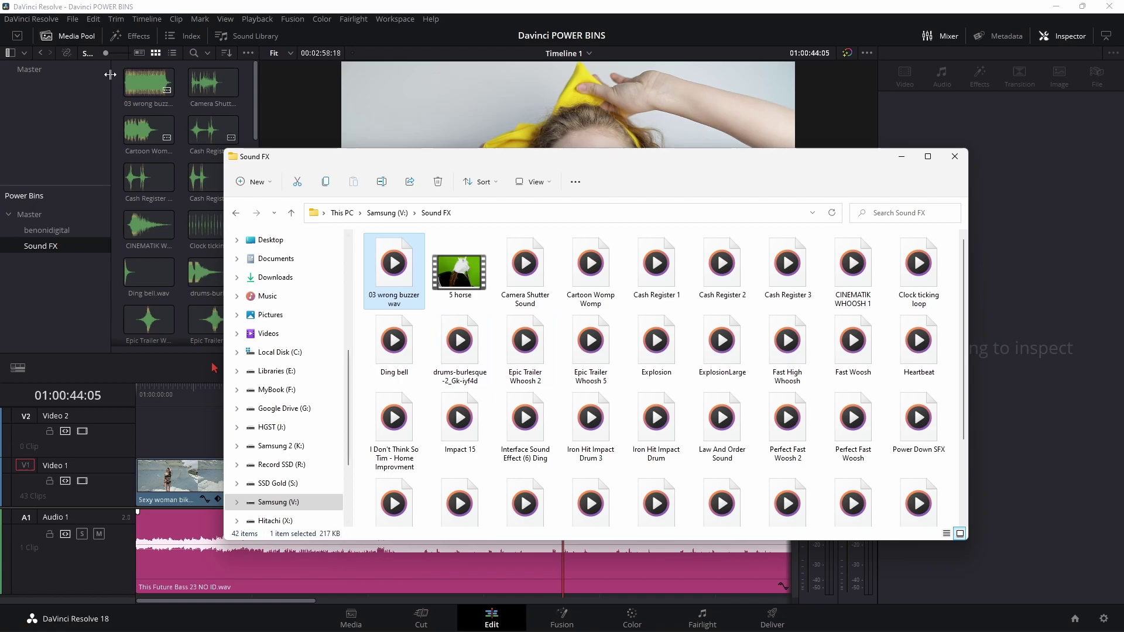
{"action": "left_click", "coordinate": [438, 183]}
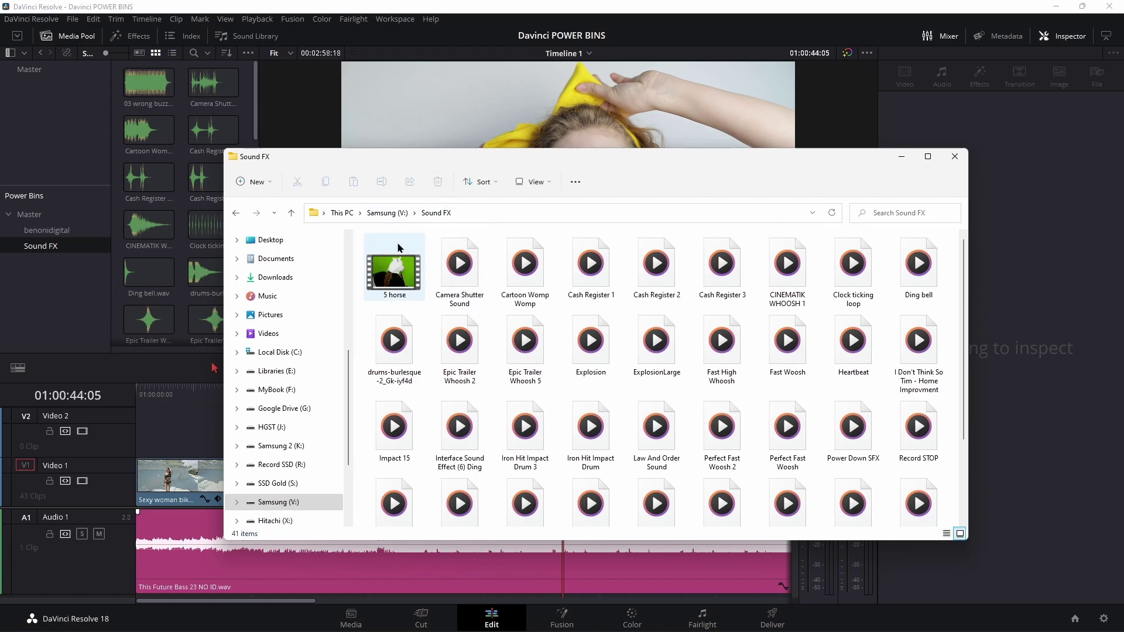
{"action": "left_click", "coordinate": [149, 82]}
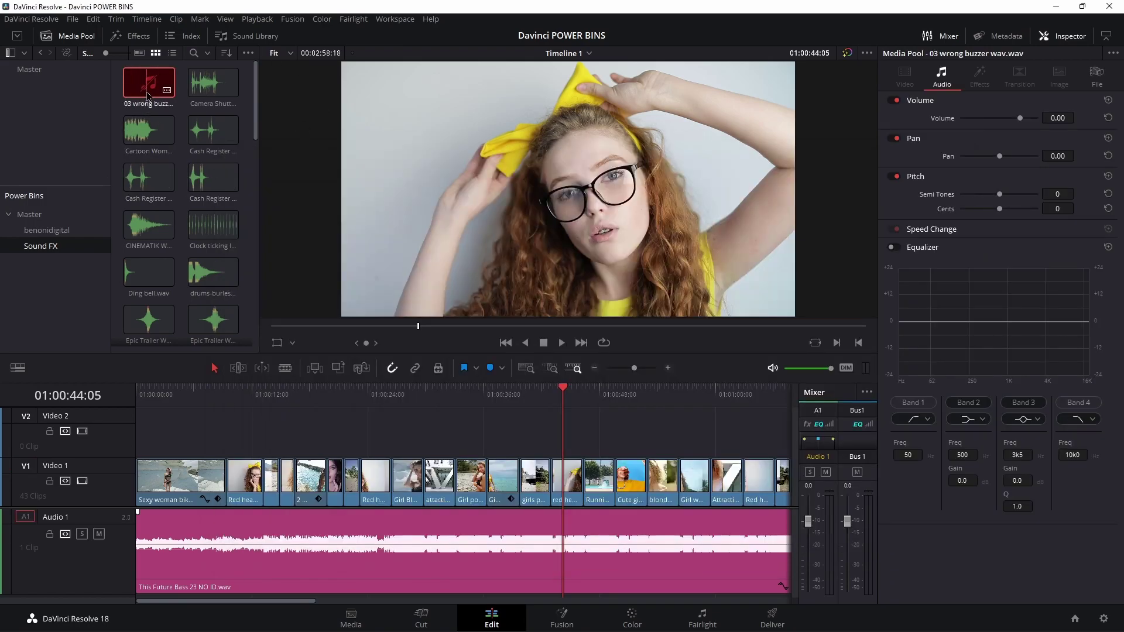
{"action": "left_click", "coordinate": [588, 618]}
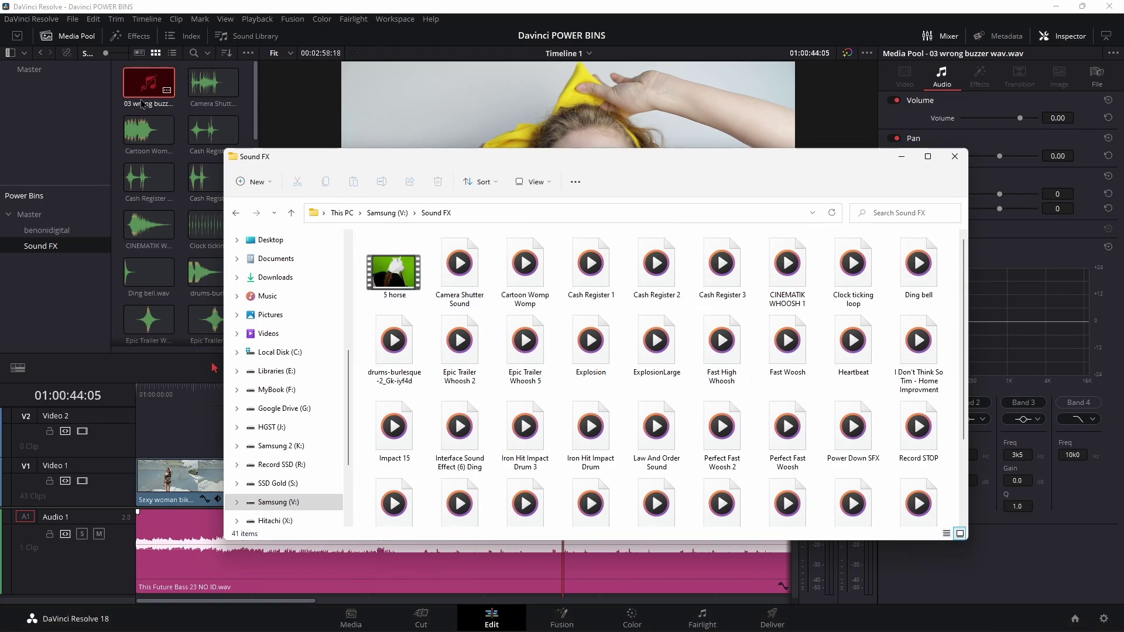
Step: Restore all items from the Recycle Bin, skipping the duplicate 5 horse.mp4, and close the Recycle Bin window
{"action": "left_click", "coordinate": [1061, 8]}
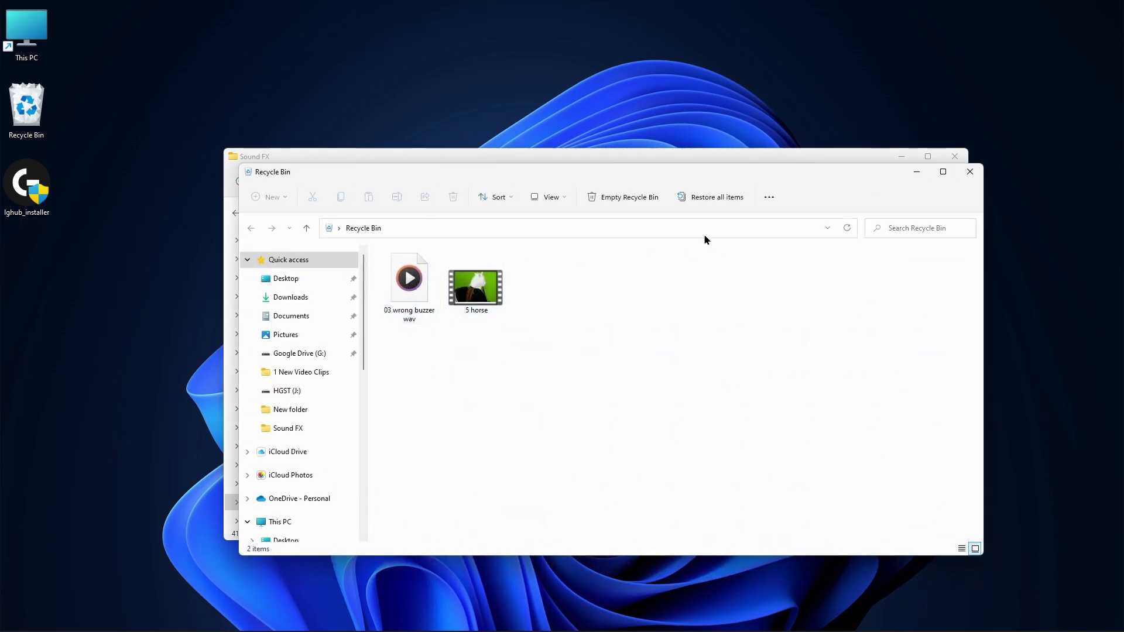
{"action": "left_click", "coordinate": [720, 201]}
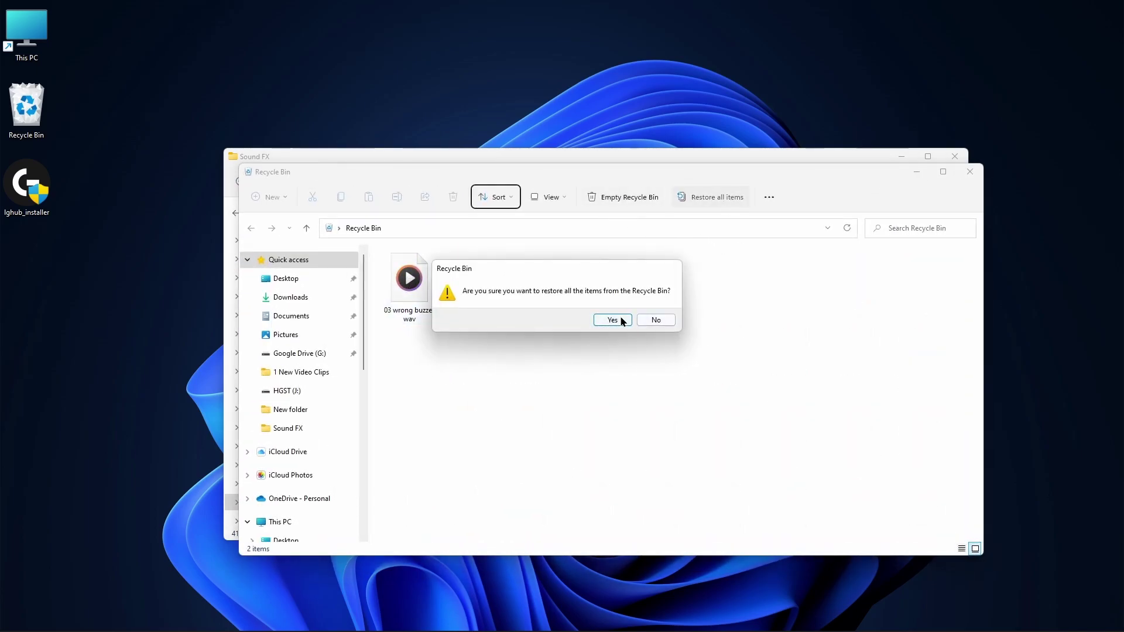
{"action": "left_click", "coordinate": [622, 321]}
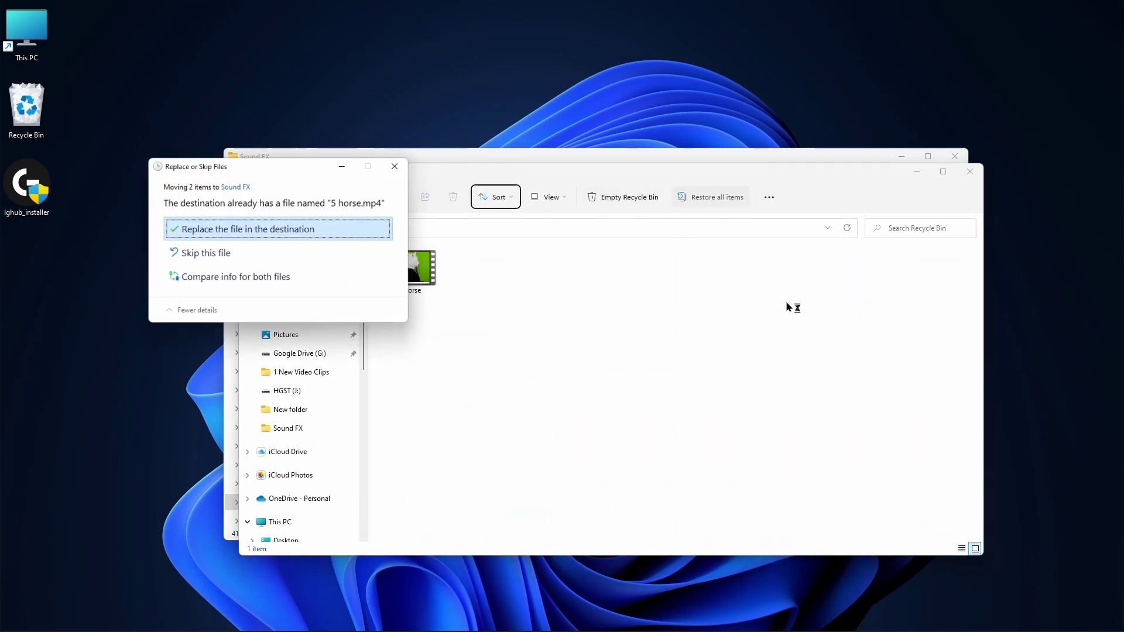
{"action": "left_click", "coordinate": [215, 257]}
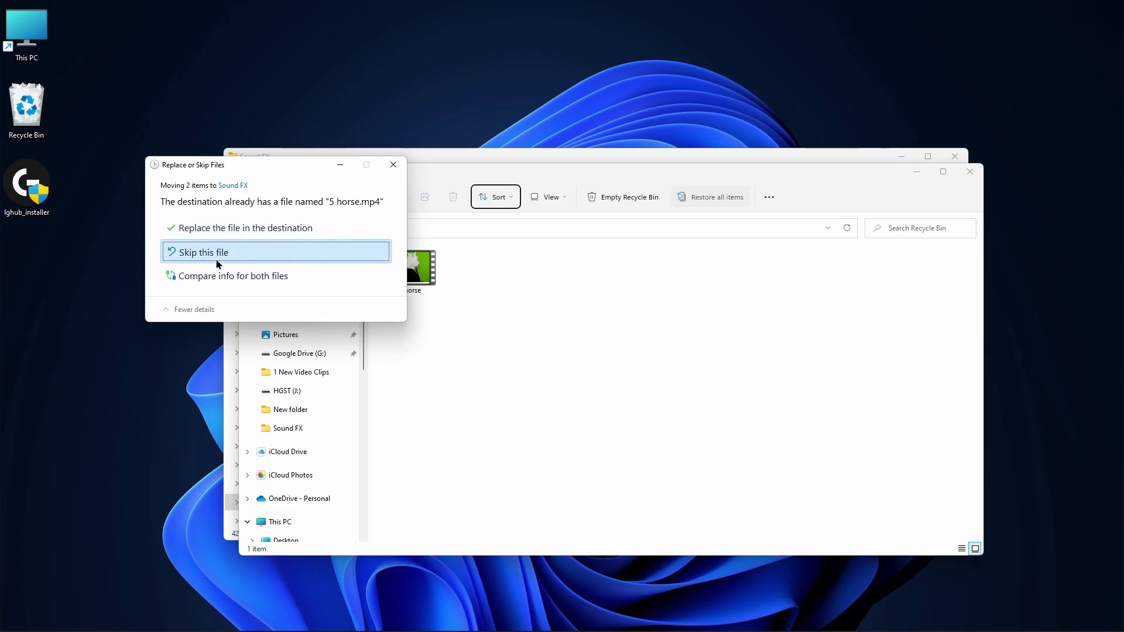
{"action": "left_click", "coordinate": [970, 171]}
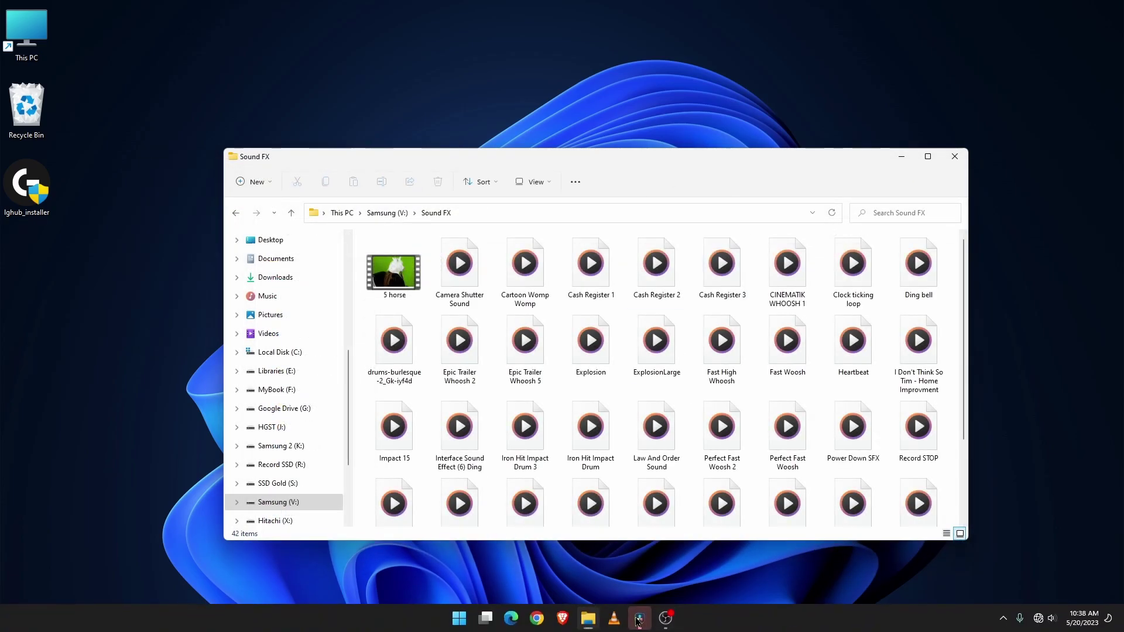
Step: Return to DaVinci Resolve and open the Wo Long boss beat 5 project from the Project Manager
{"action": "left_click", "coordinate": [639, 618]}
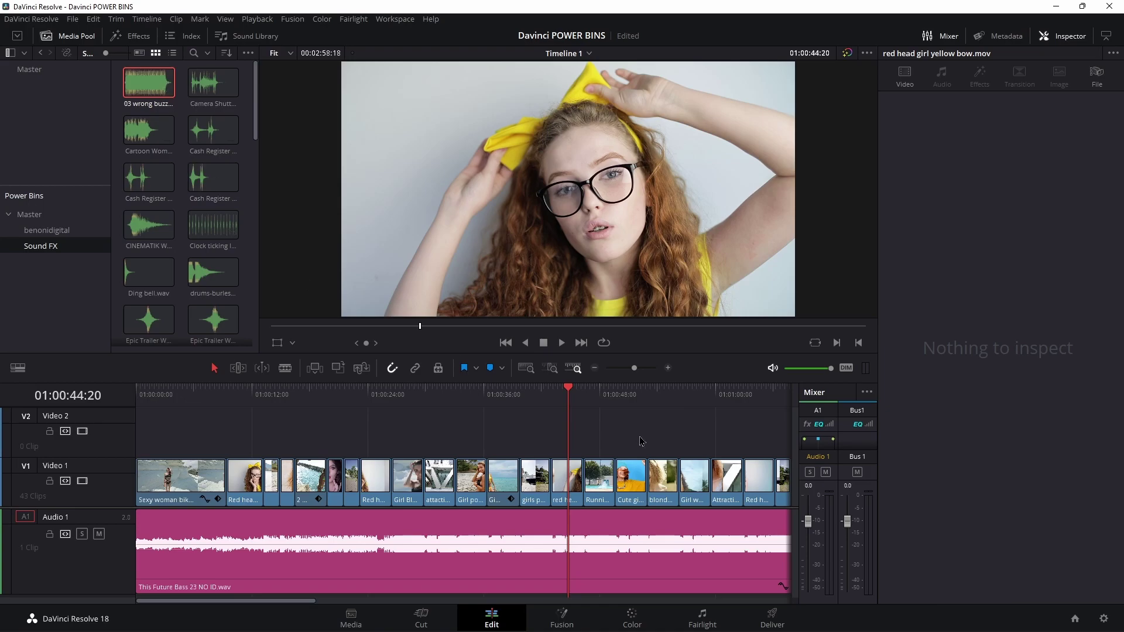
{"action": "mouse_move", "coordinate": [573, 396]}
{"action": "left_mouse_down"}
{"action": "mouse_move", "coordinate": [715, 394]}
{"action": "mouse_move", "coordinate": [555, 396]}
{"action": "mouse_move", "coordinate": [564, 398]}
{"action": "left_mouse_up"}
{"action": "left_click", "coordinate": [1077, 620]}
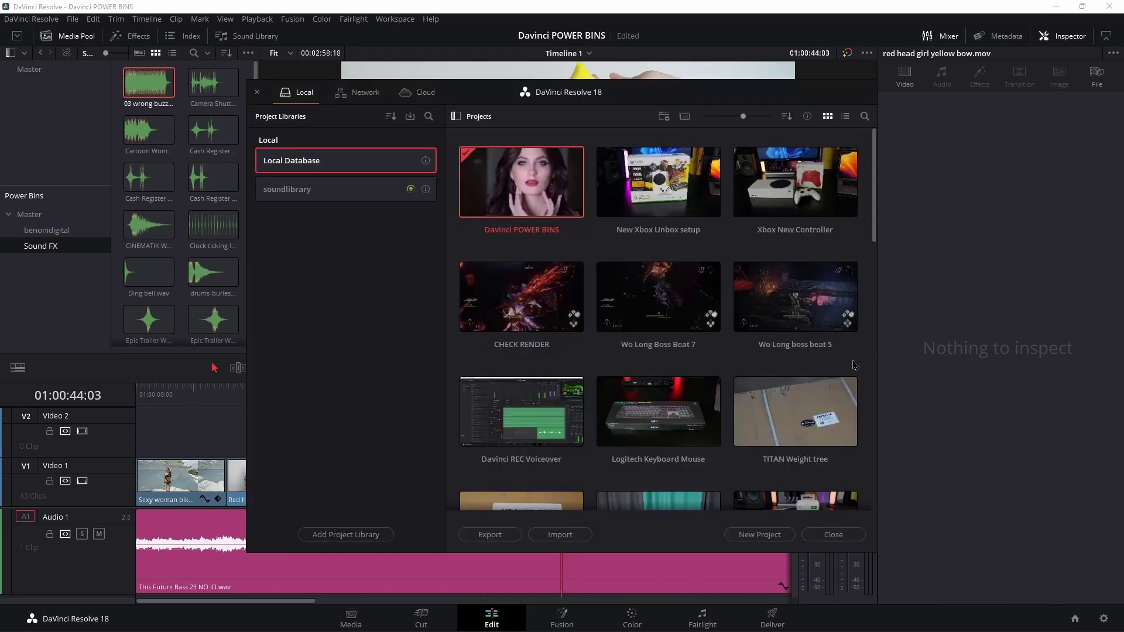
{"action": "double_click", "coordinate": [777, 305]}
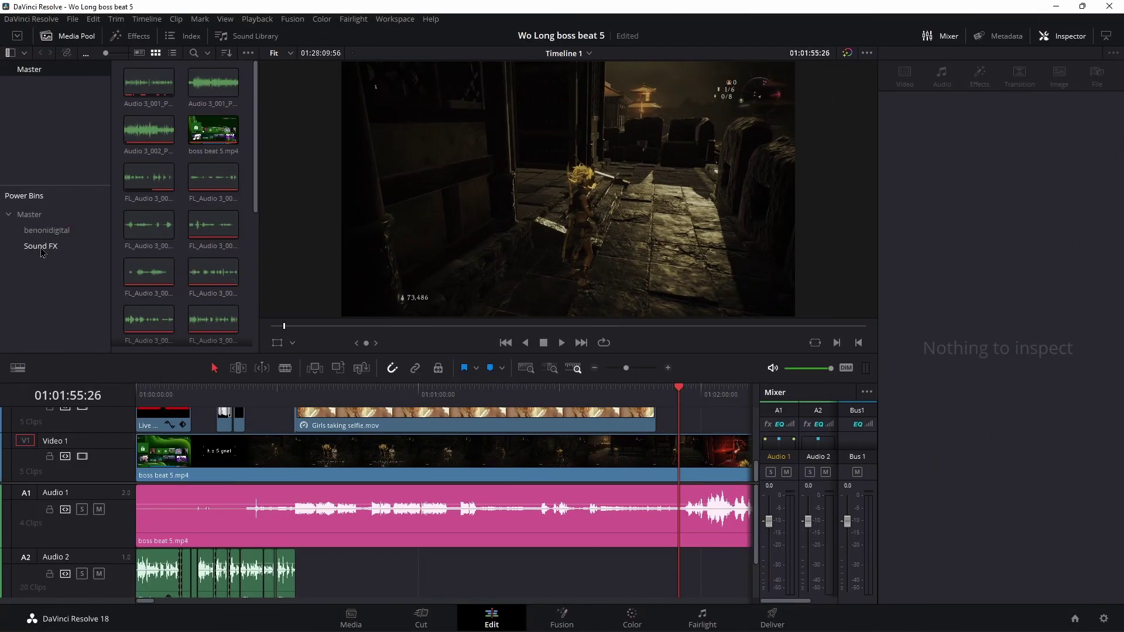
Step: Add the Fast Woosh clip from the Sound FX power bin to the Audio 2 track and view the Sound FX folder in File Explorer
{"action": "left_click", "coordinate": [41, 248]}
{"action": "scroll", "coordinate": [188, 176], "scroll_direction": "down", "scroll_amount": 5}
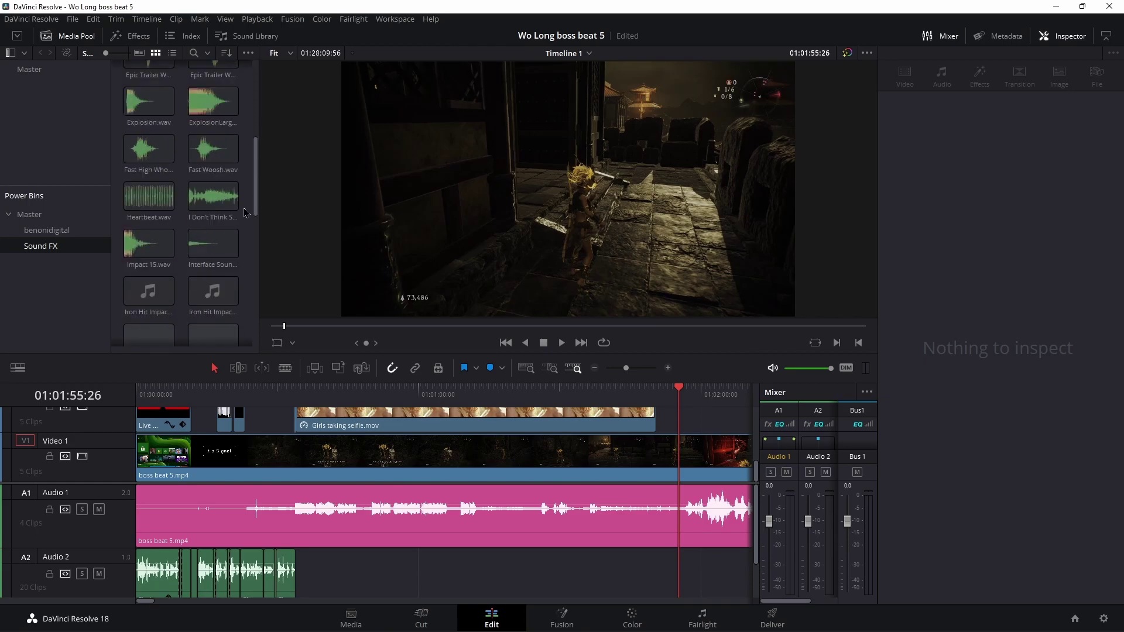
{"action": "left_click_drag", "start_coordinate": [205, 205], "coordinate": [515, 559]}
{"action": "left_click", "coordinate": [587, 618]}
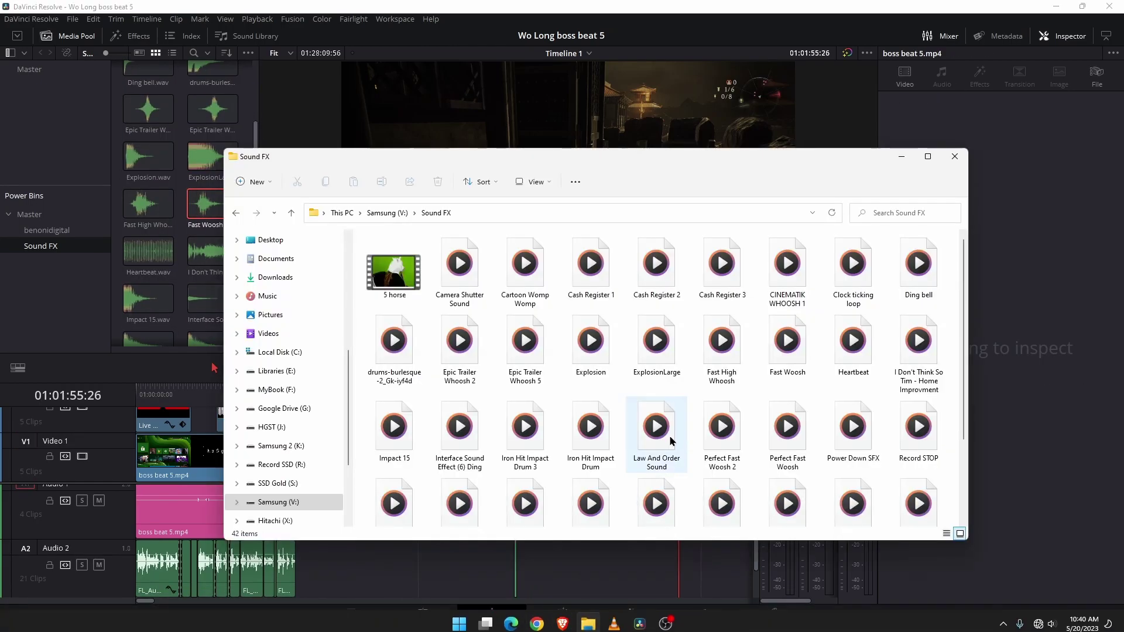
{"action": "scroll", "coordinate": [693, 404], "scroll_direction": "down", "scroll_amount": 2}
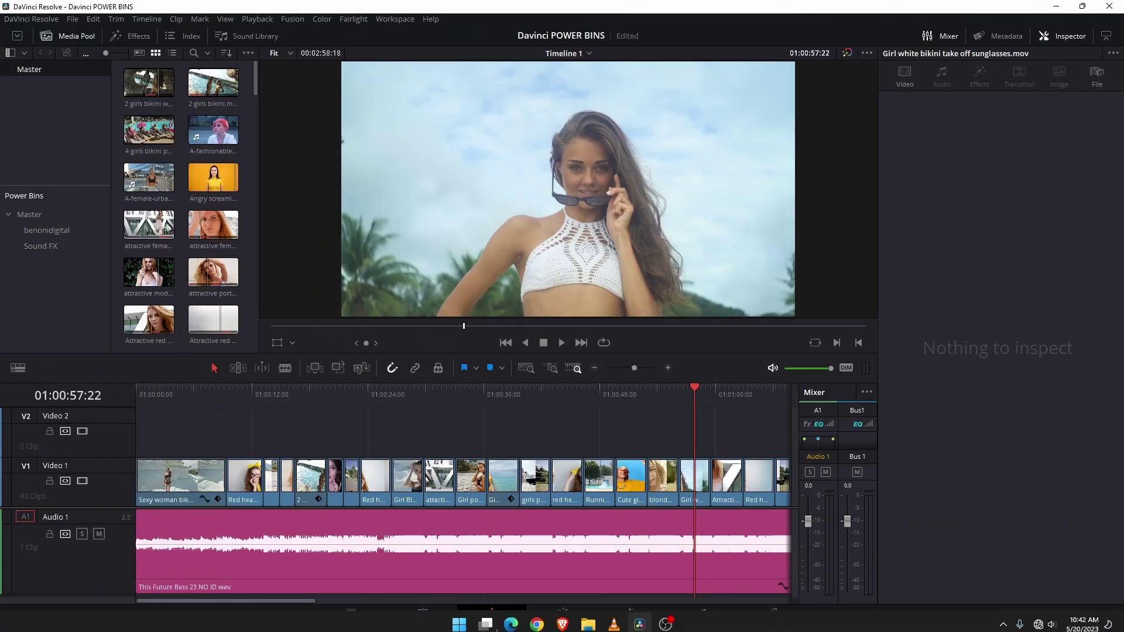
Step: Examine the subfolders of the Logos, Callouts, Motion Graphics folder on the Samsung (V:) drive in File Explorer, including benonitech and benonistudio
{"action": "left_click", "coordinate": [588, 618]}
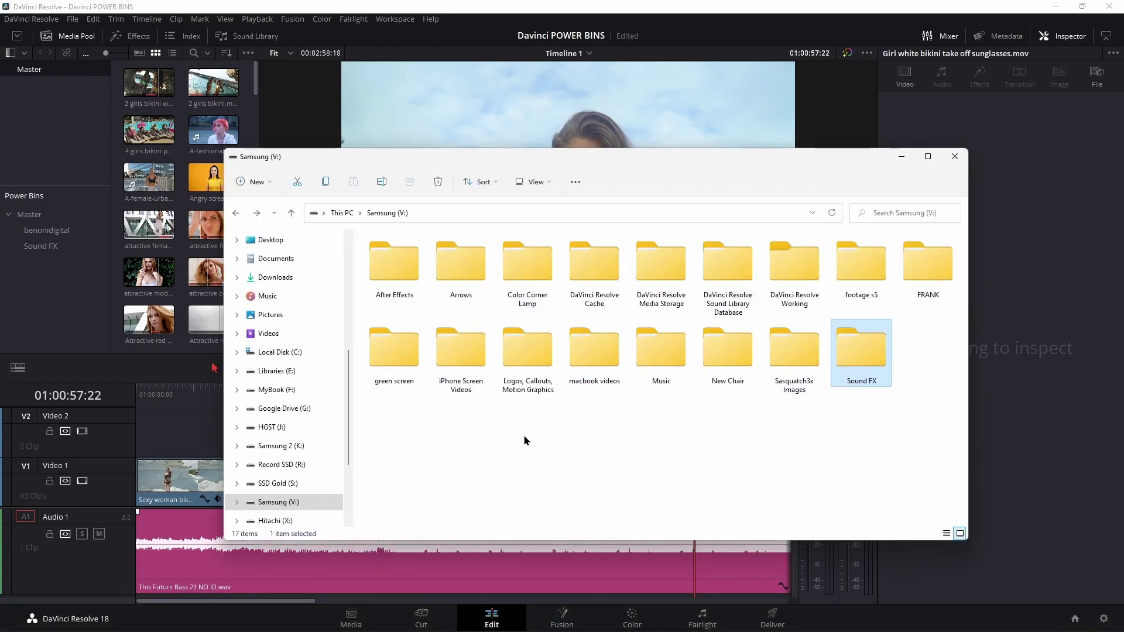
{"action": "double_click", "coordinate": [525, 359]}
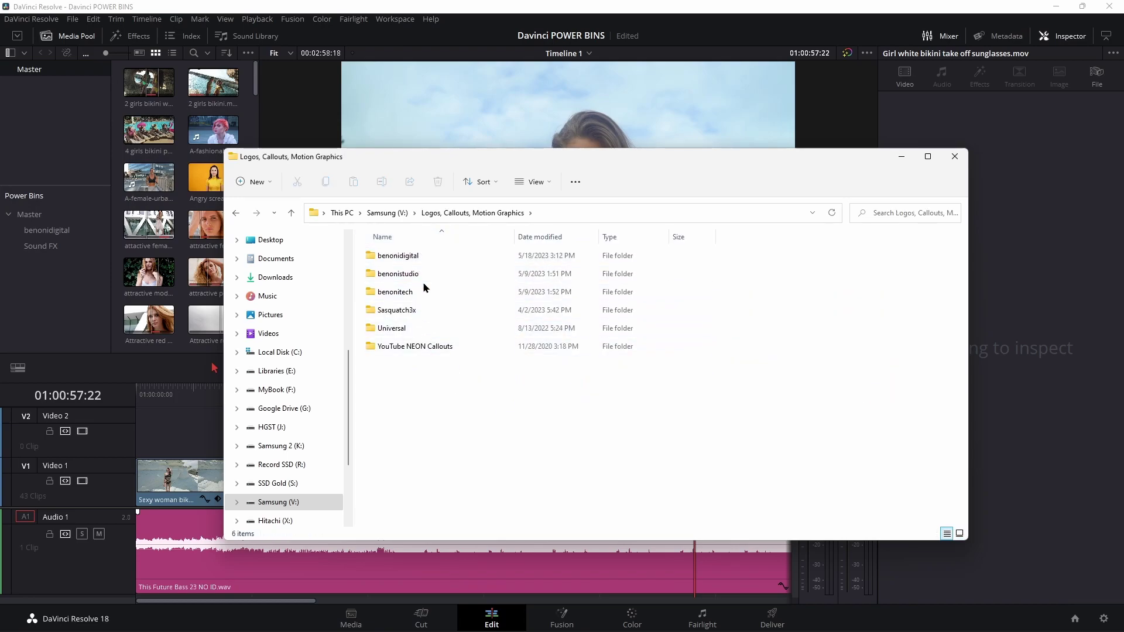
{"action": "double_click", "coordinate": [439, 310]}
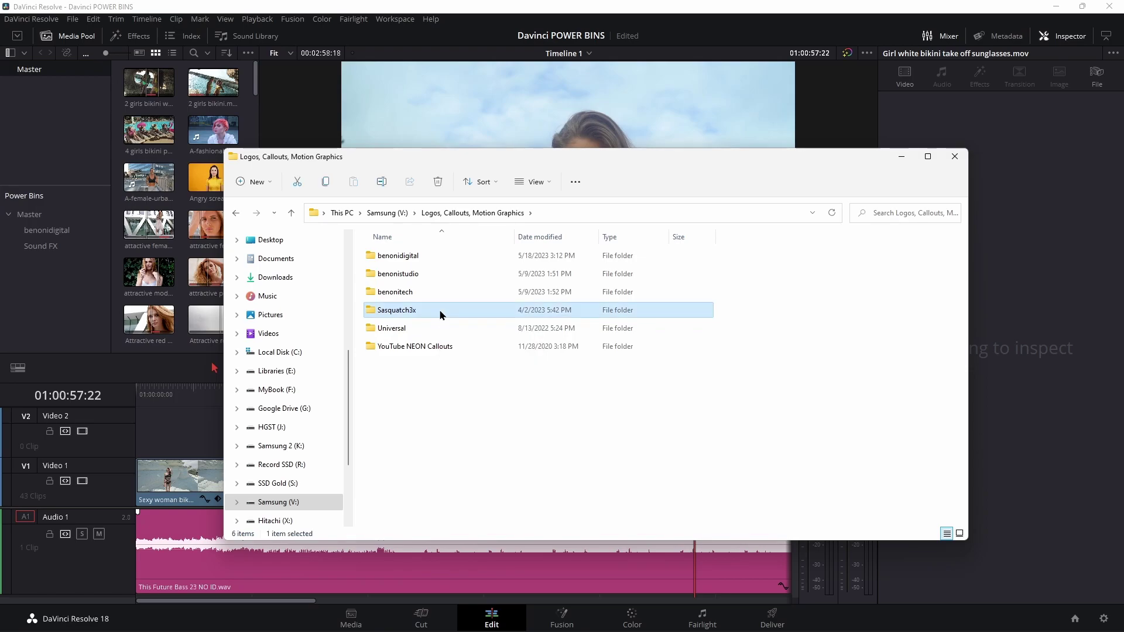
{"action": "left_click", "coordinate": [236, 214]}
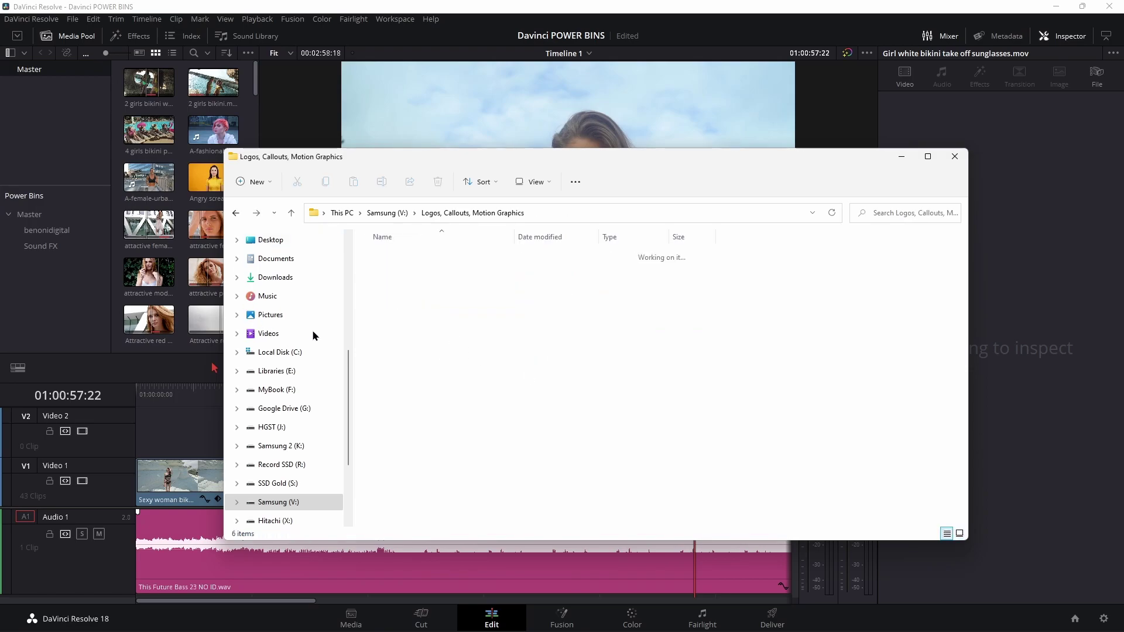
{"action": "double_click", "coordinate": [392, 292]}
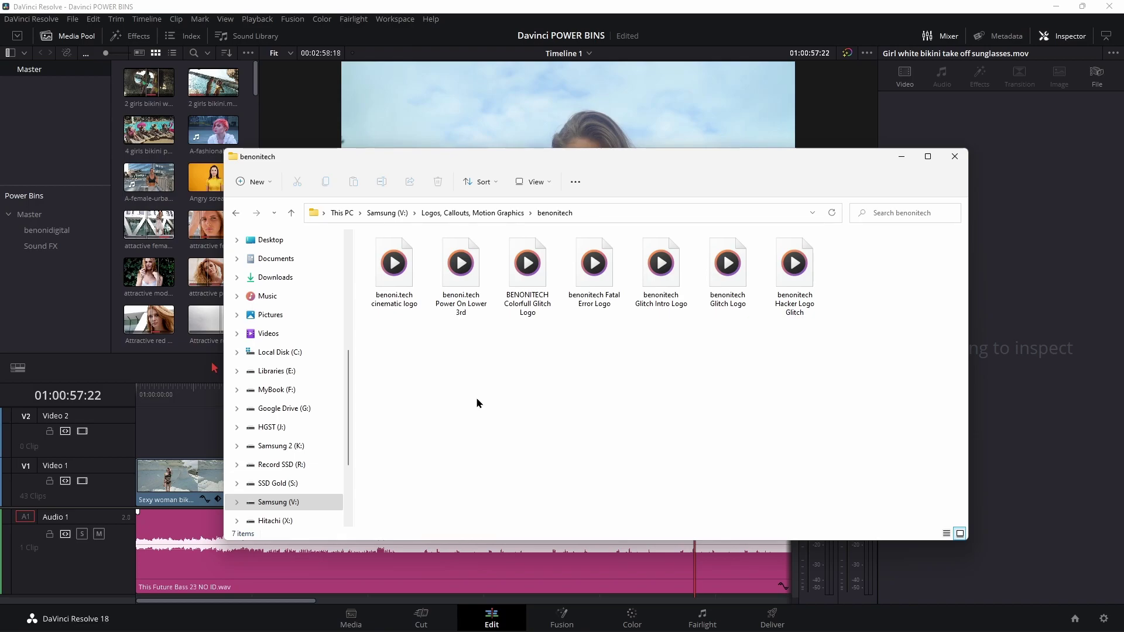
{"action": "left_click", "coordinate": [235, 214]}
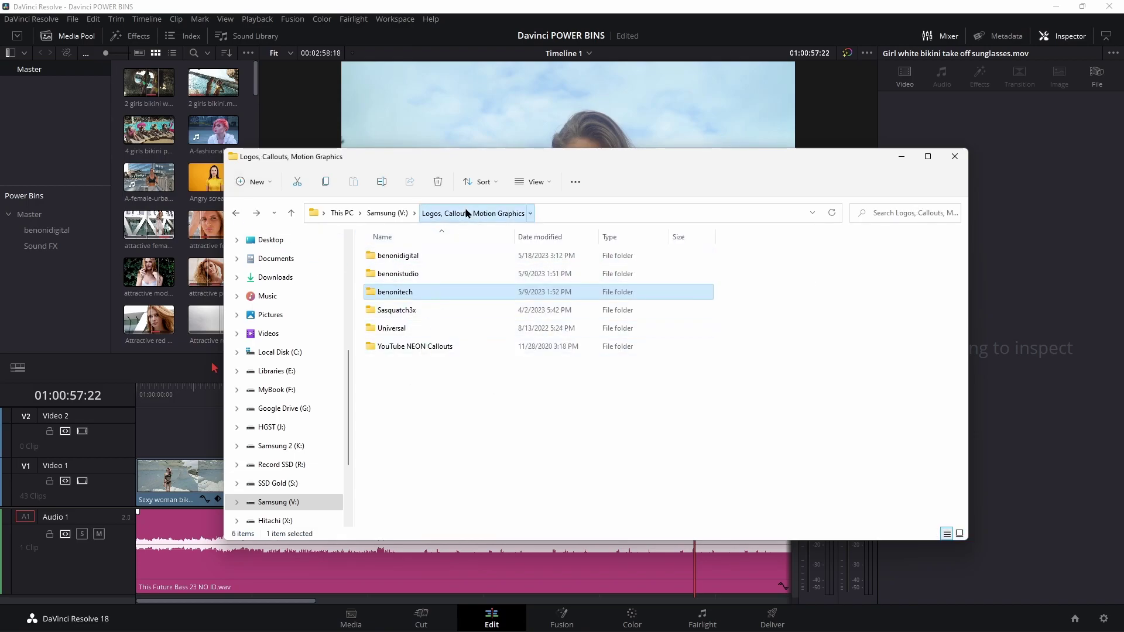
{"action": "left_click", "coordinate": [434, 435]}
{"action": "left_click", "coordinate": [387, 214]}
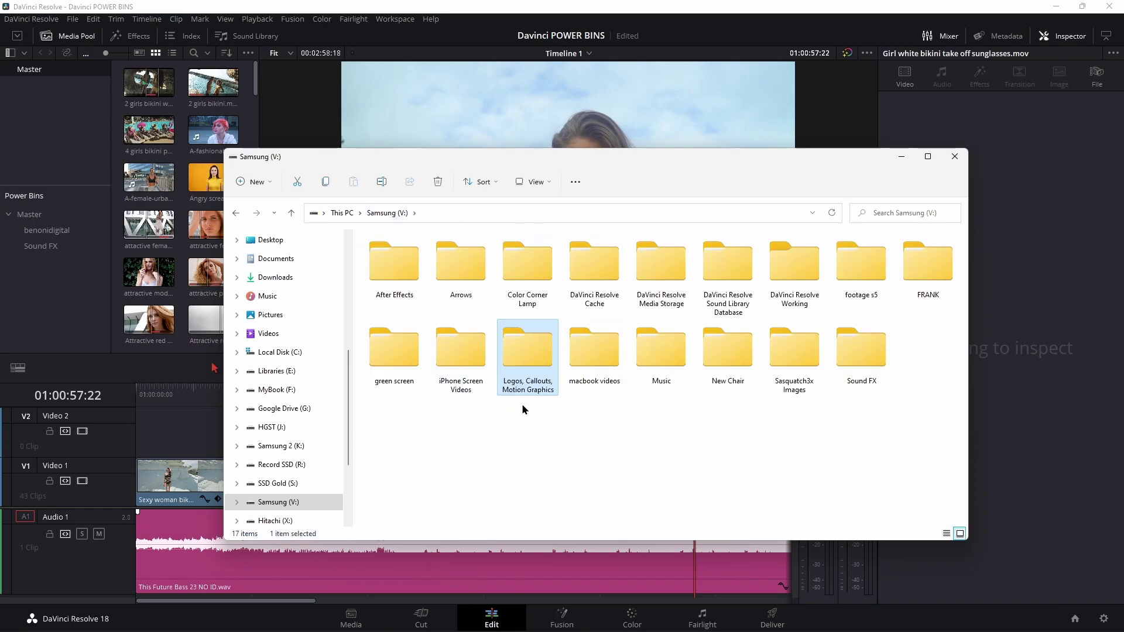
{"action": "double_click", "coordinate": [525, 363]}
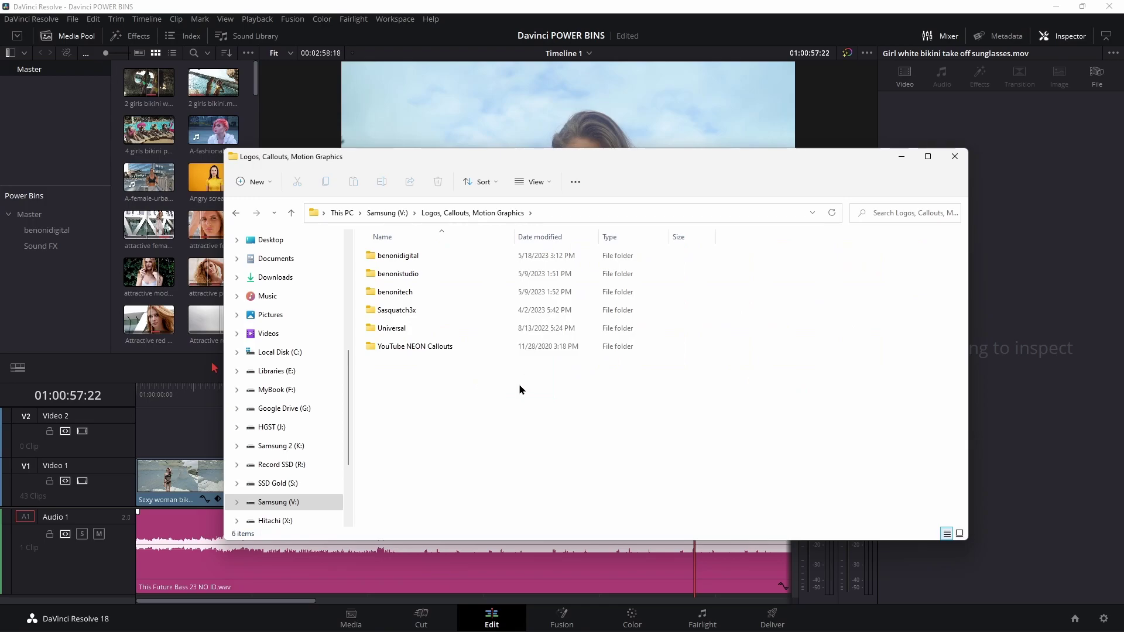
{"action": "double_click", "coordinate": [439, 274]}
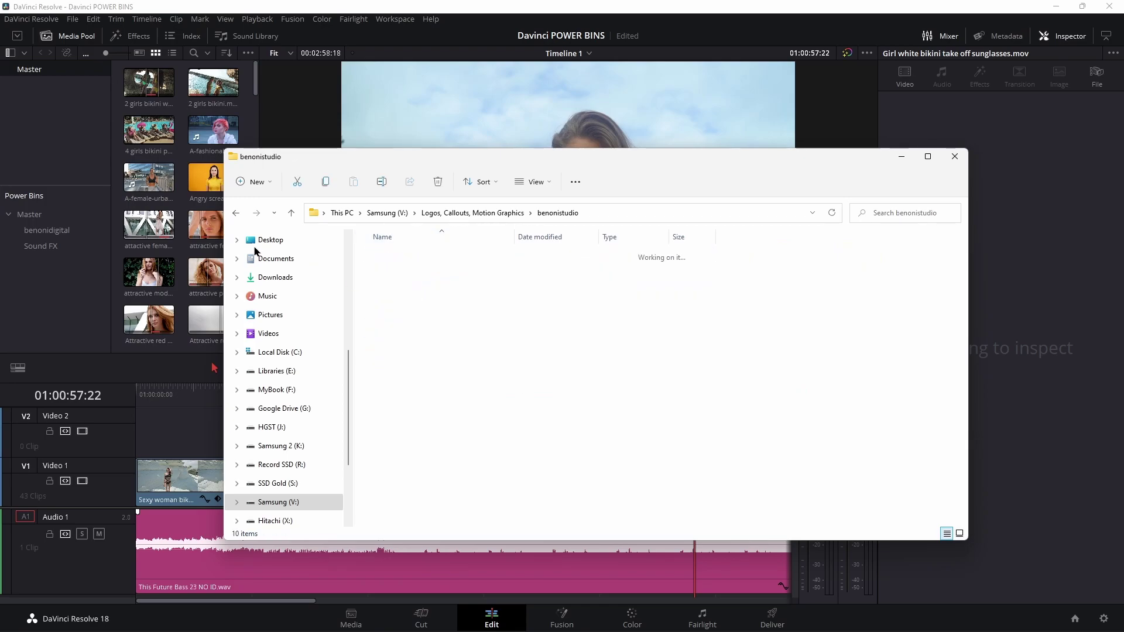
{"action": "left_click", "coordinate": [235, 213]}
{"action": "left_click", "coordinate": [235, 213]}
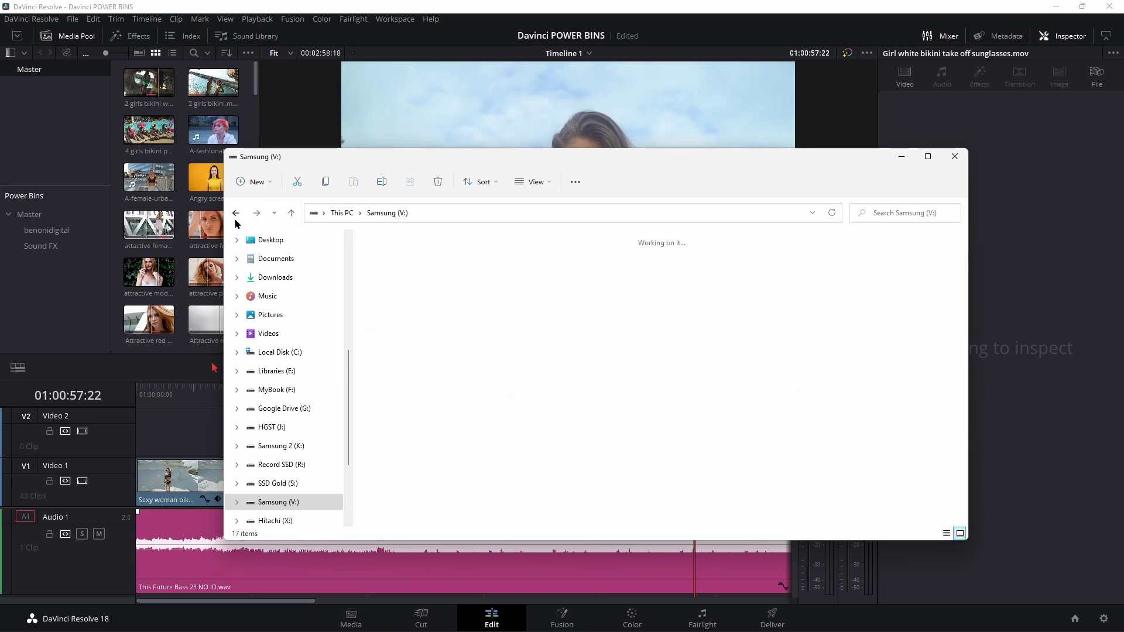
Step: Look through the files in the Sound FX folder and compare it with the subfolder layout of Logos, Callouts, Motion Graphics
{"action": "double_click", "coordinate": [872, 359]}
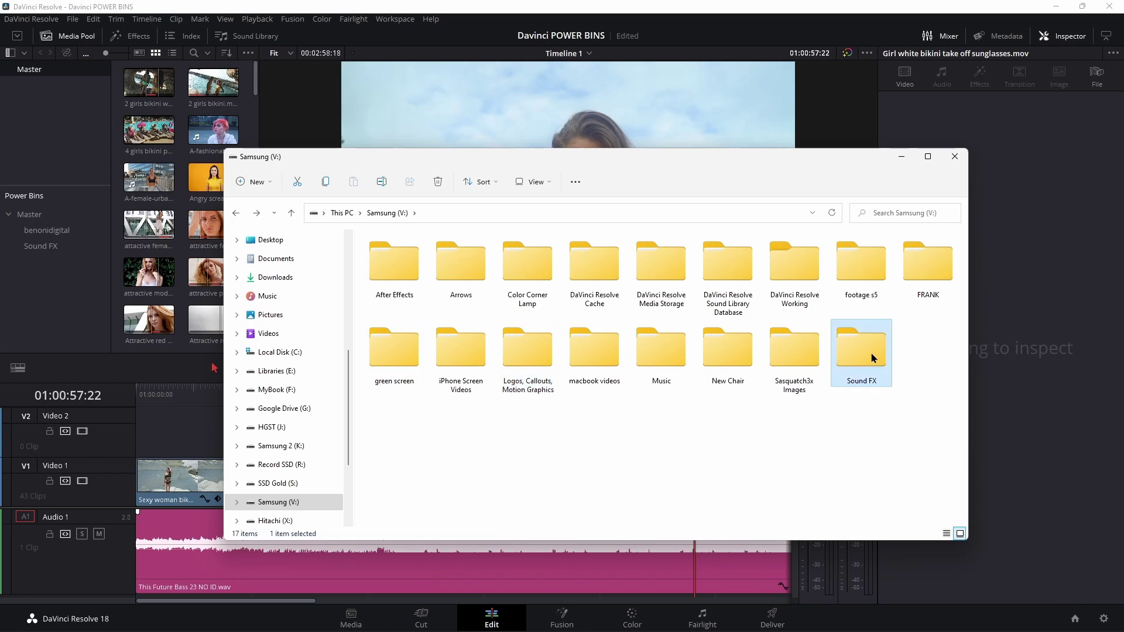
{"action": "scroll", "coordinate": [610, 379], "scroll_direction": "down", "scroll_amount": 3}
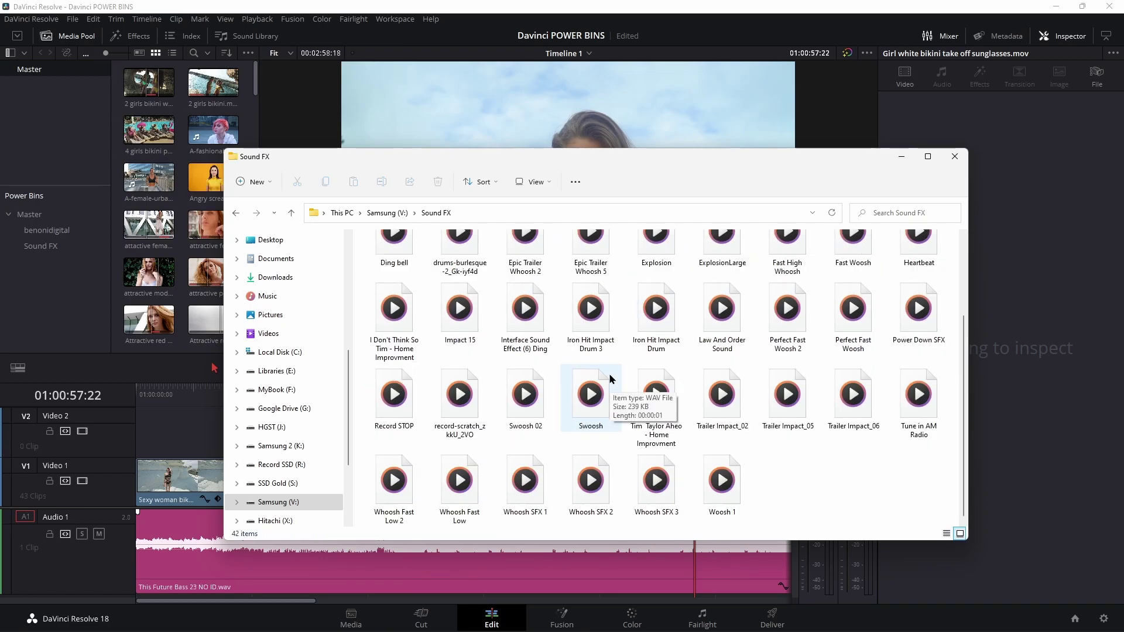
{"action": "scroll", "coordinate": [610, 379], "scroll_direction": "up", "scroll_amount": 3}
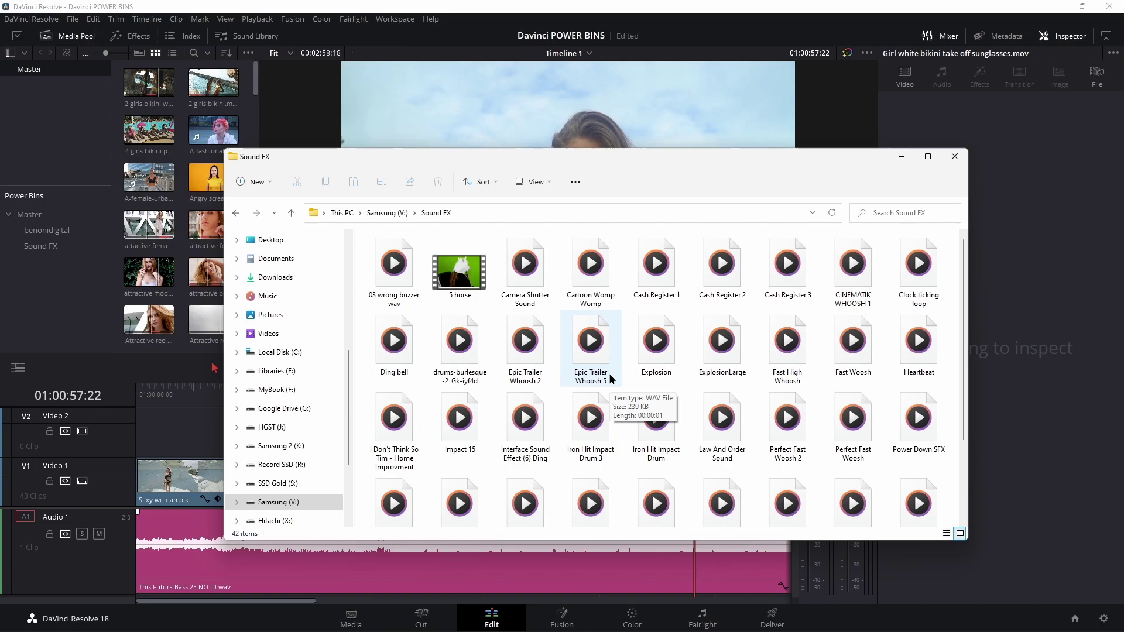
{"action": "left_click", "coordinate": [236, 212]}
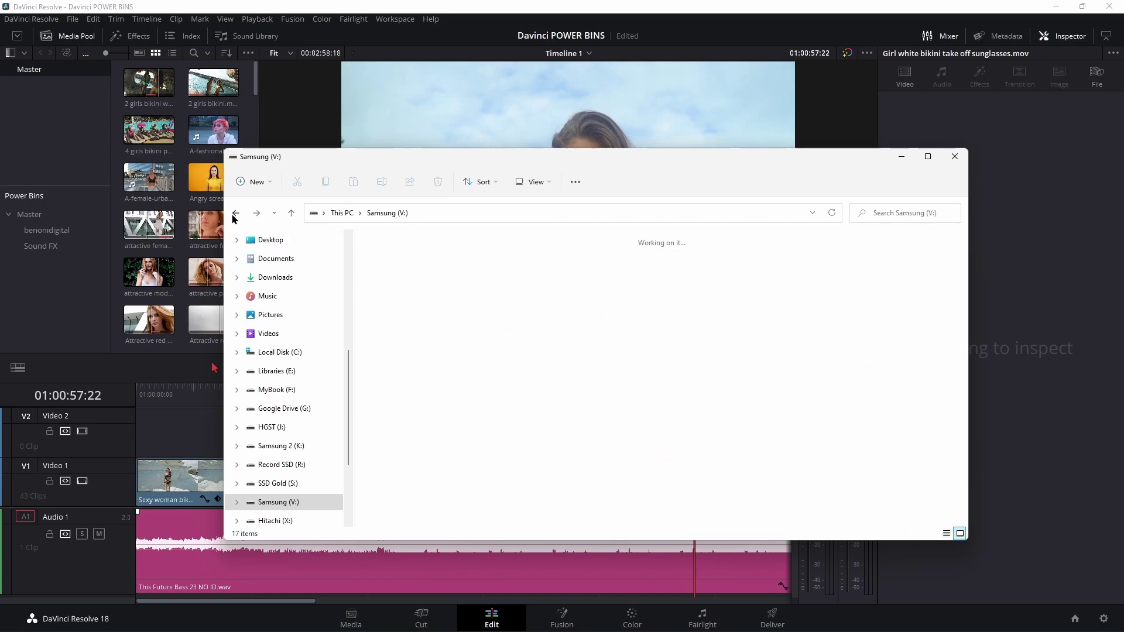
{"action": "double_click", "coordinate": [527, 350]}
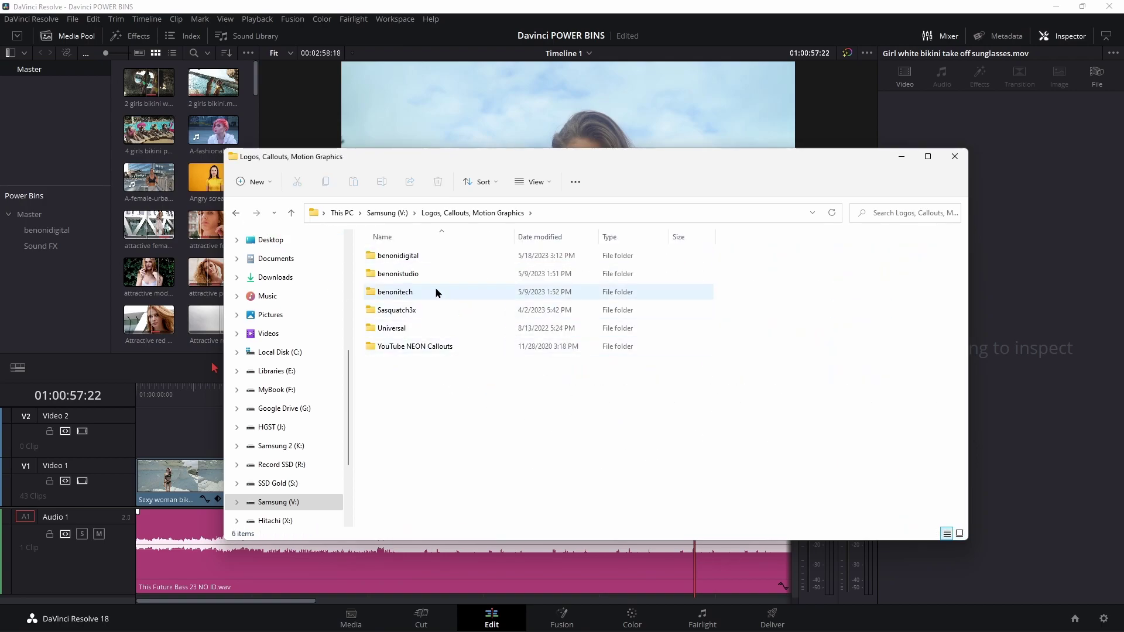
{"action": "left_click", "coordinate": [236, 214]}
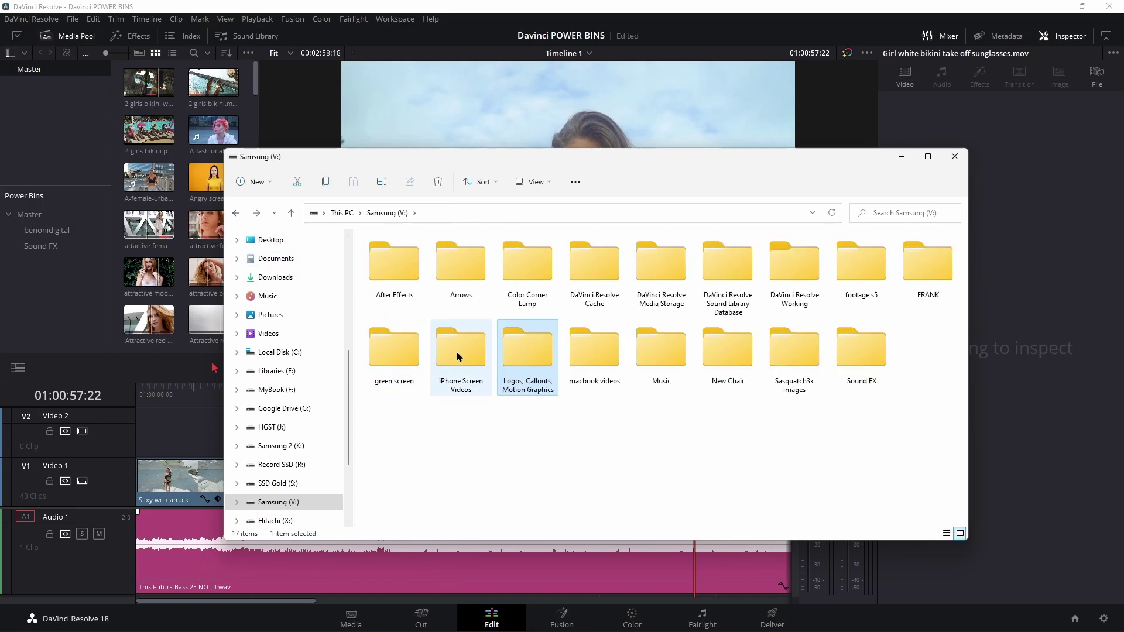
Step: Return to DaVinci Resolve and remove the benonidigital bin from the Power Bins
{"action": "left_click", "coordinate": [67, 235]}
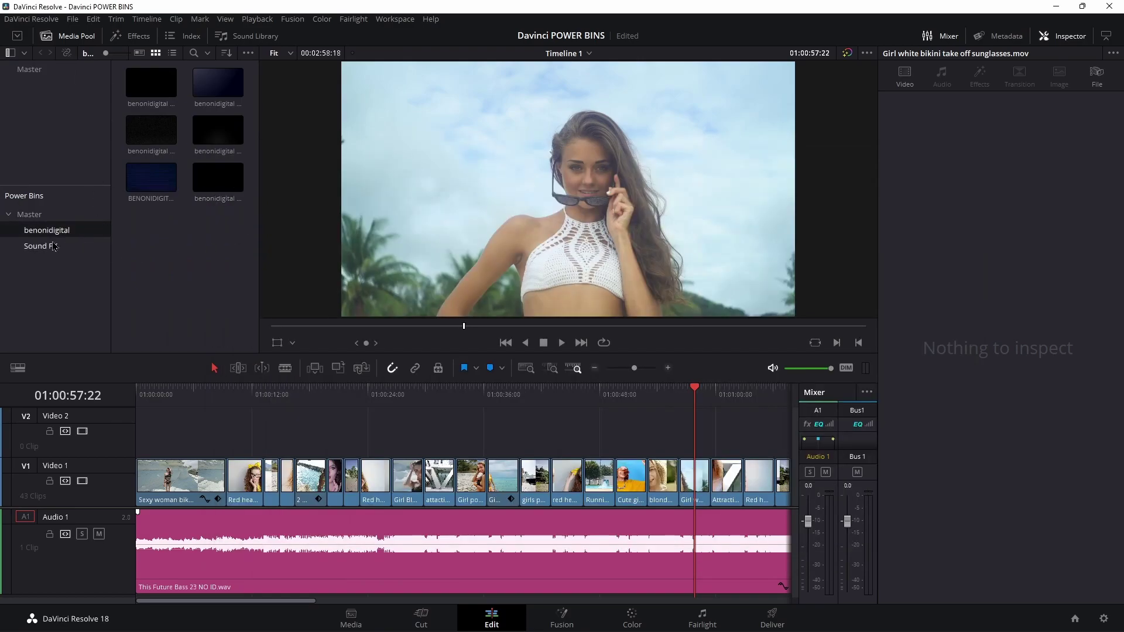
{"action": "right_click", "coordinate": [65, 237]}
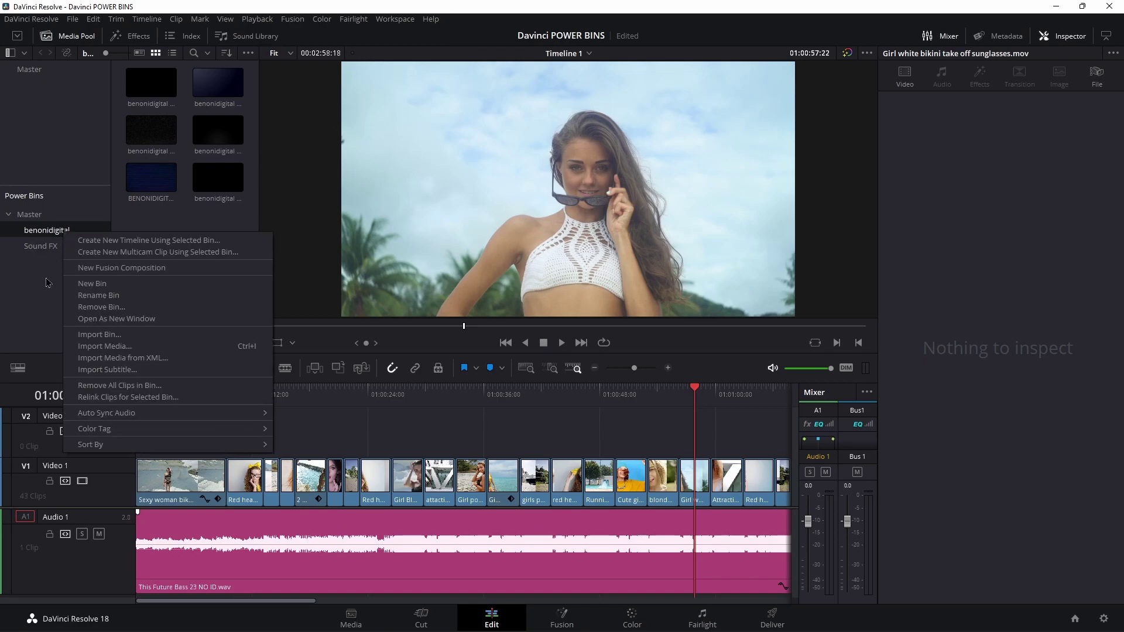
{"action": "left_click", "coordinate": [94, 308]}
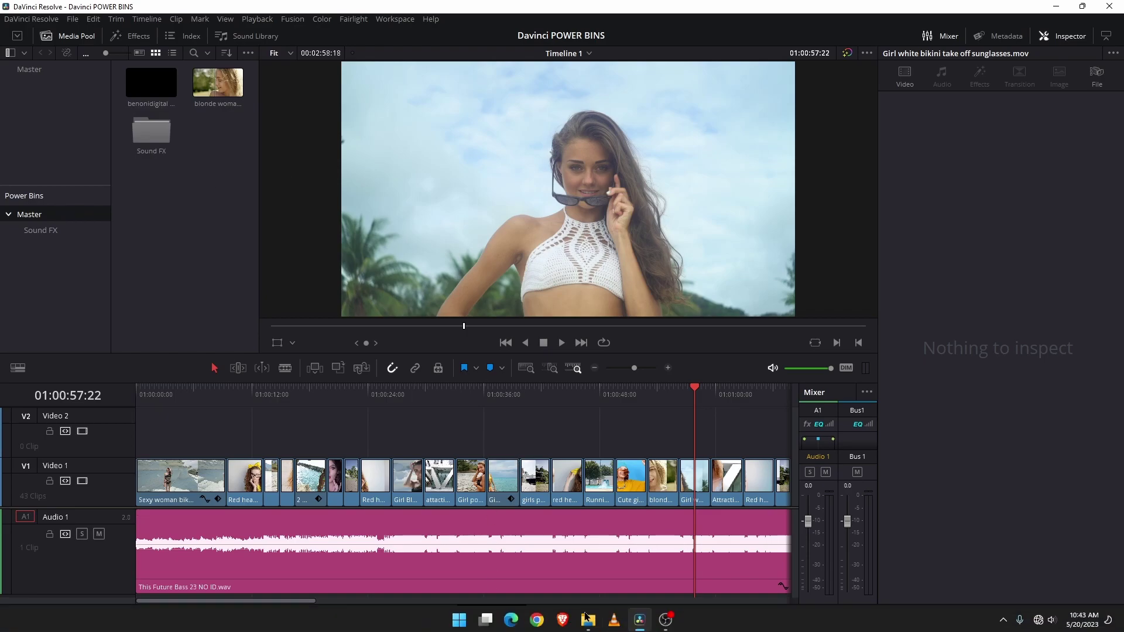
Step: Import the whole Logos, Callouts, Motion Graphics folder from File Explorer into the Master power bin, then minimize File Explorer
{"action": "left_click", "coordinate": [590, 619]}
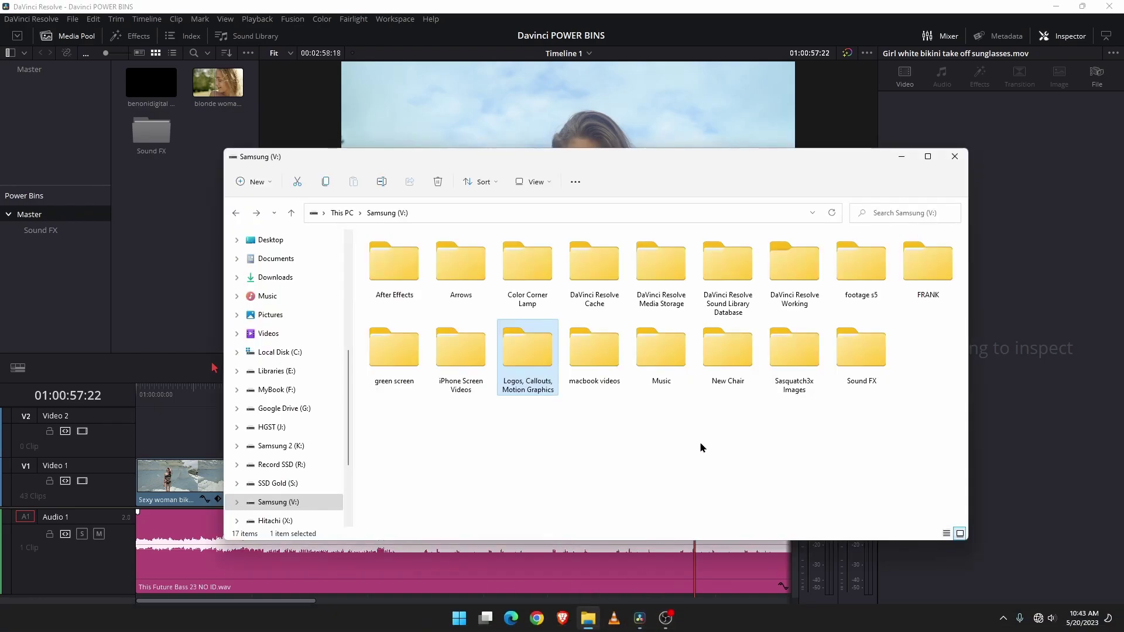
{"action": "left_click_drag", "start_coordinate": [533, 359], "coordinate": [71, 298]}
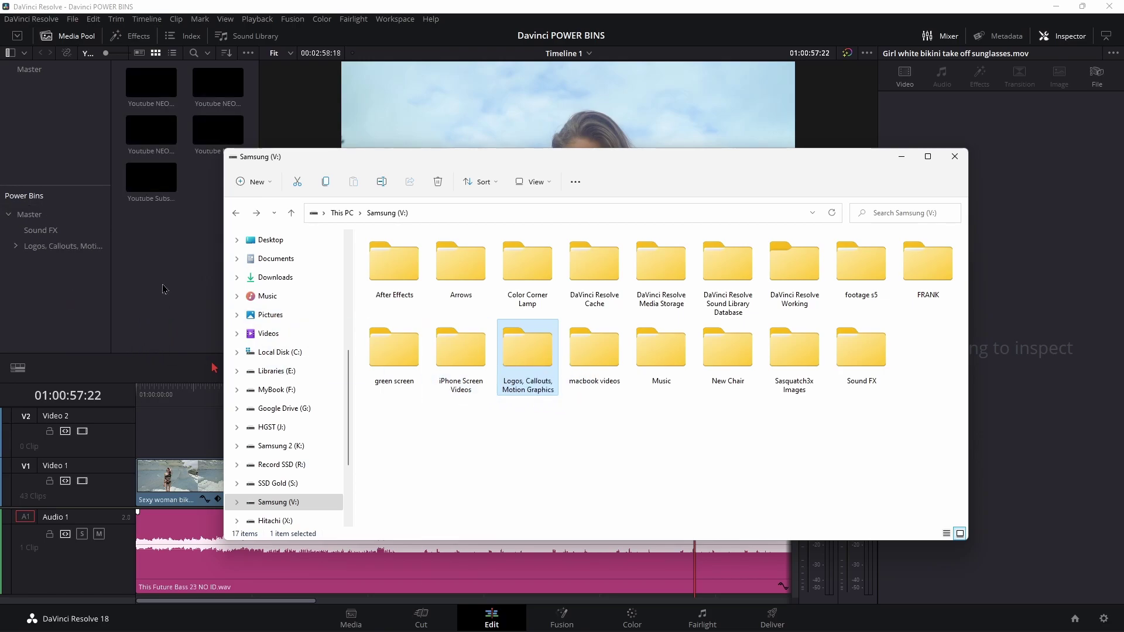
{"action": "left_click", "coordinate": [902, 156]}
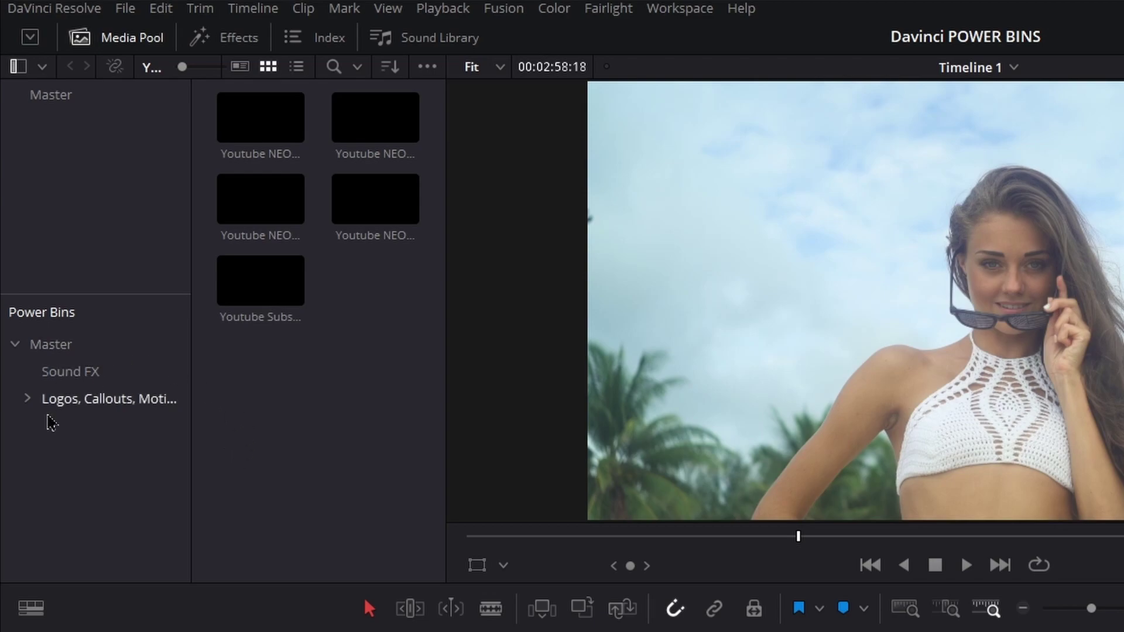
Step: Open the Logos, Callouts, Motion Graphics power bin and view its benonidigital and benonitech sub-bins
{"action": "left_click", "coordinate": [95, 404]}
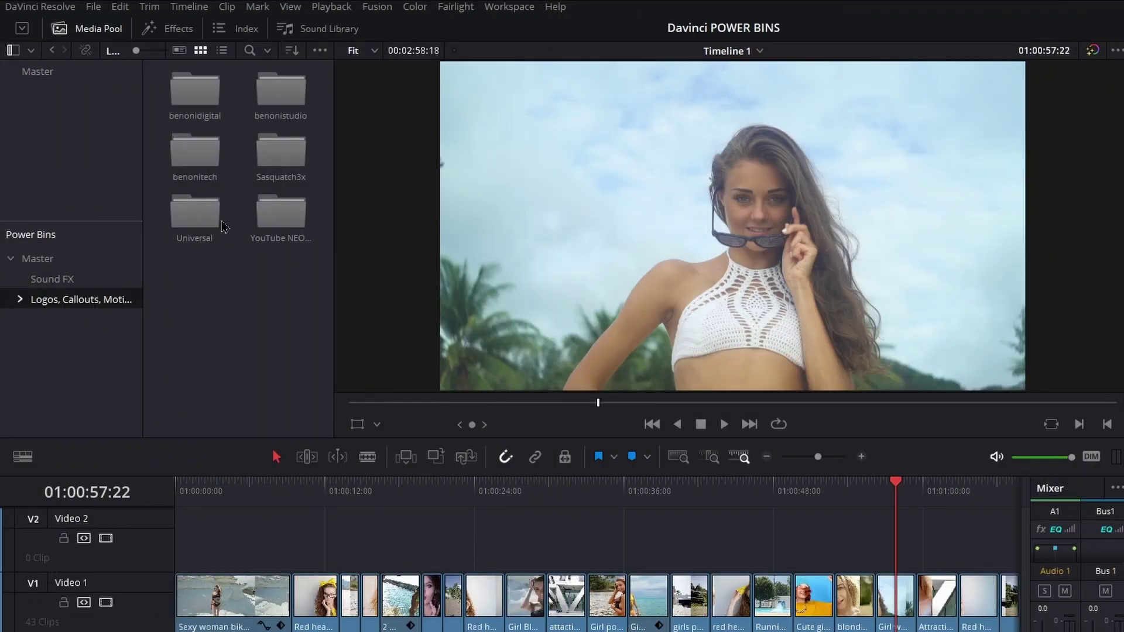
{"action": "double_click", "coordinate": [195, 90]}
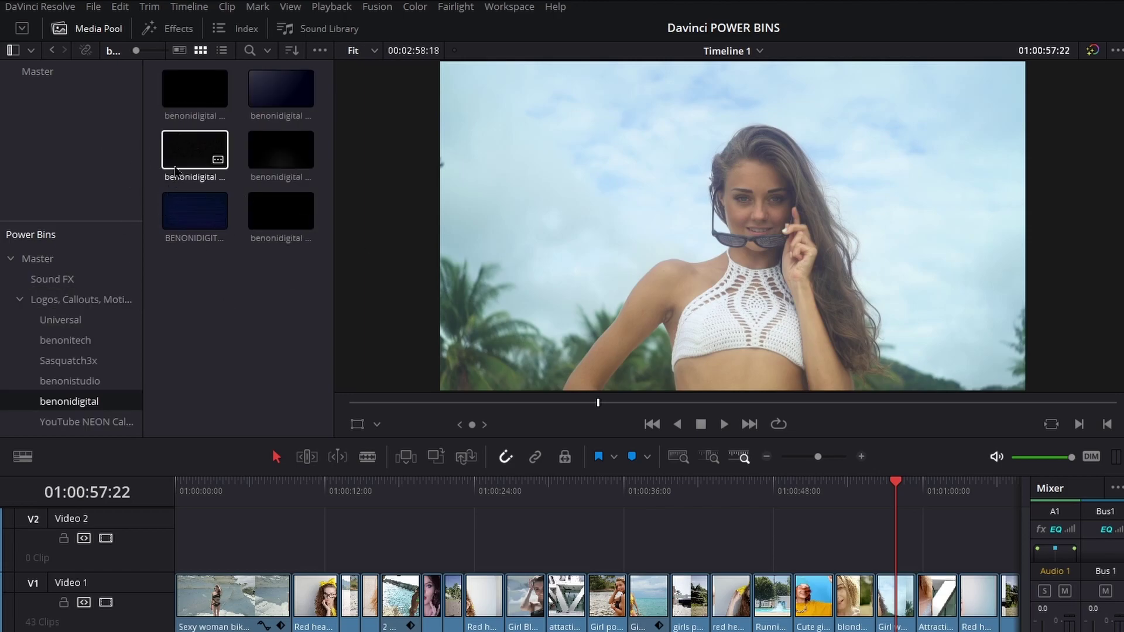
{"action": "left_click", "coordinate": [75, 346]}
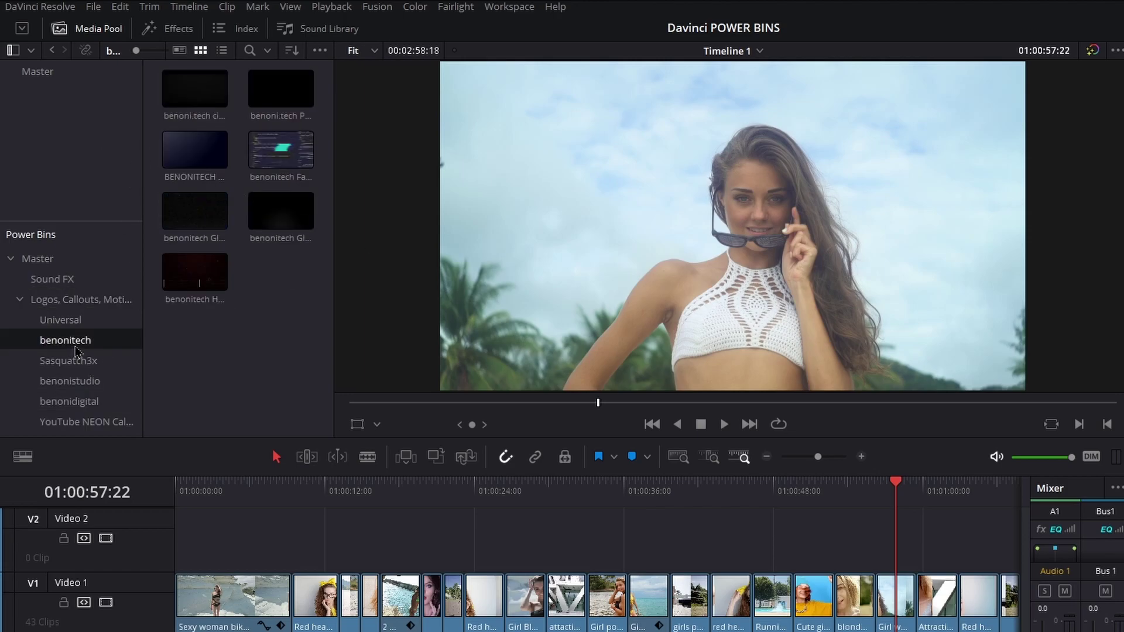
Step: Place the benonitech Glitch Logo clip on Video 1 after the end of the music and preview it
{"action": "left_click_drag", "start_coordinate": [818, 457], "coordinate": [798, 457]}
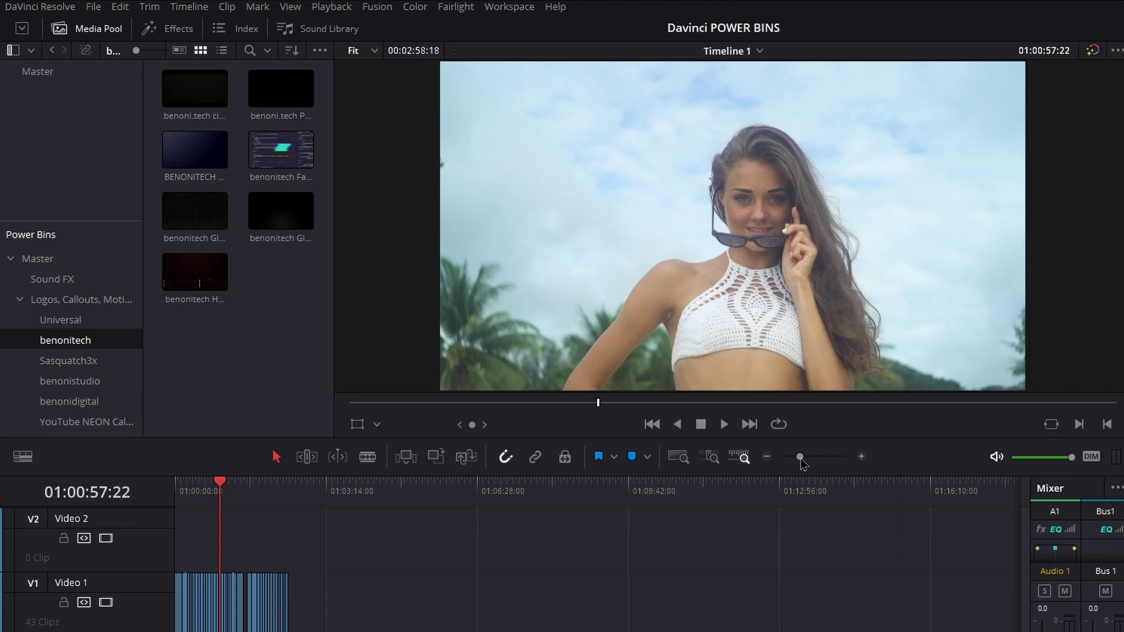
{"action": "left_click_drag", "start_coordinate": [279, 243], "coordinate": [316, 604]}
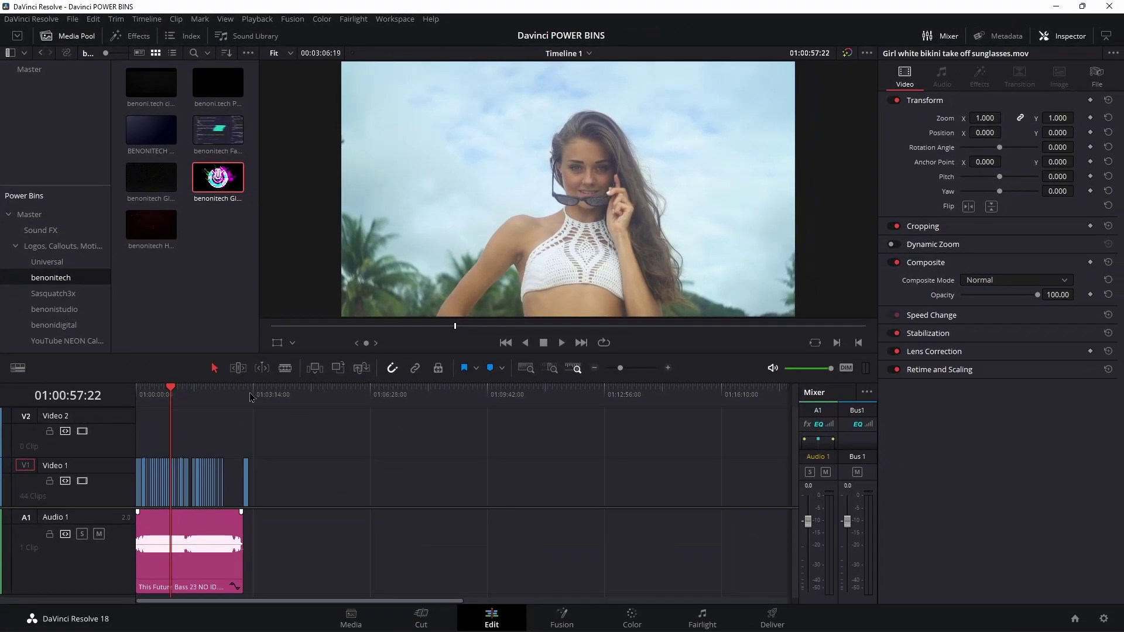
{"action": "left_click", "coordinate": [251, 396]}
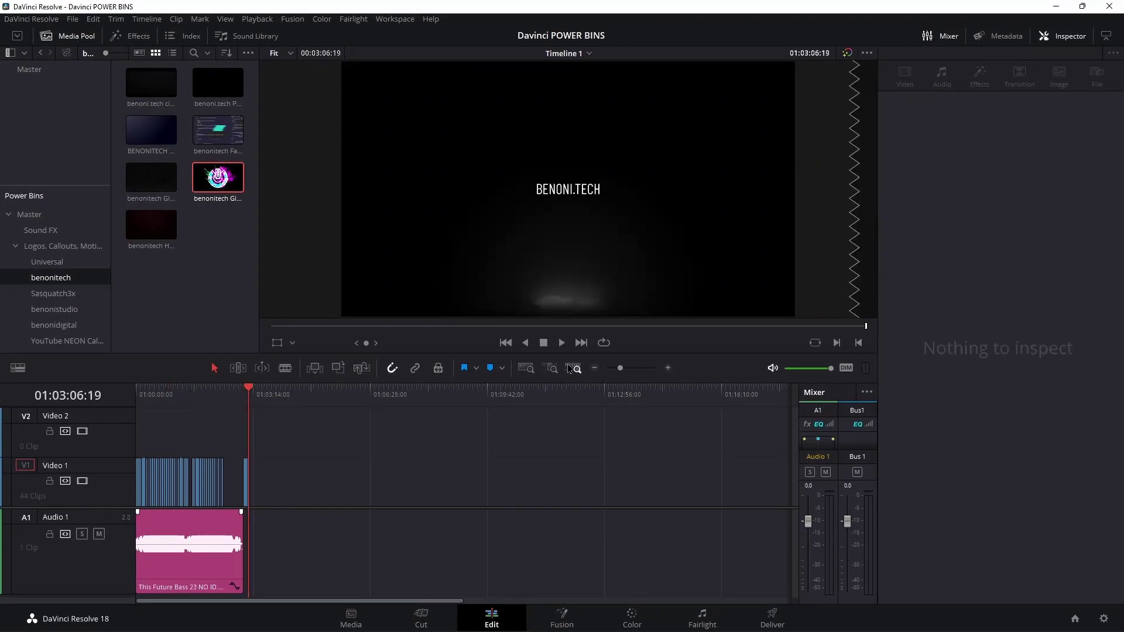
{"action": "left_click", "coordinate": [628, 369]}
{"action": "left_click_drag", "start_coordinate": [444, 395], "coordinate": [458, 398]}
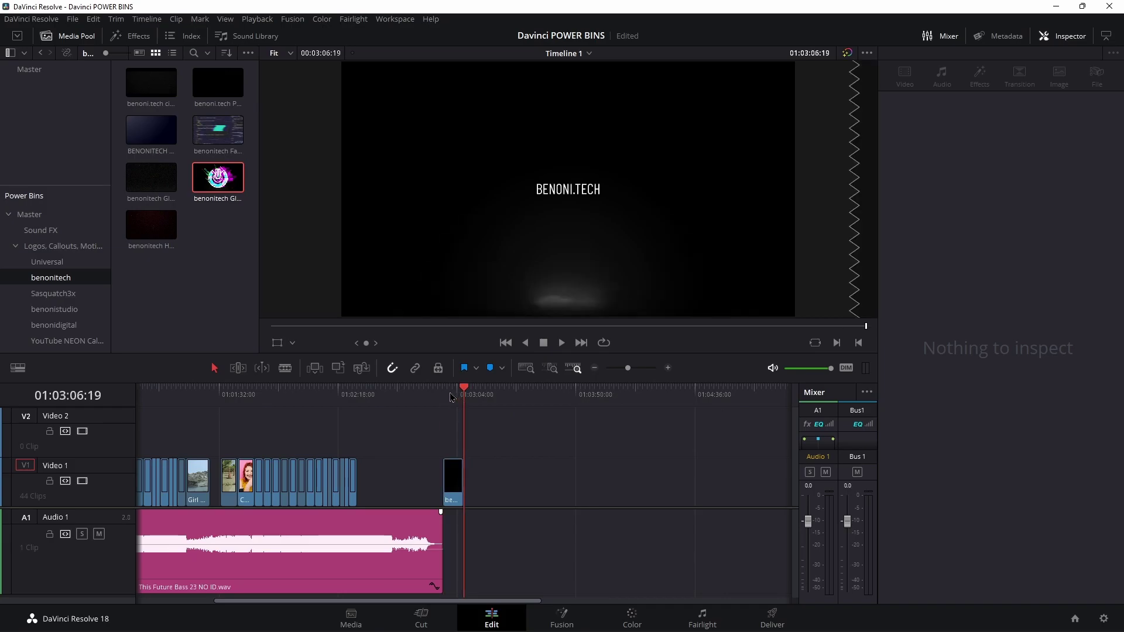
{"action": "left_click", "coordinate": [447, 393]}
{"action": "key", "text": "space"}
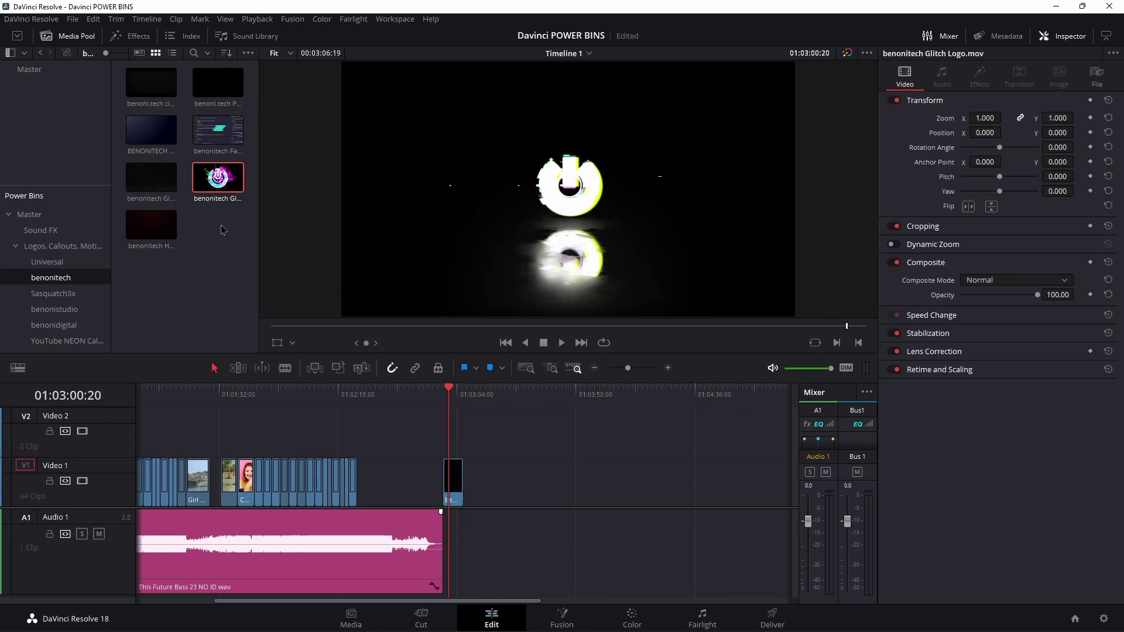
Step: Add the benonistudio VHS Logo clip from the benonistudio power bin right after the glitch logo on Video 1 and preview it
{"action": "left_click", "coordinate": [56, 309]}
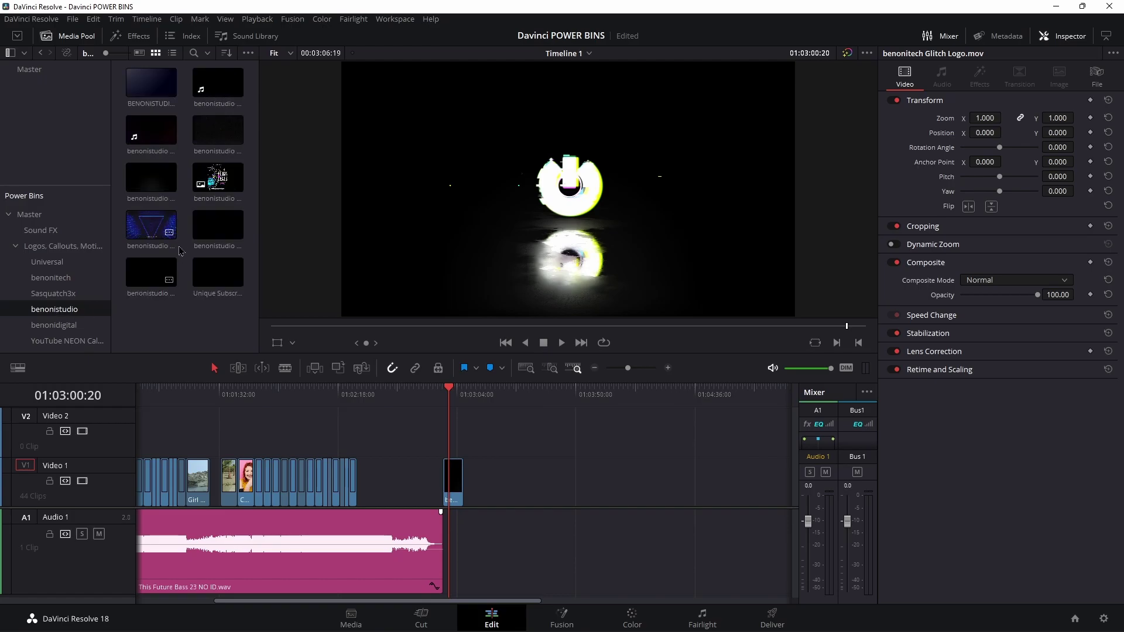
{"action": "left_click_drag", "start_coordinate": [134, 235], "coordinate": [477, 477]}
{"action": "left_click", "coordinate": [475, 397]}
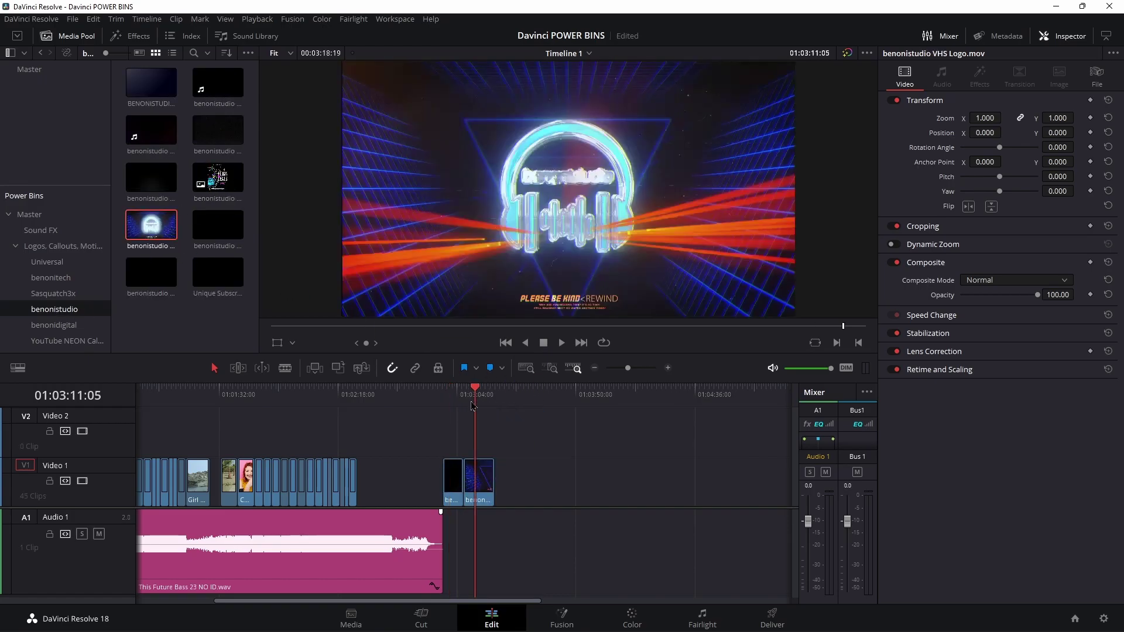
Step: Place the Youtube Sub Like Bell white clip from the Universal power bin on Video 2 and shift it slightly earlier
{"action": "left_click", "coordinate": [66, 265]}
{"action": "mouse_move", "coordinate": [151, 141]}
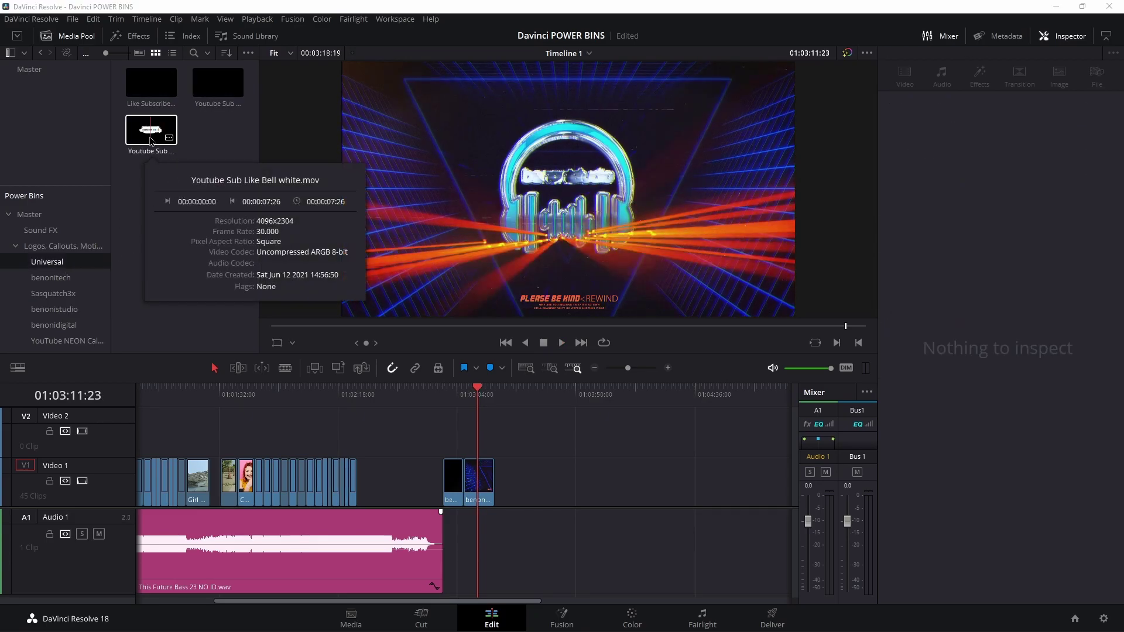
{"action": "left_click", "coordinate": [596, 623]}
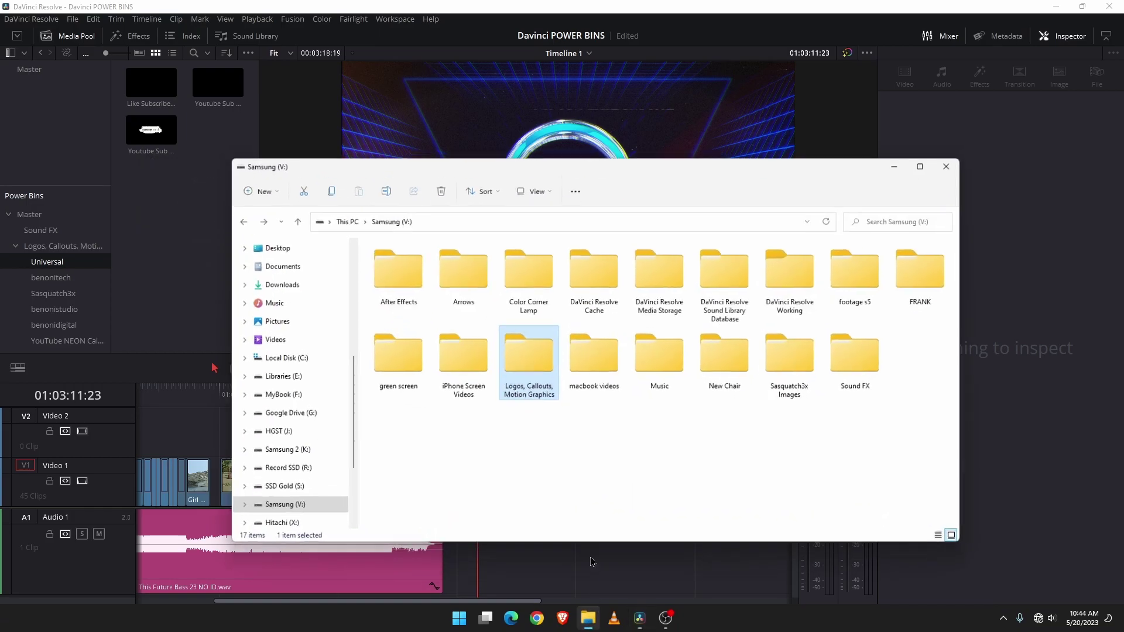
{"action": "left_click", "coordinate": [901, 158]}
{"action": "left_click_drag", "start_coordinate": [151, 130], "coordinate": [341, 433]}
{"action": "left_click", "coordinate": [340, 392]}
{"action": "left_click", "coordinate": [588, 618]}
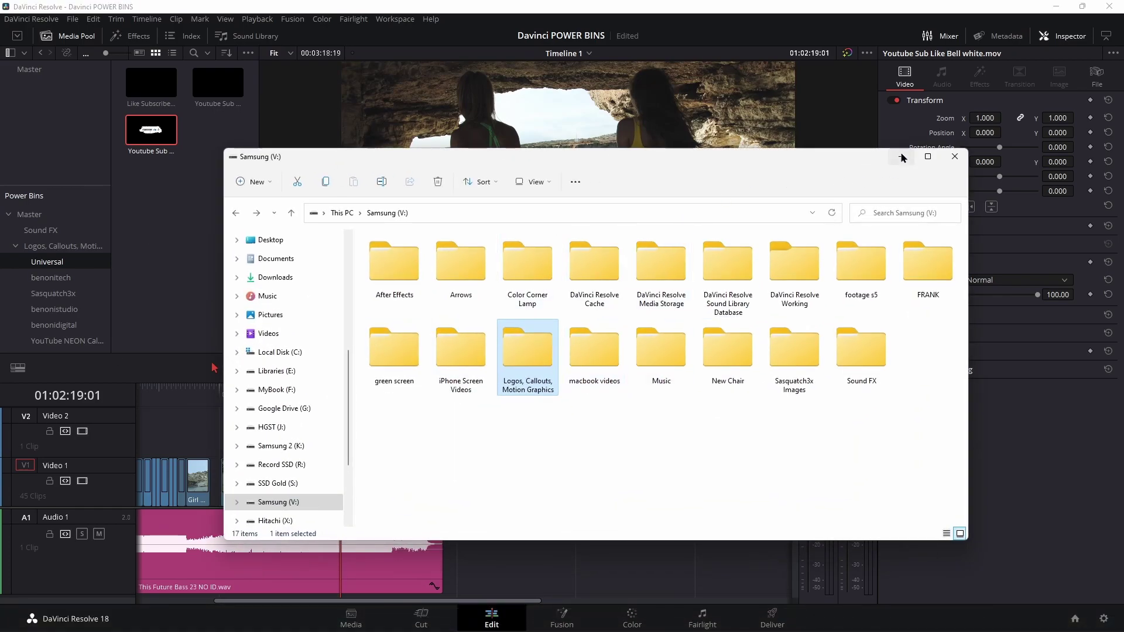
{"action": "left_click", "coordinate": [902, 157]}
{"action": "left_click_drag", "start_coordinate": [343, 429], "coordinate": [318, 431]}
Step: Move the playhead to 01:02:02:12 and view the Pictures folder in File Explorer
{"action": "left_click", "coordinate": [47, 279]}
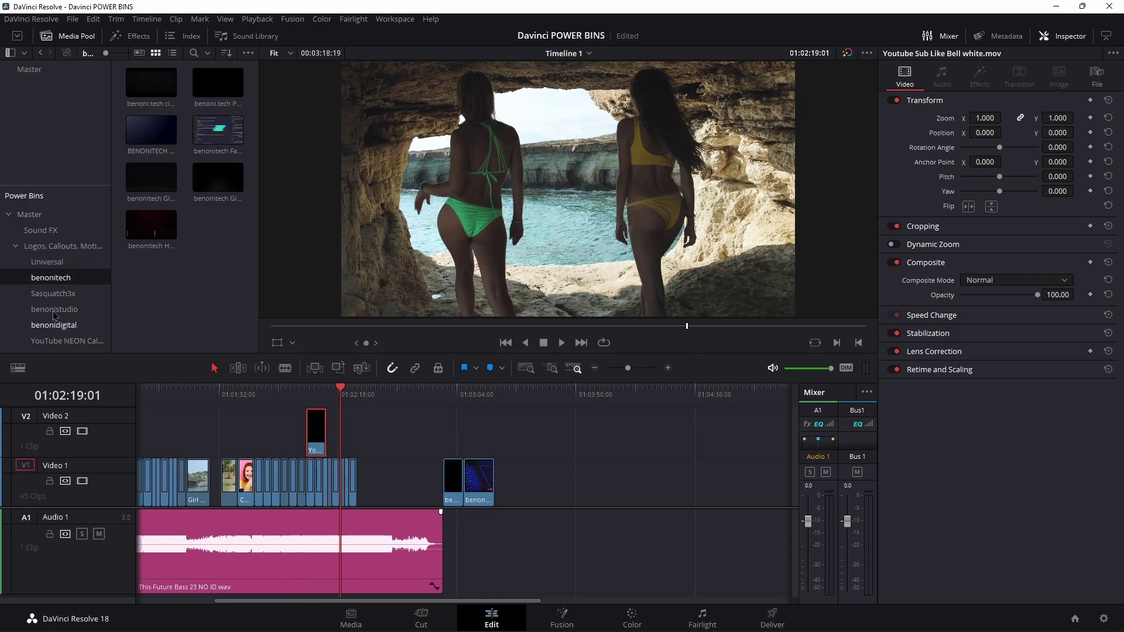
{"action": "left_click_drag", "start_coordinate": [327, 391], "coordinate": [297, 392]}
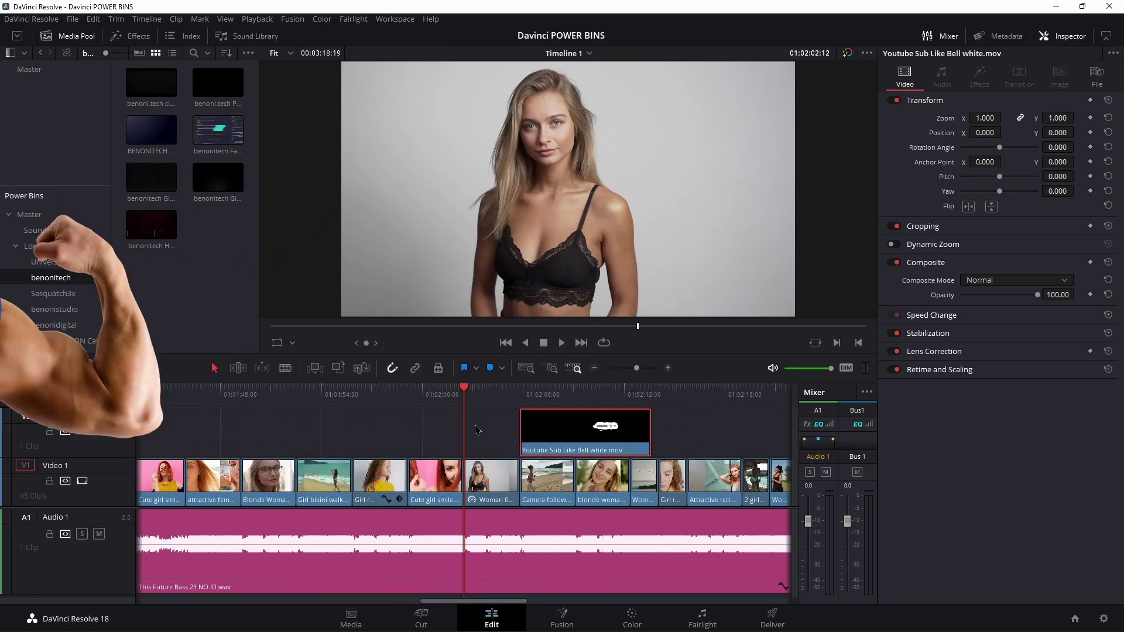
{"action": "left_click", "coordinate": [587, 628]}
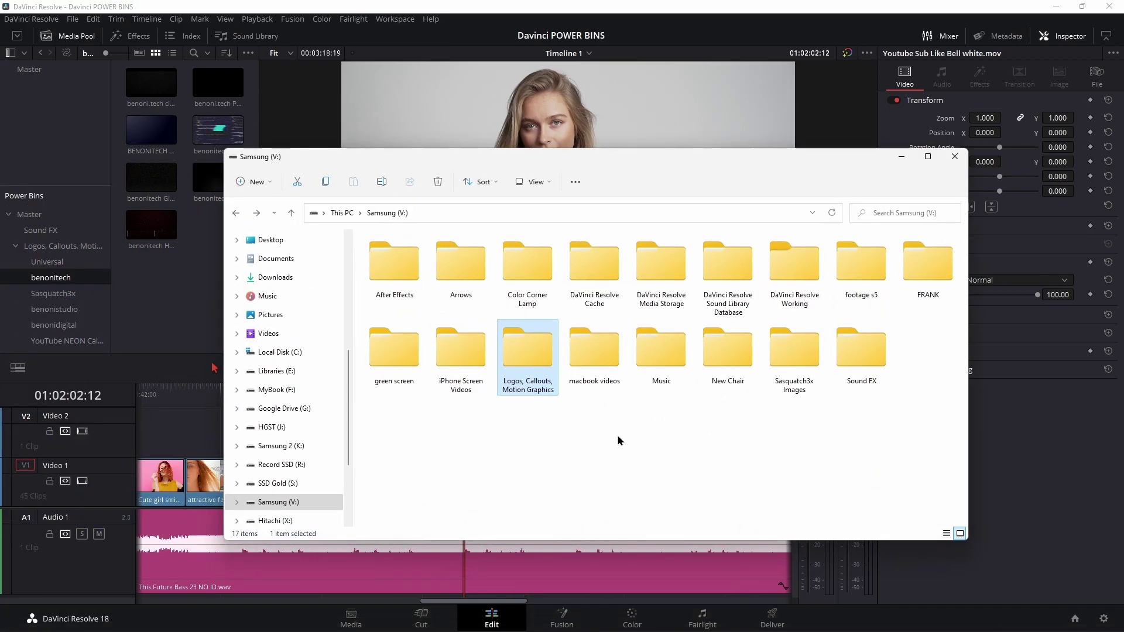
{"action": "left_click", "coordinate": [279, 317]}
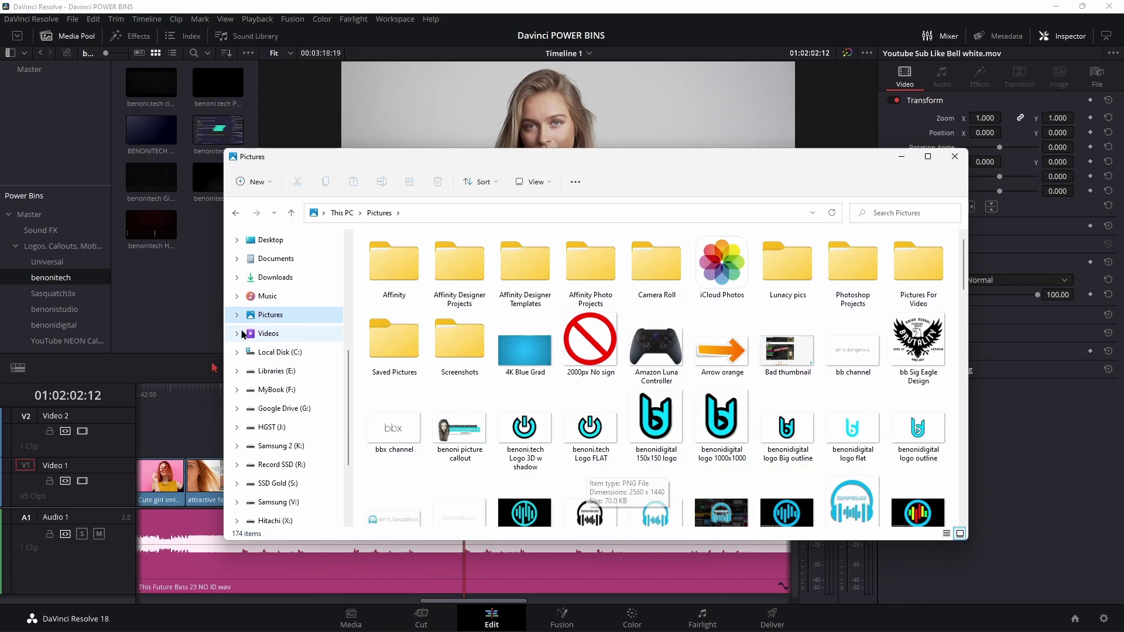
Step: Create a new bin inside the Logos, Callouts, Motion Graphics power bin
{"action": "left_click", "coordinate": [59, 246]}
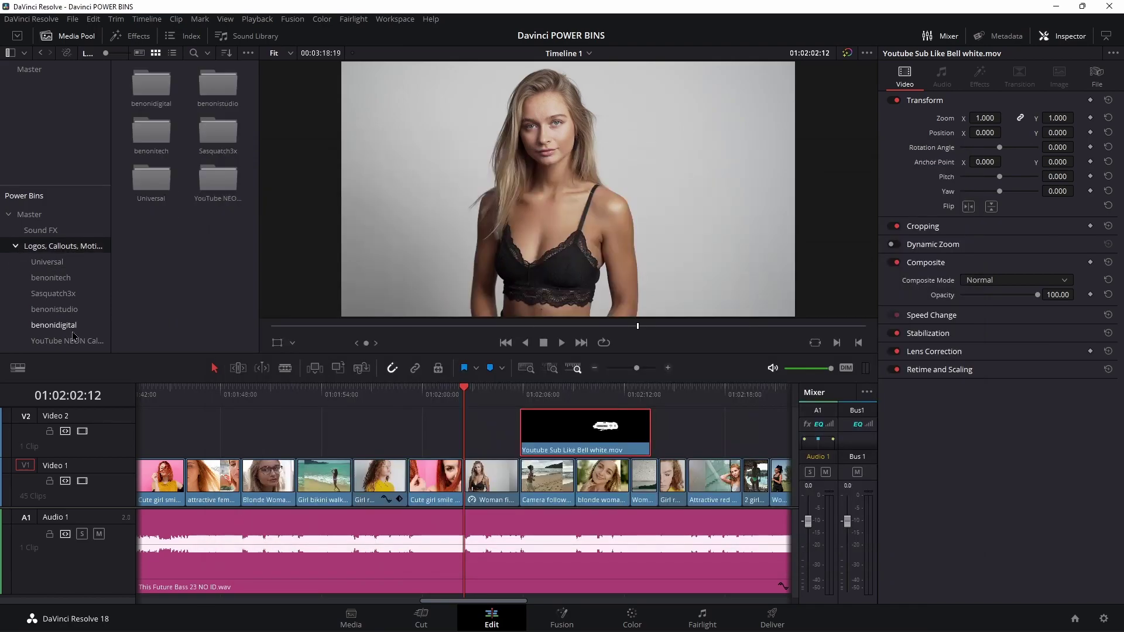
{"action": "left_click", "coordinate": [15, 246]}
{"action": "right_click", "coordinate": [42, 299]}
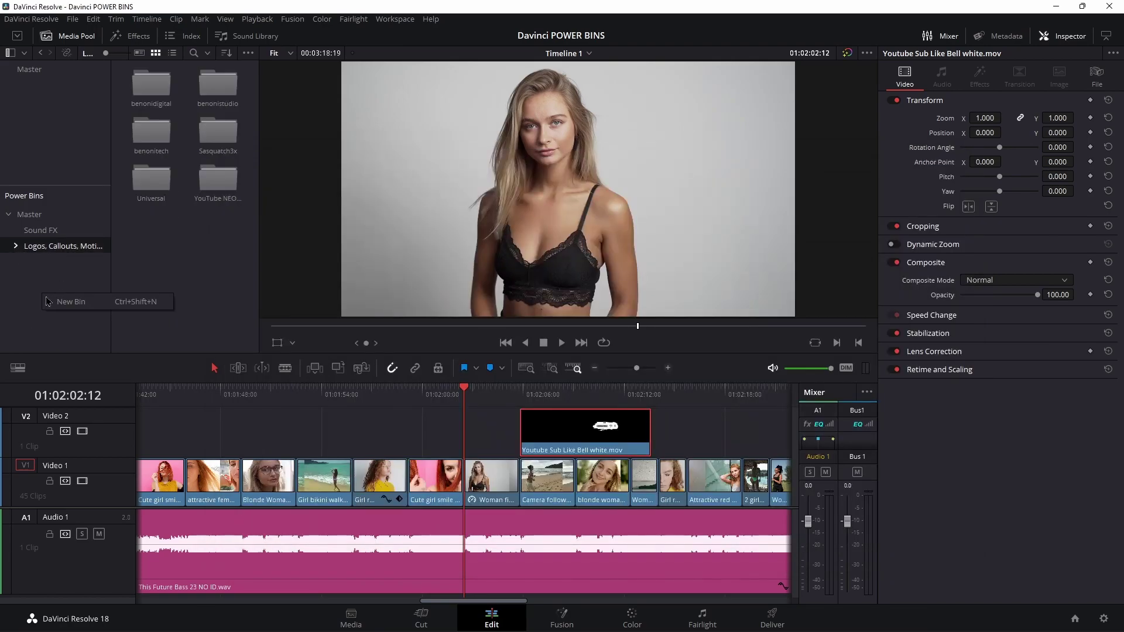
{"action": "left_click", "coordinate": [75, 308]}
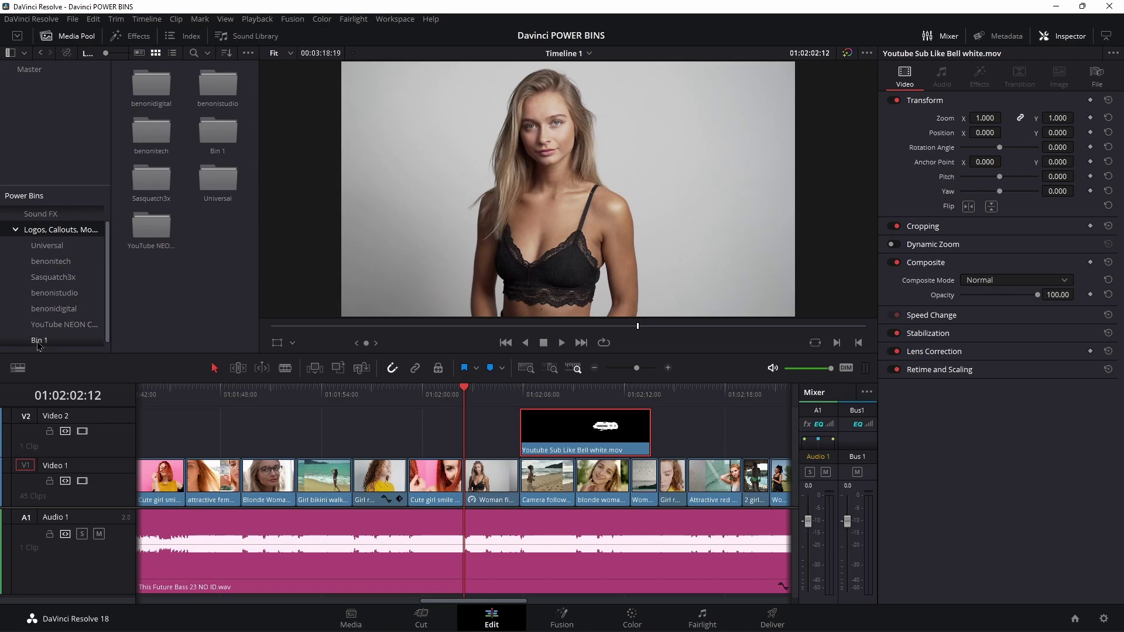
Step: Create a new bin named Pics directly under the Master power bin
{"action": "left_click", "coordinate": [16, 231]}
{"action": "left_click", "coordinate": [27, 217]}
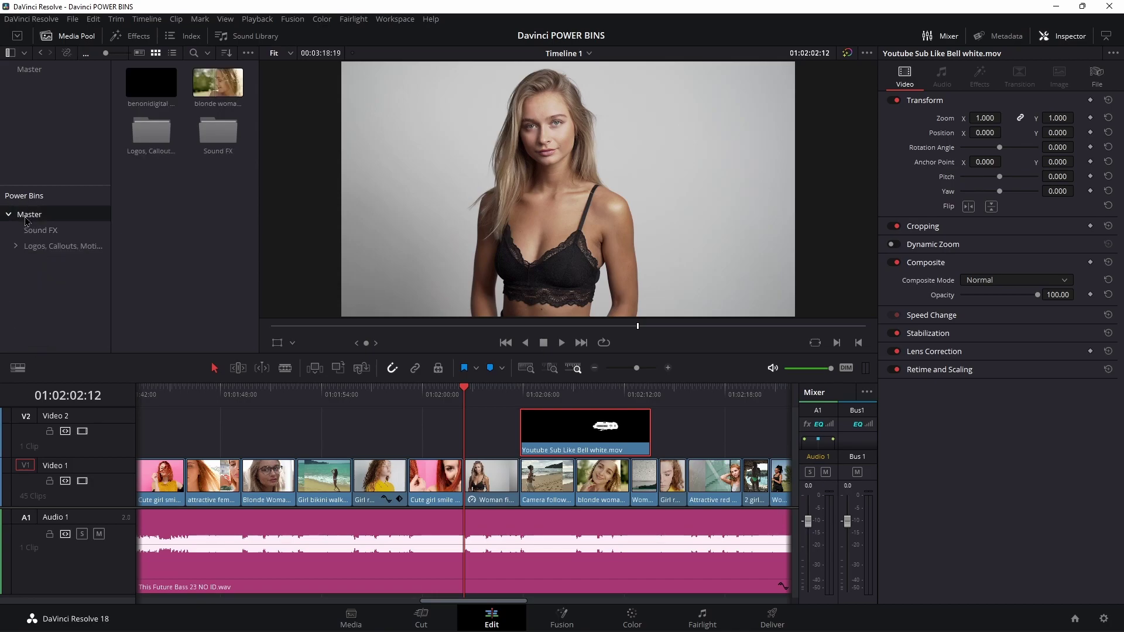
{"action": "right_click", "coordinate": [67, 218]}
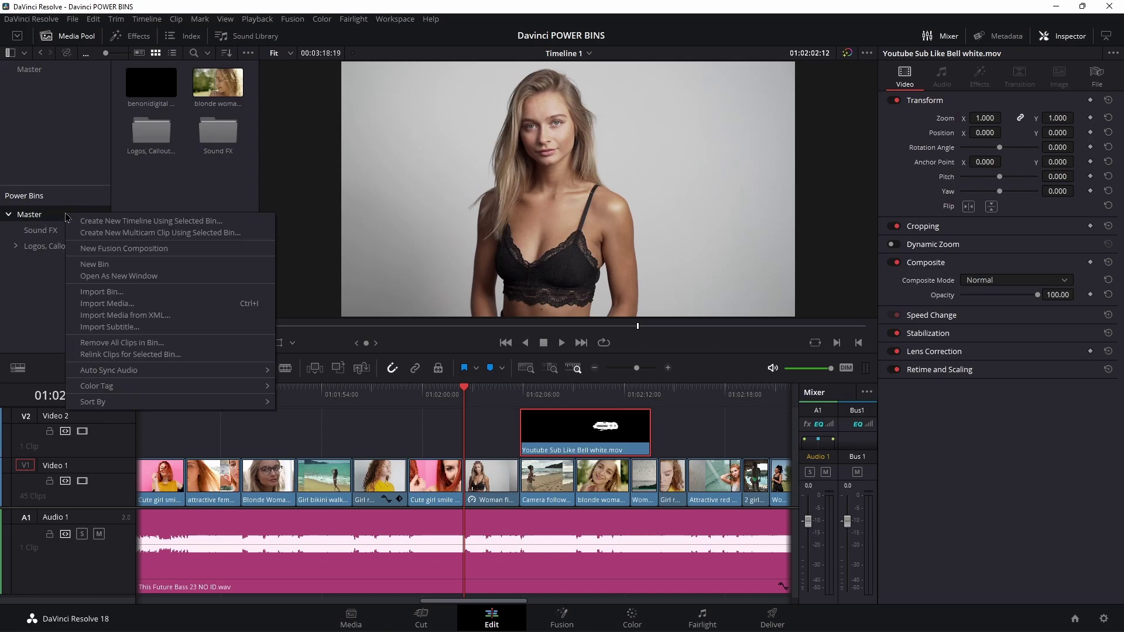
{"action": "left_click", "coordinate": [94, 264]}
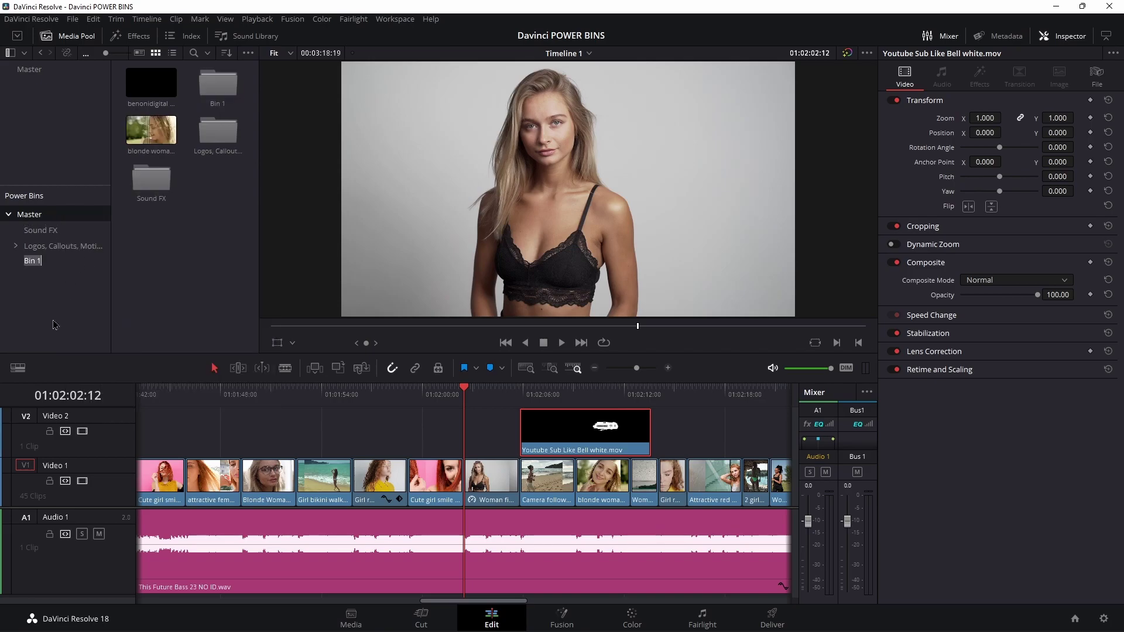
{"action": "left_click", "coordinate": [32, 265]}
Step: Import the benonidigital 150x150 logo image from the Pictures folder in File Explorer into the Pics power bin
{"action": "left_click", "coordinate": [588, 622]}
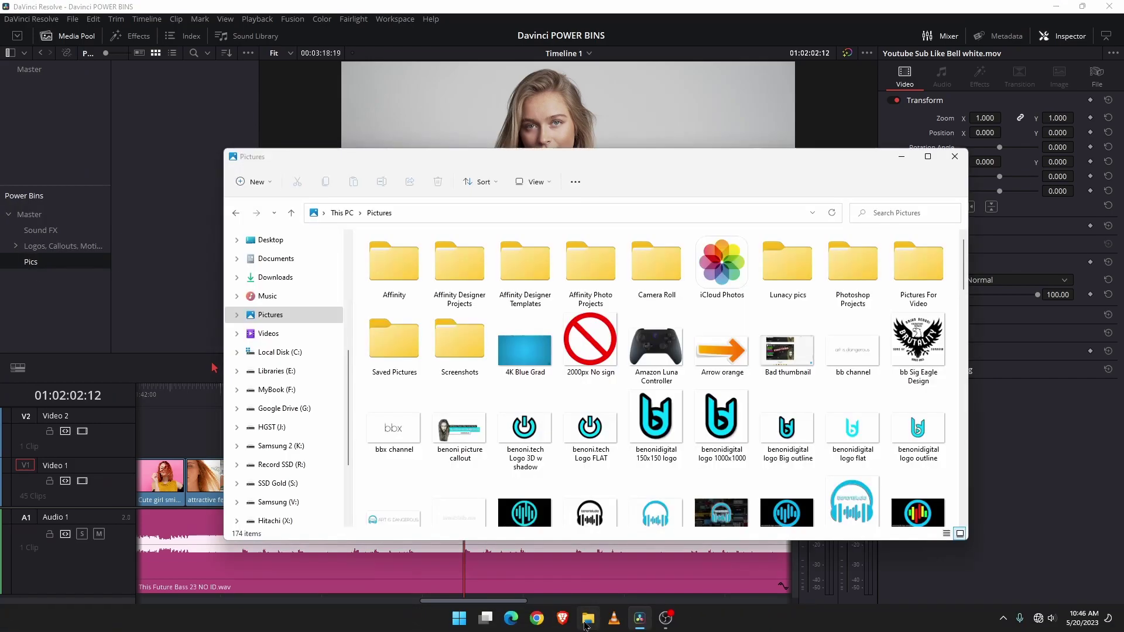
{"action": "left_click_drag", "start_coordinate": [656, 425], "coordinate": [151, 150]}
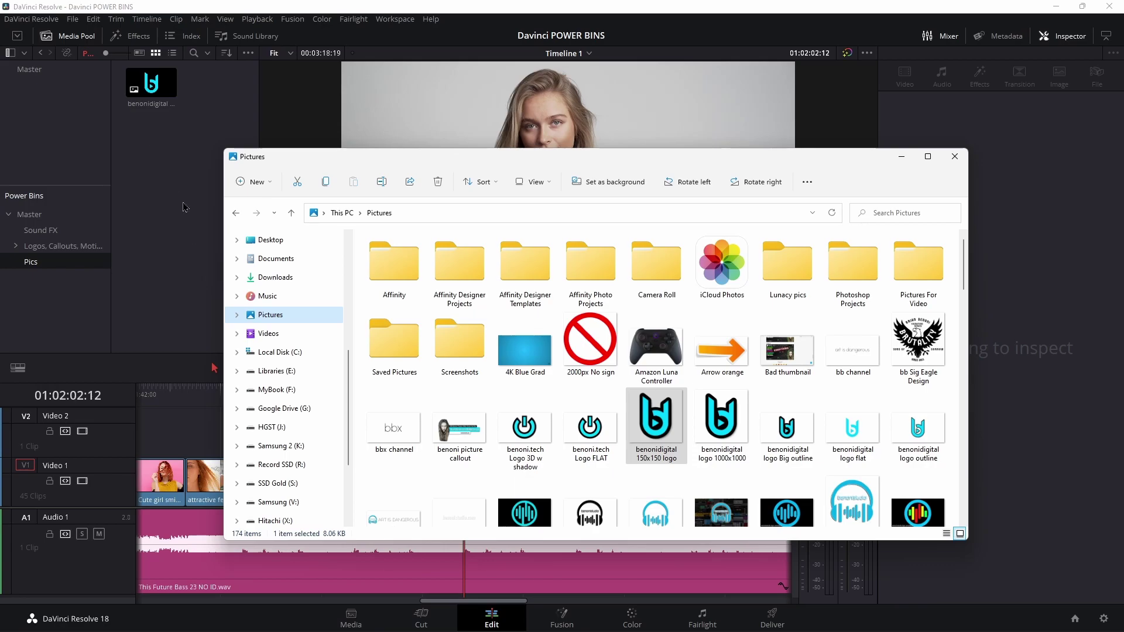
{"action": "scroll", "coordinate": [296, 304], "scroll_direction": "down", "scroll_amount": 3}
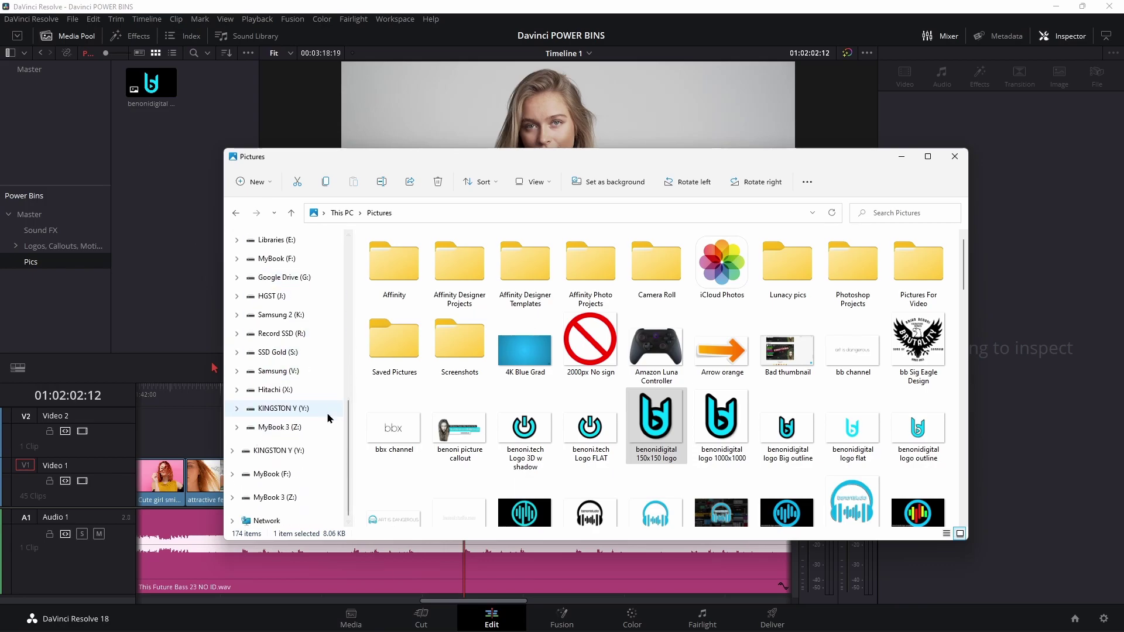
{"action": "left_click_drag", "start_coordinate": [349, 440], "coordinate": [347, 387]}
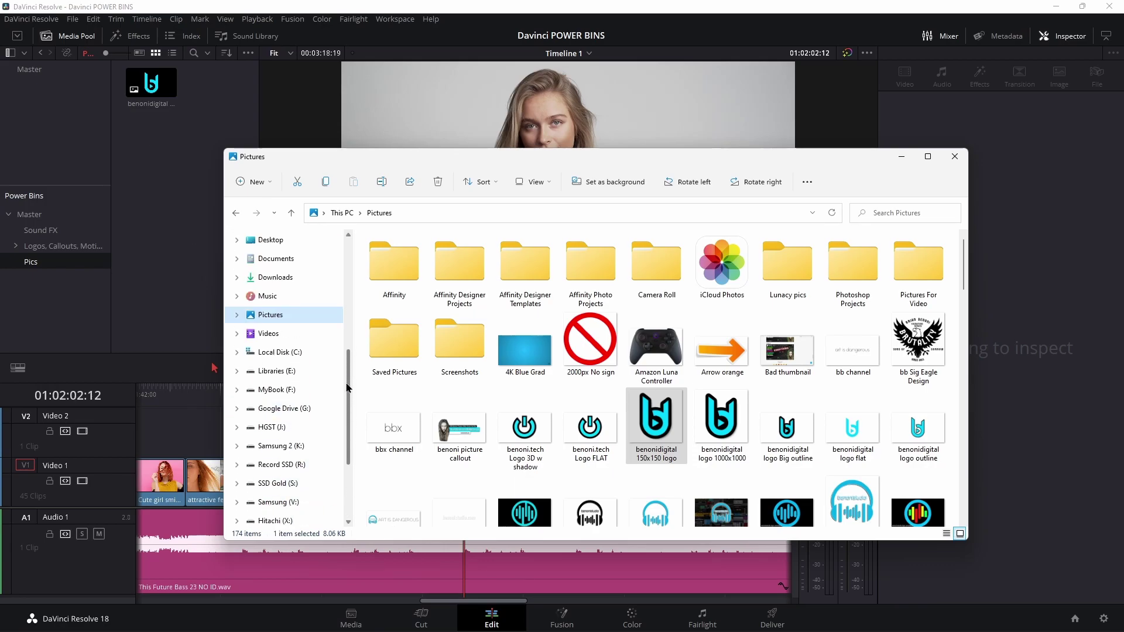
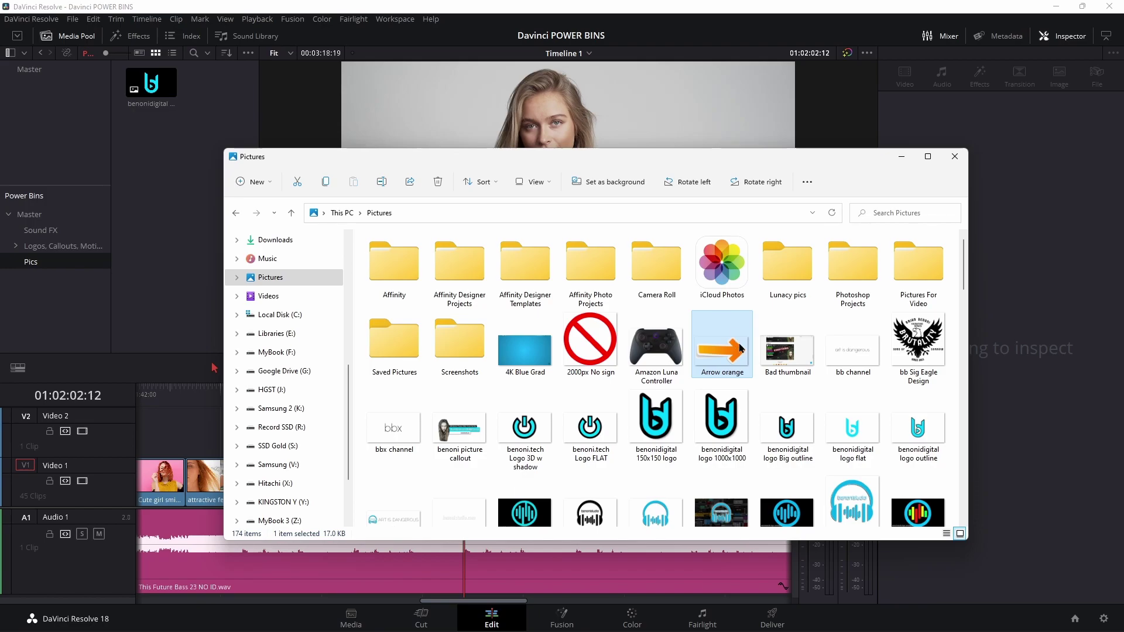
Step: Copy the Arrow orange image from Pictures and paste it into the Arrows folder on the Samsung (V:) drive
{"action": "right_click", "coordinate": [740, 348]}
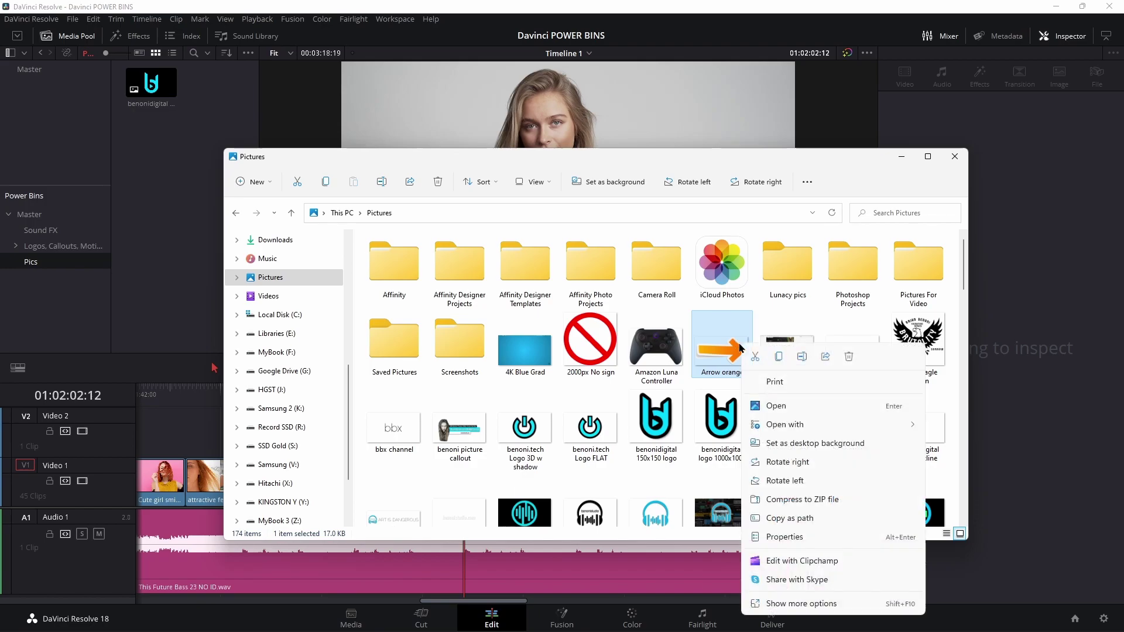
{"action": "left_click", "coordinate": [779, 356]}
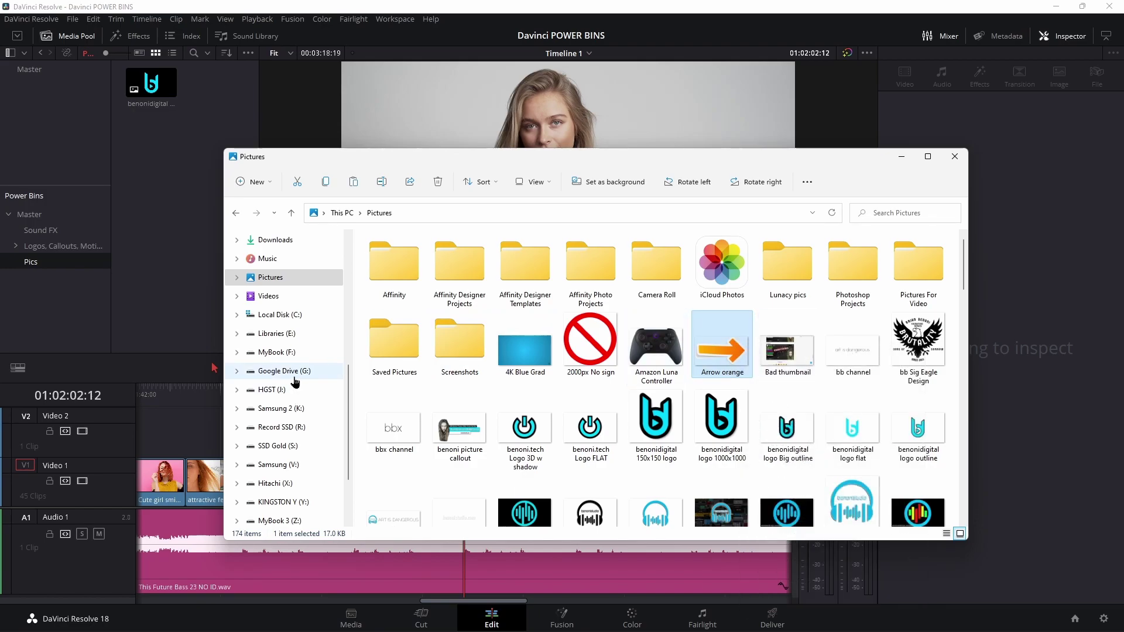
{"action": "left_click", "coordinate": [295, 466]}
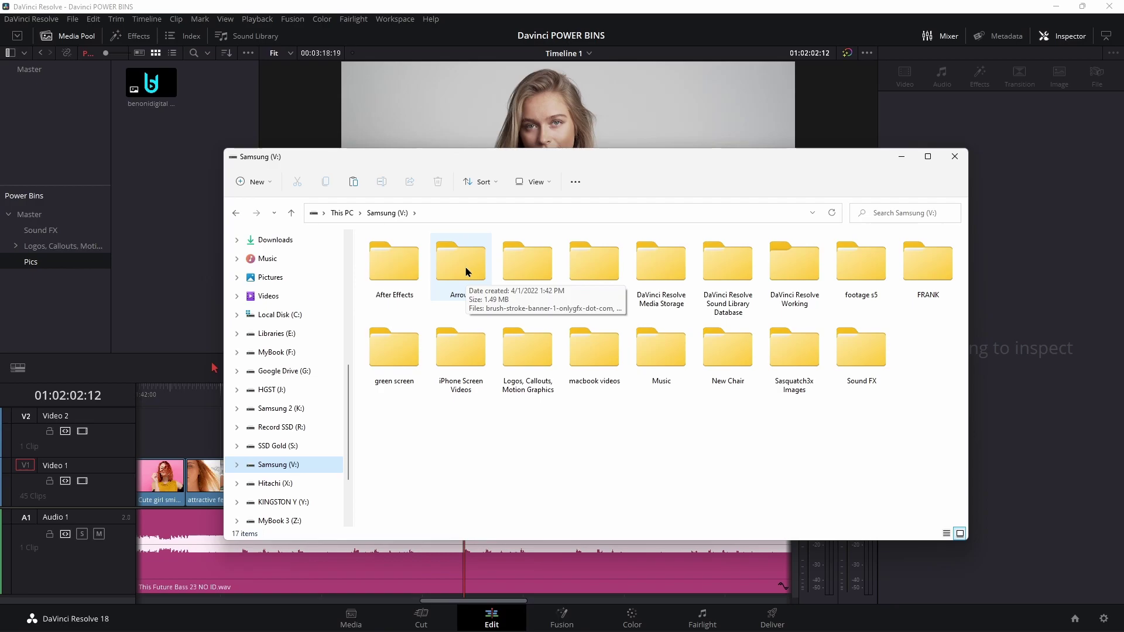
{"action": "double_click", "coordinate": [461, 264]}
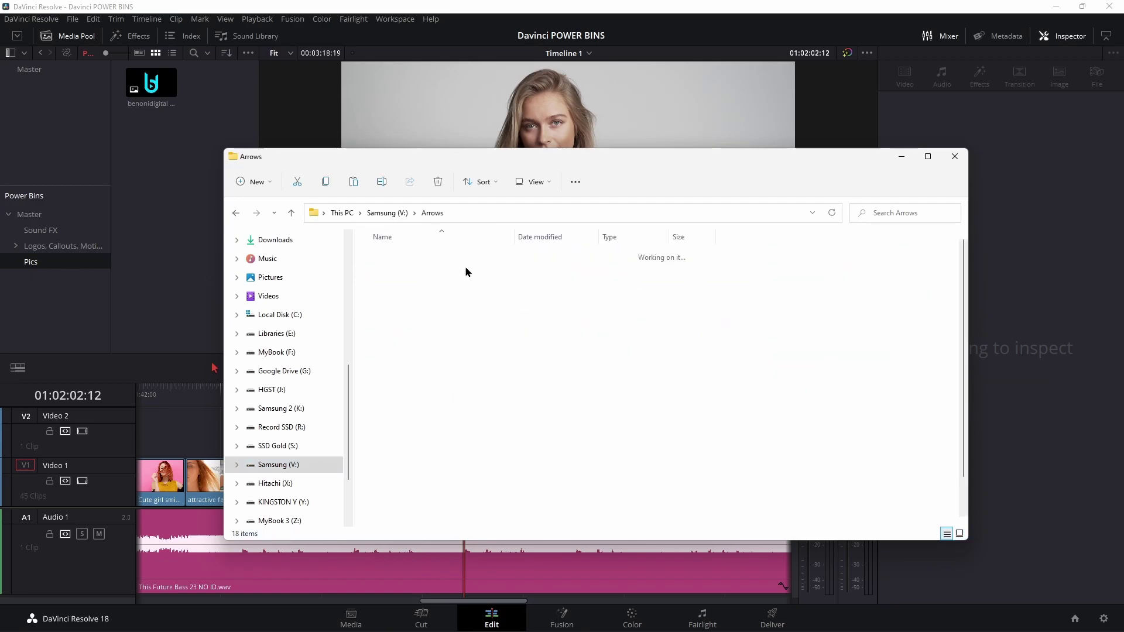
{"action": "right_click", "coordinate": [519, 441]}
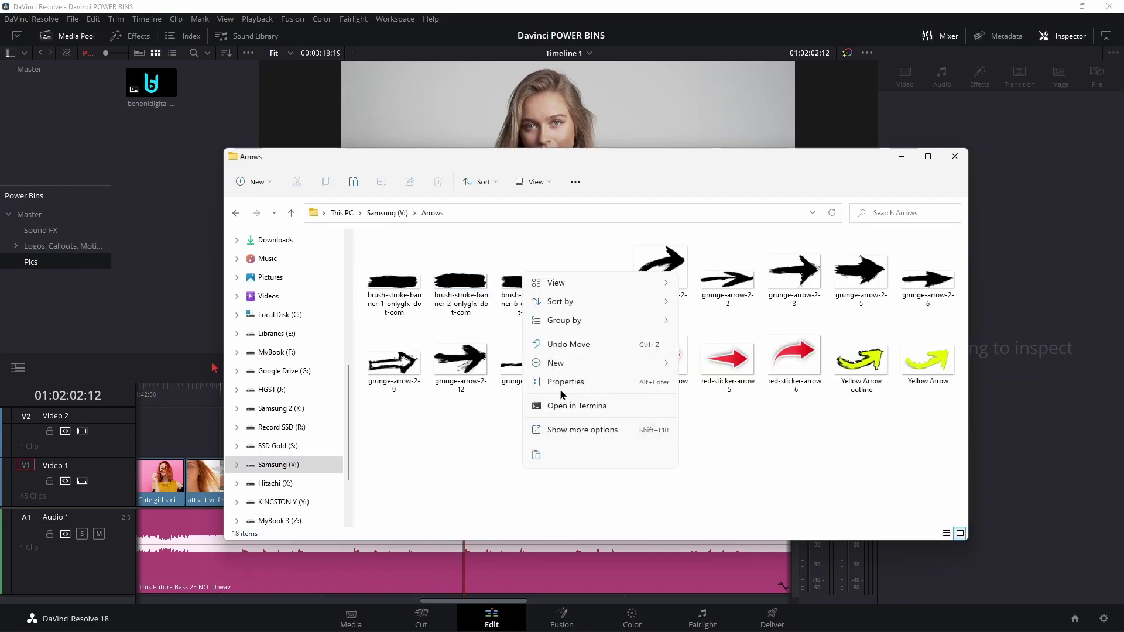
{"action": "left_click", "coordinate": [493, 481]}
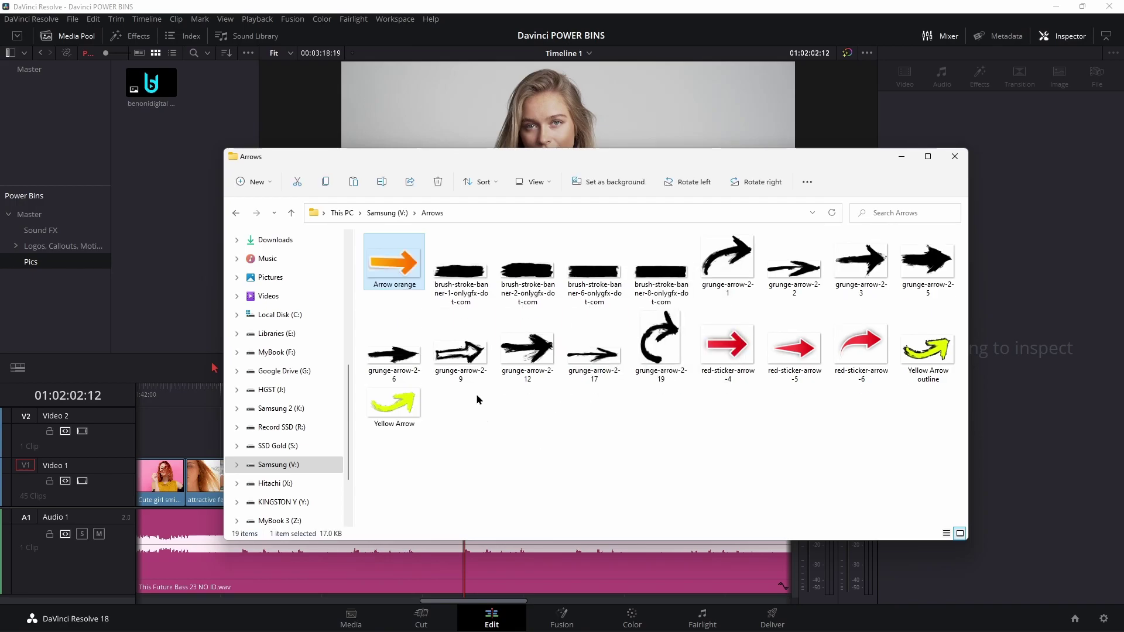
{"action": "left_click", "coordinate": [524, 479]}
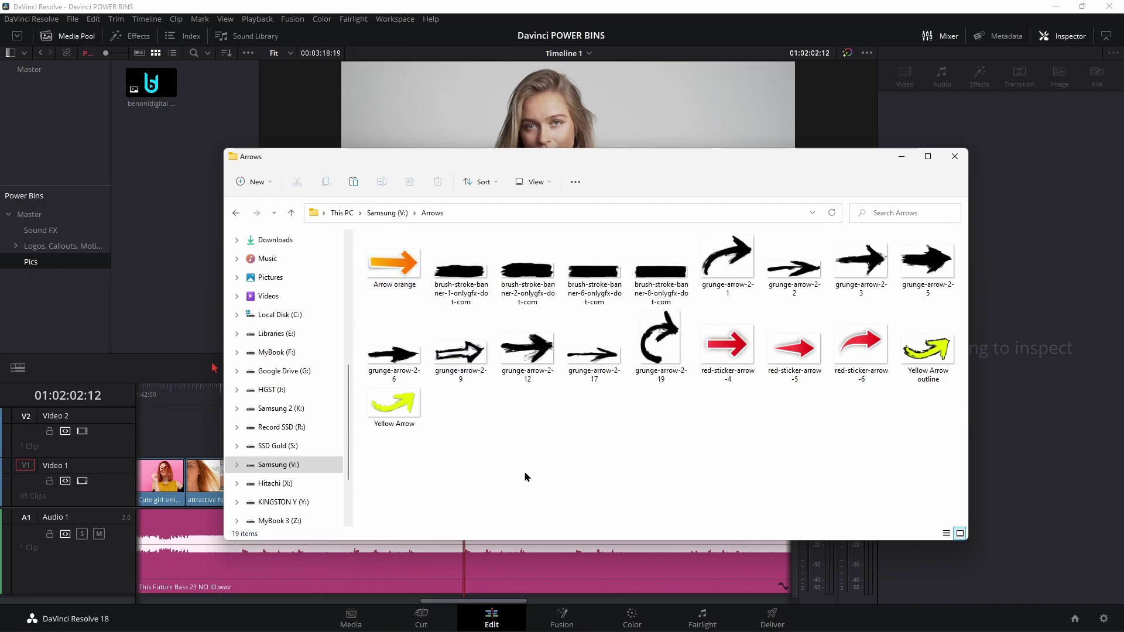
Step: Look through the Pictures folder once more and return to the folders on the Samsung (V:) drive
{"action": "left_click", "coordinate": [235, 213]}
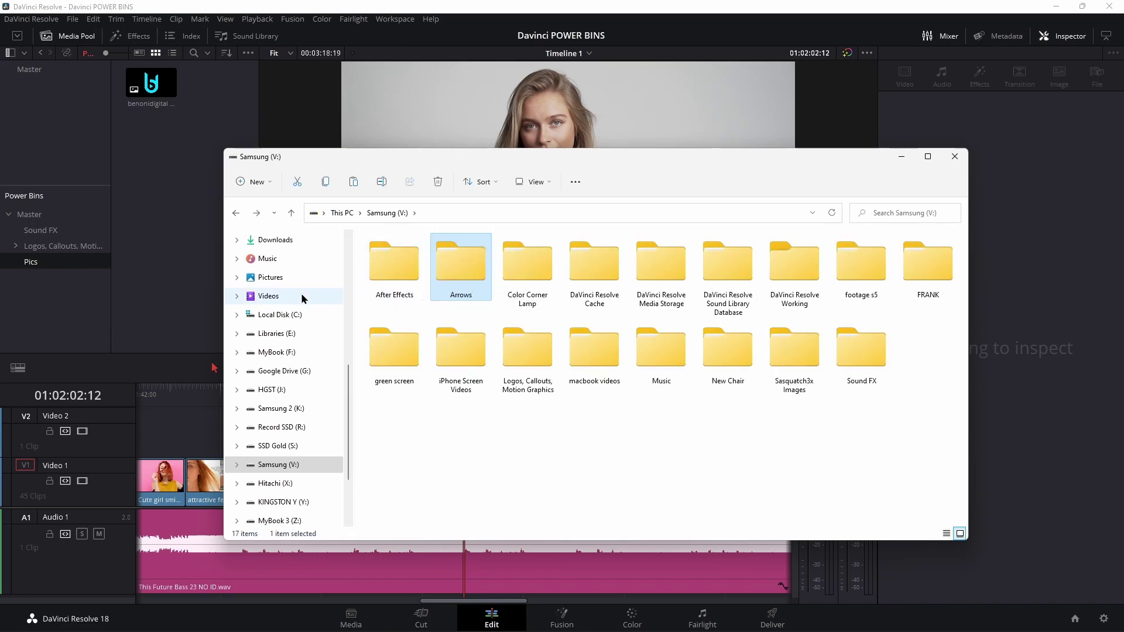
{"action": "left_click", "coordinate": [268, 278]}
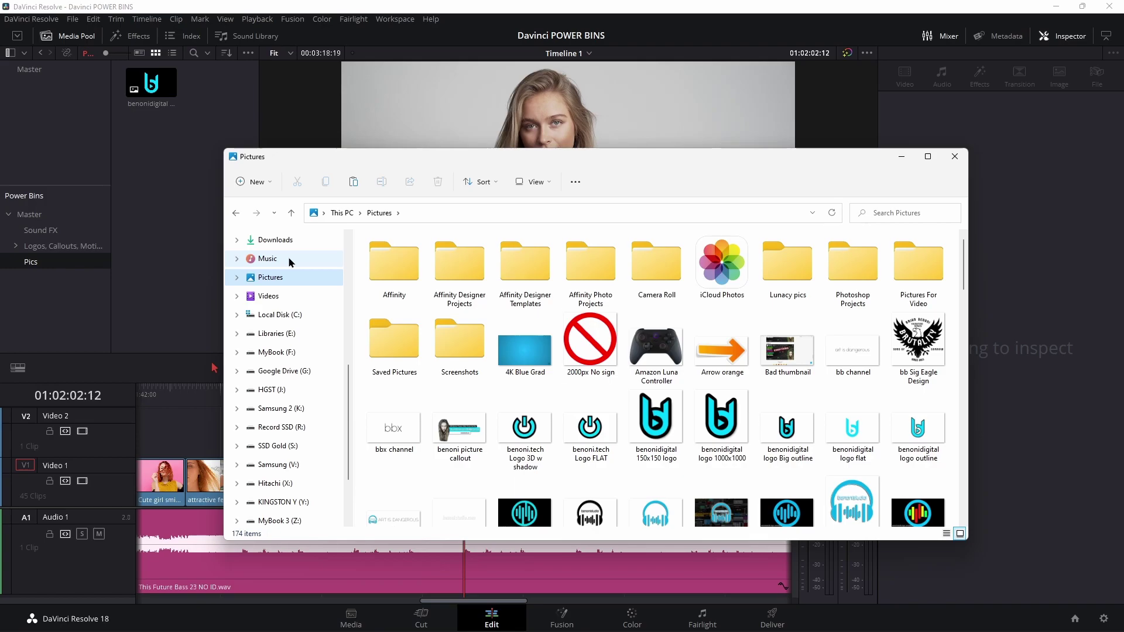
{"action": "left_click", "coordinate": [303, 463]}
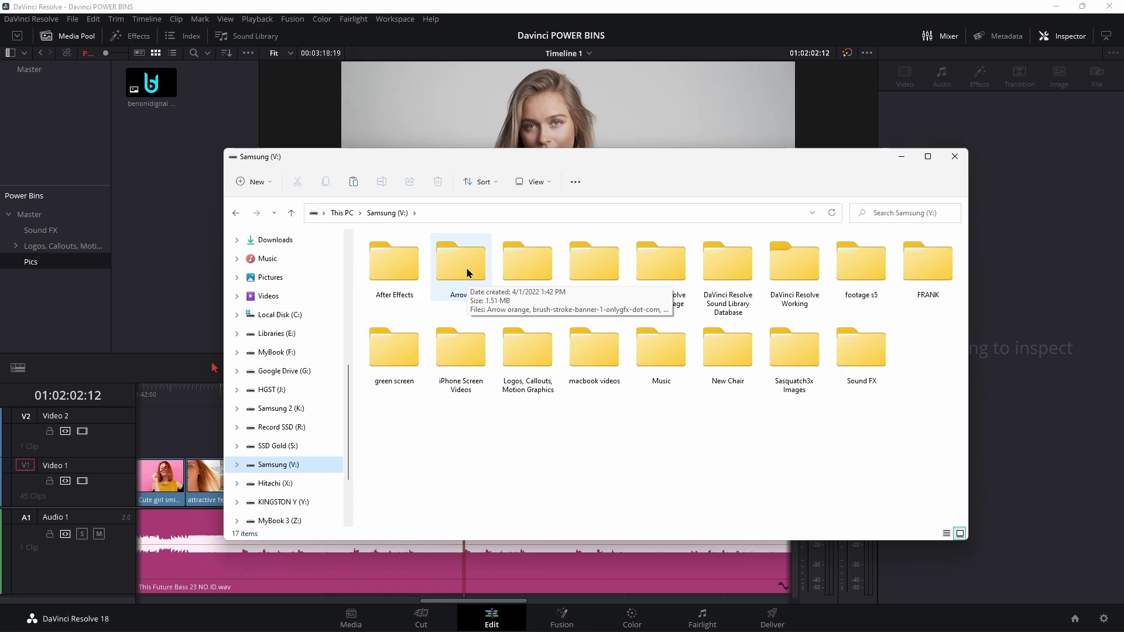
Step: Add a sub-bin inside the Pics power bin in DaVinci Resolve and remove it again
{"action": "left_click_drag", "start_coordinate": [468, 261], "coordinate": [63, 323]}
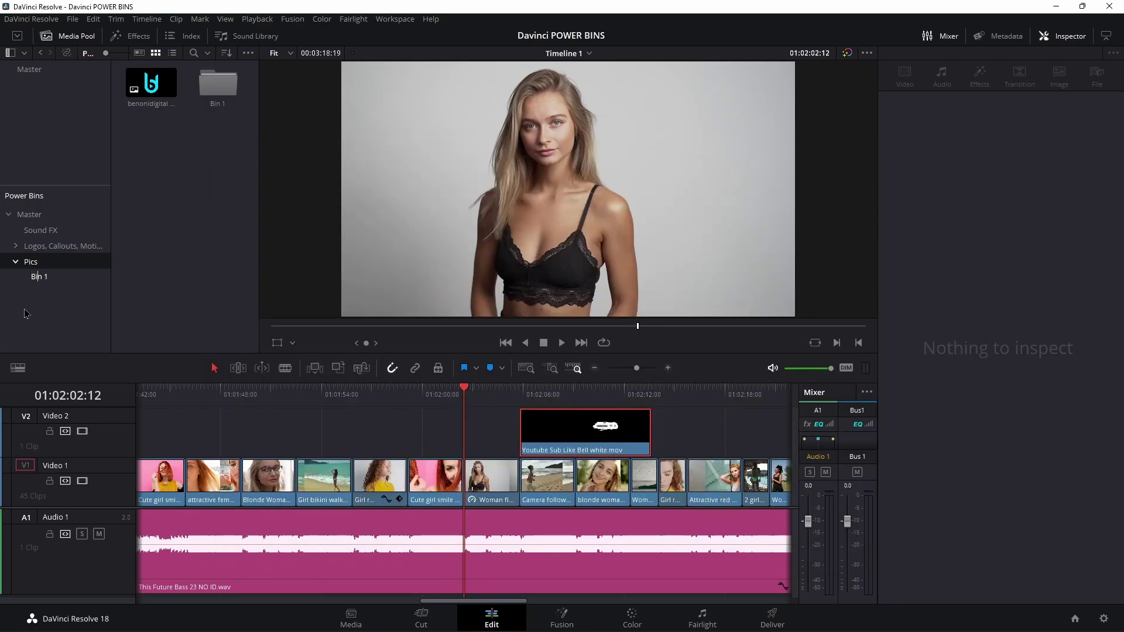
{"action": "right_click", "coordinate": [34, 285]}
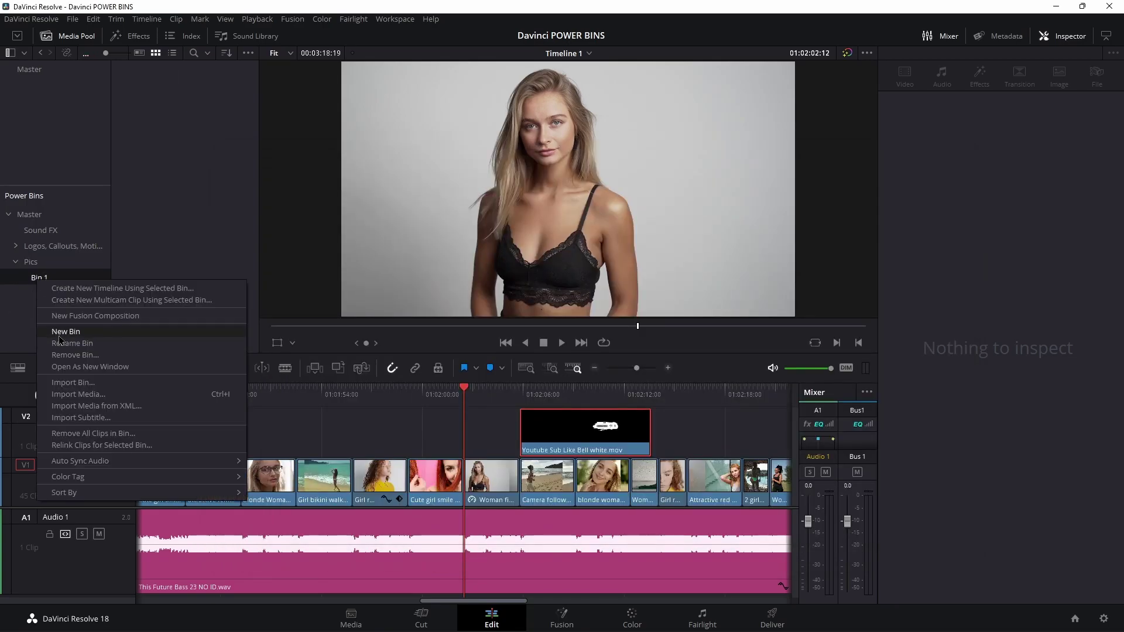
{"action": "left_click", "coordinate": [73, 356]}
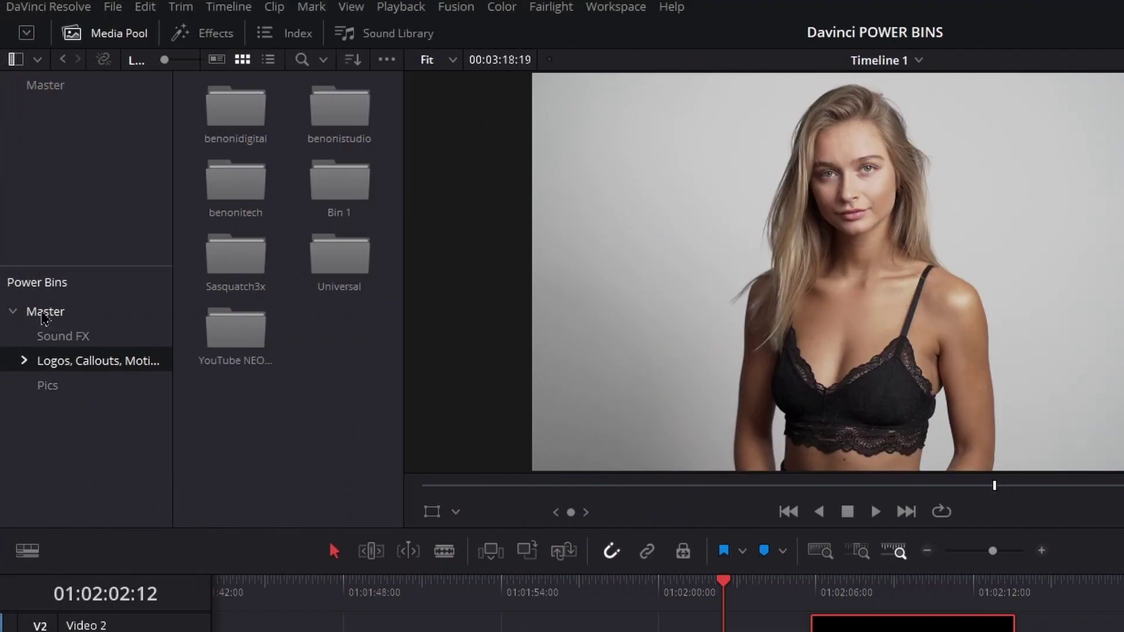
{"action": "left_click", "coordinate": [44, 317]}
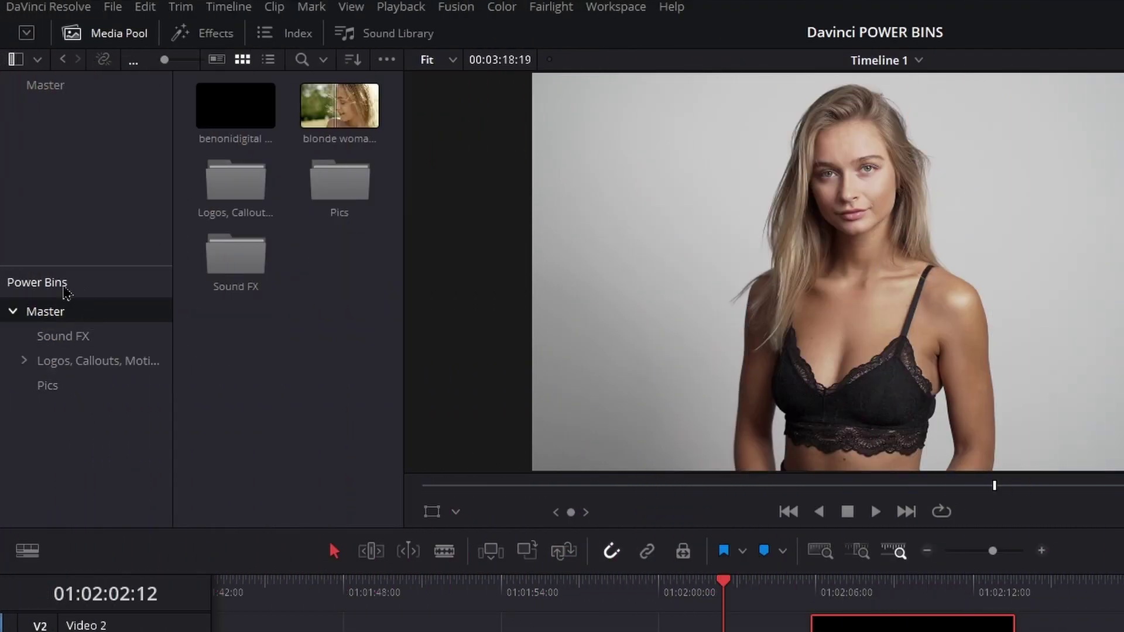
{"action": "right_click", "coordinate": [103, 322]}
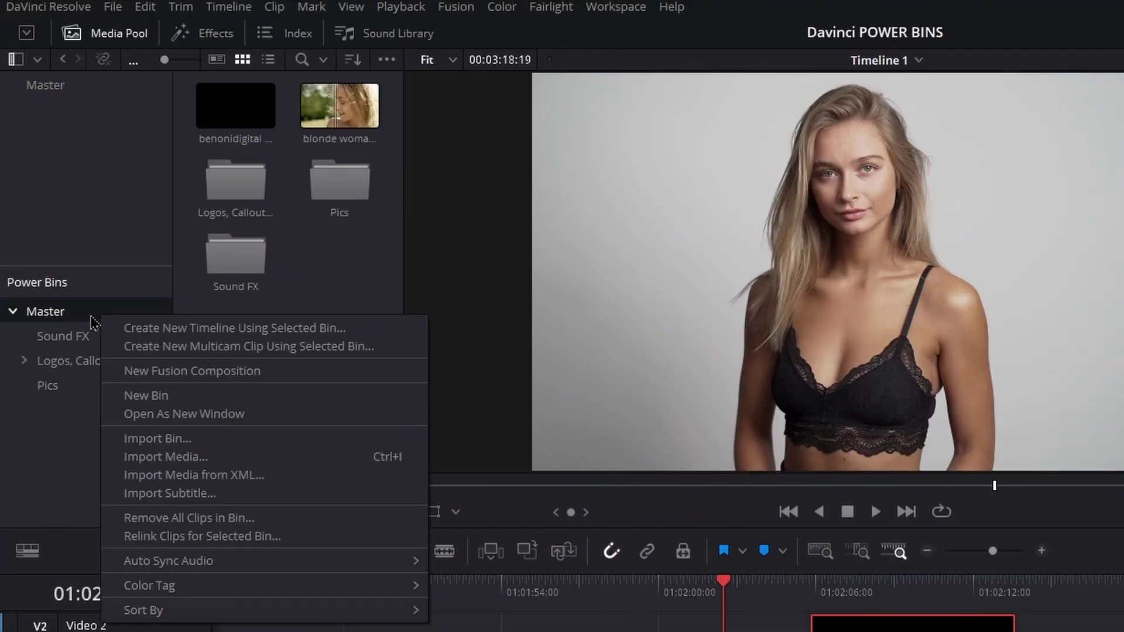
{"action": "left_click", "coordinate": [62, 470]}
Step: Add a sub-bin named Horses inside the Pics power bin and collapse Pics
{"action": "left_click", "coordinate": [57, 395]}
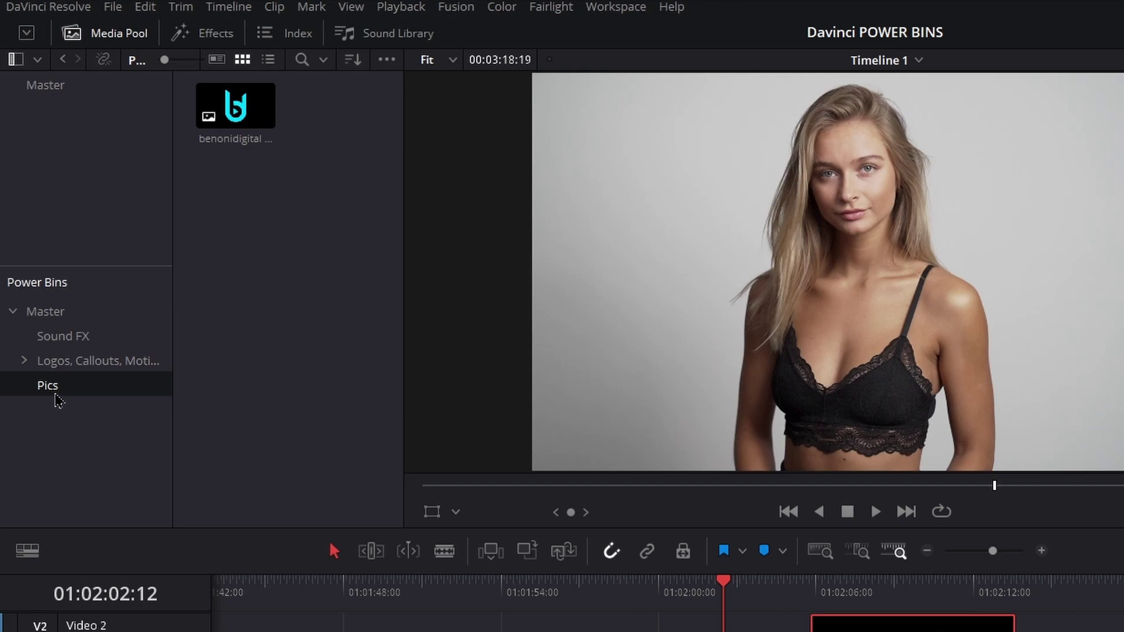
{"action": "right_click", "coordinate": [58, 402]}
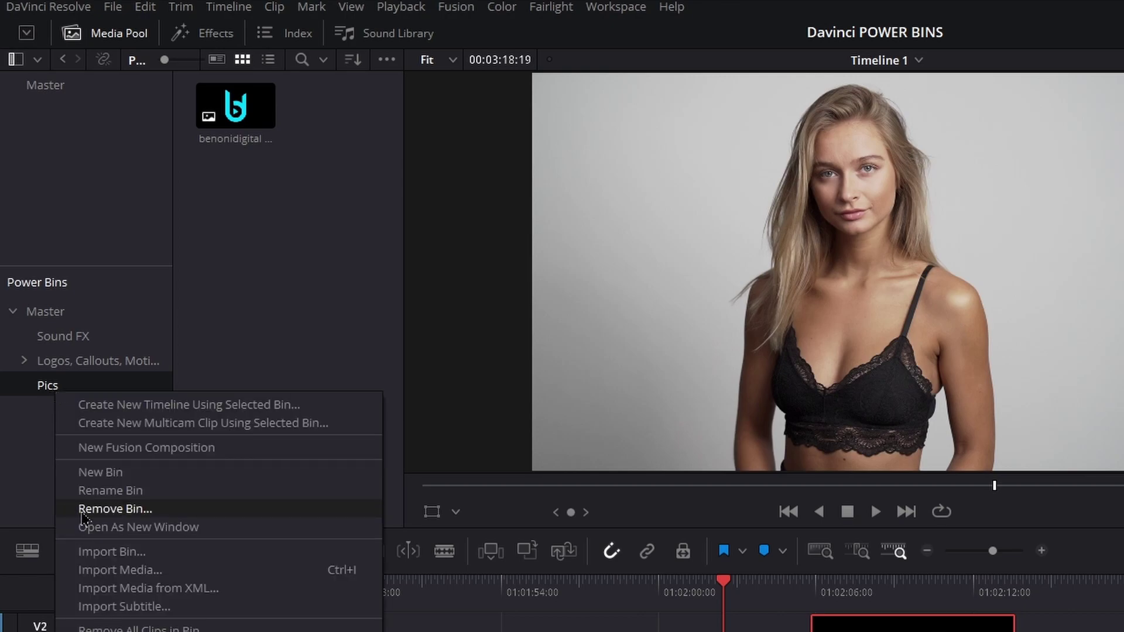
{"action": "left_click", "coordinate": [99, 473]}
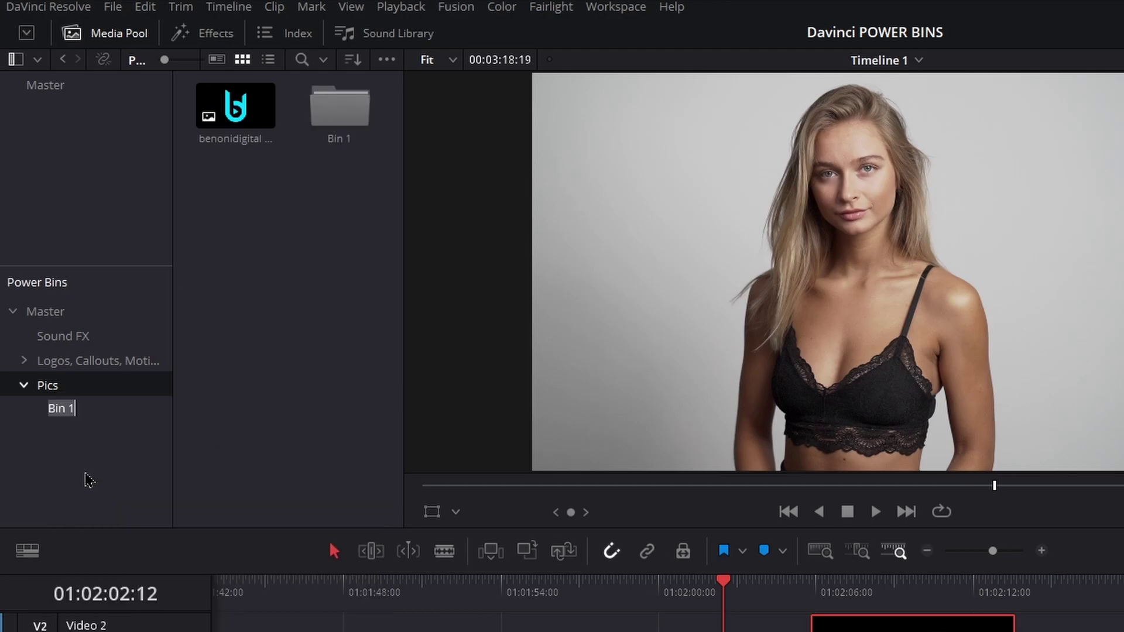
{"action": "type", "text": "Horses"}
{"action": "key", "text": "Return"}
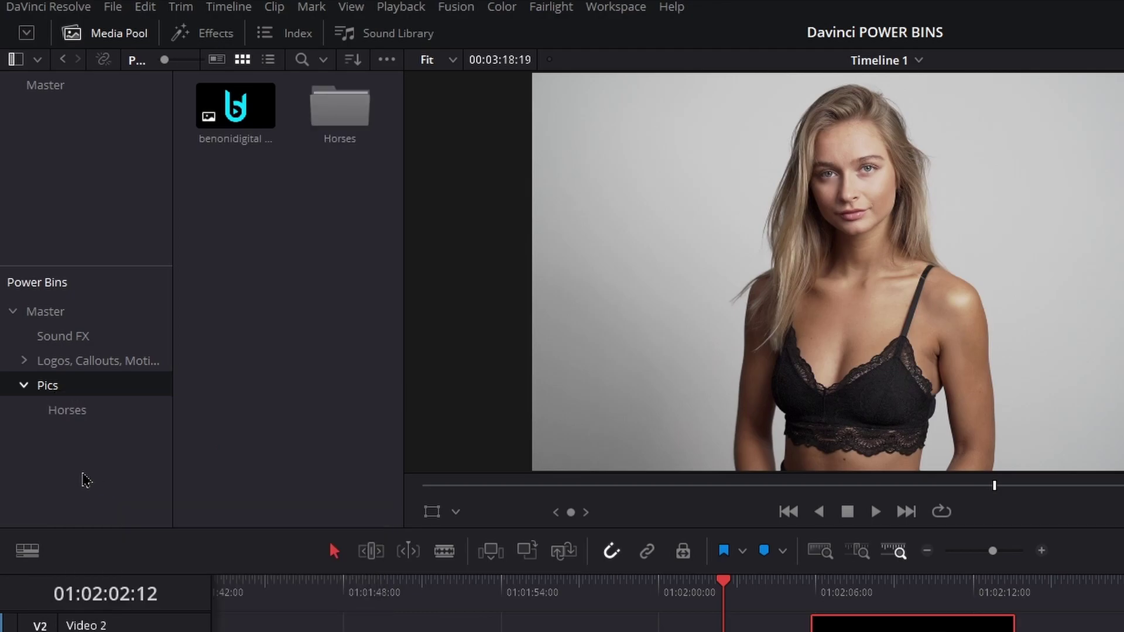
{"action": "left_click", "coordinate": [24, 386]}
{"action": "left_click", "coordinate": [24, 386]}
Step: Add a bin named Arrows under the Master power bin and open it
{"action": "right_click", "coordinate": [55, 318]}
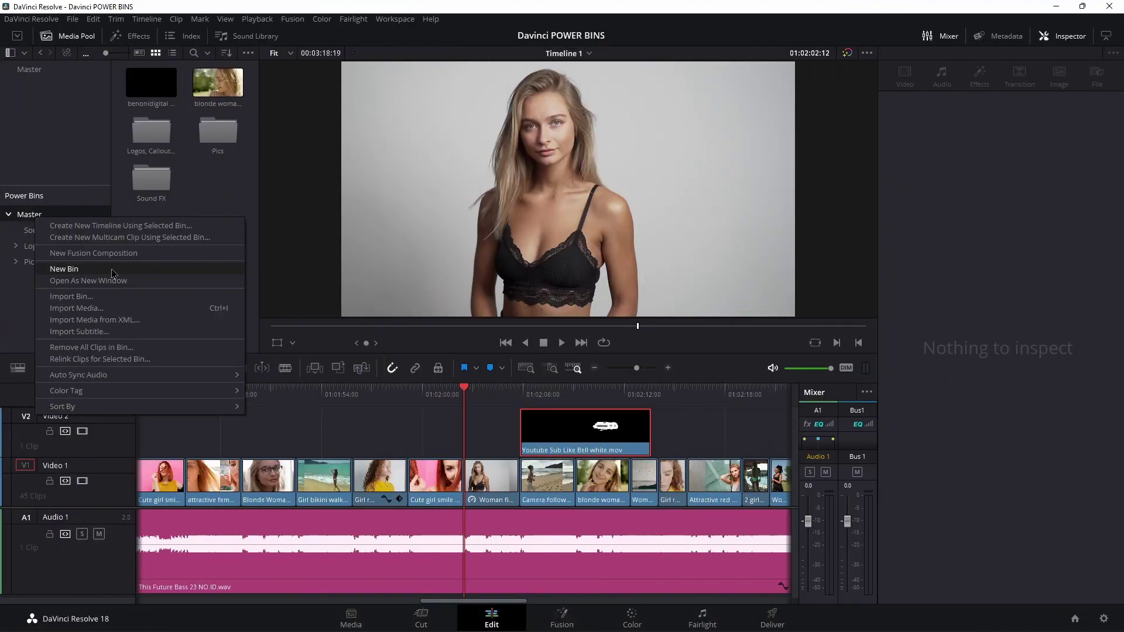
{"action": "left_click", "coordinate": [175, 396]}
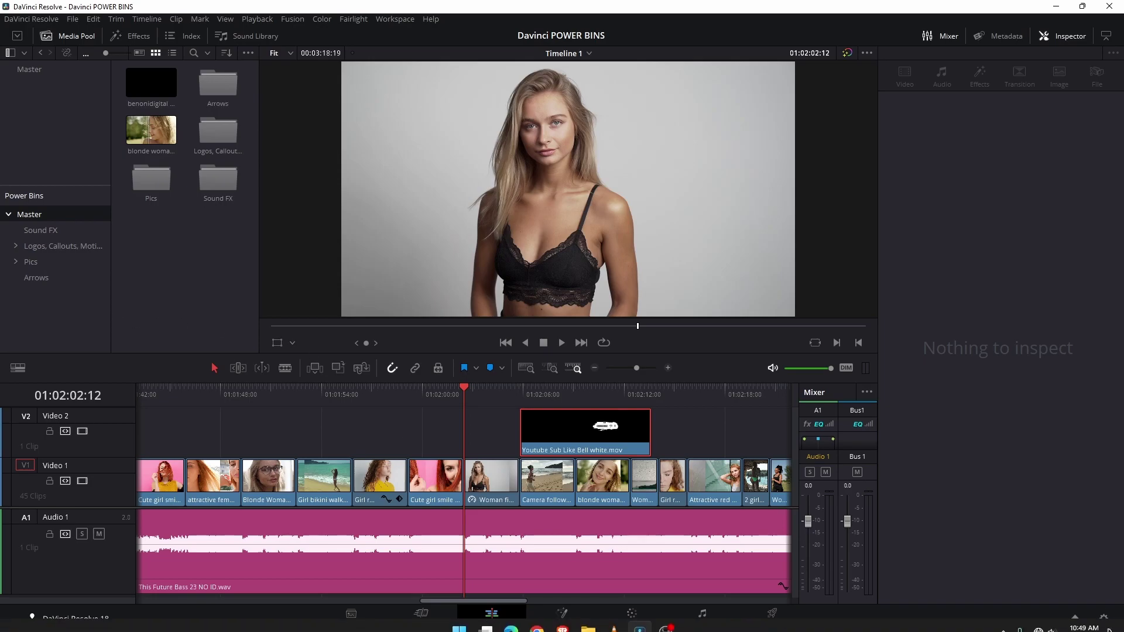
{"action": "left_click", "coordinate": [588, 619]}
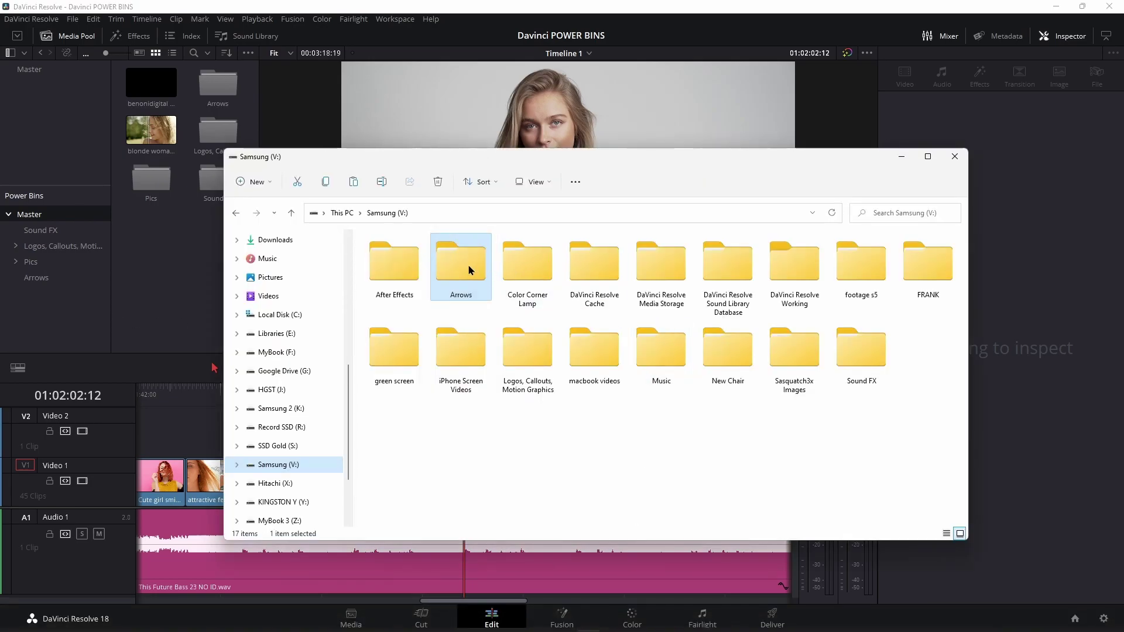
{"action": "left_click", "coordinate": [29, 279]}
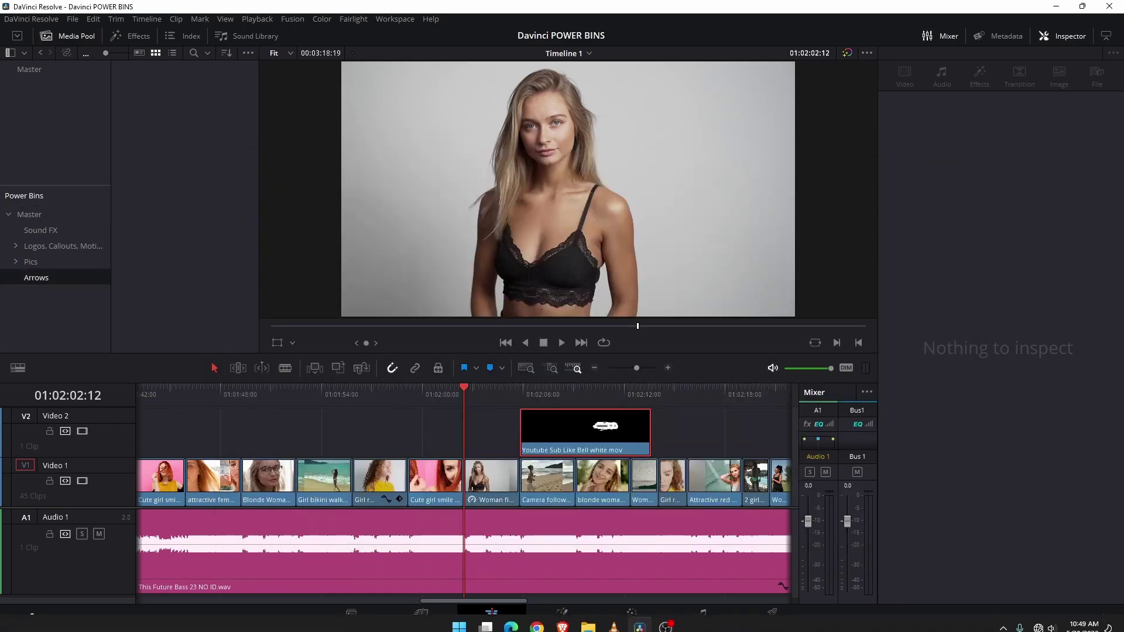
Step: Import all images except the four brush-stroke banners from the Arrows folder on Samsung (V:) in File Explorer into the Arrows power bin
{"action": "left_click", "coordinate": [588, 619]}
{"action": "double_click", "coordinate": [466, 276]}
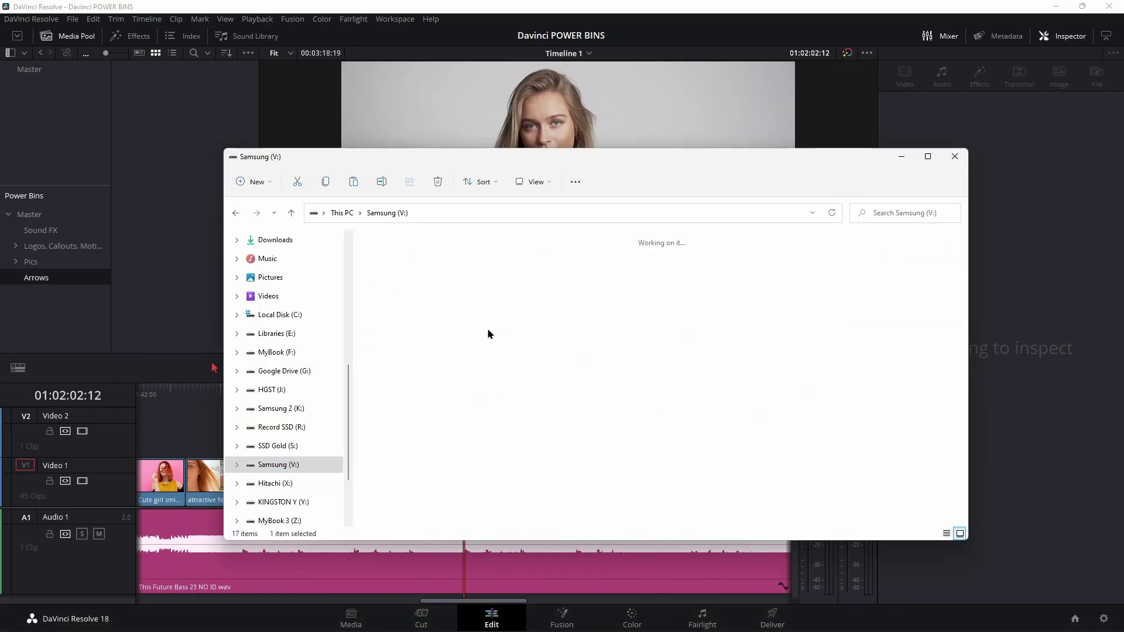
{"action": "left_click_drag", "start_coordinate": [438, 278], "coordinate": [686, 476]}
{"action": "left_click", "coordinate": [686, 476]}
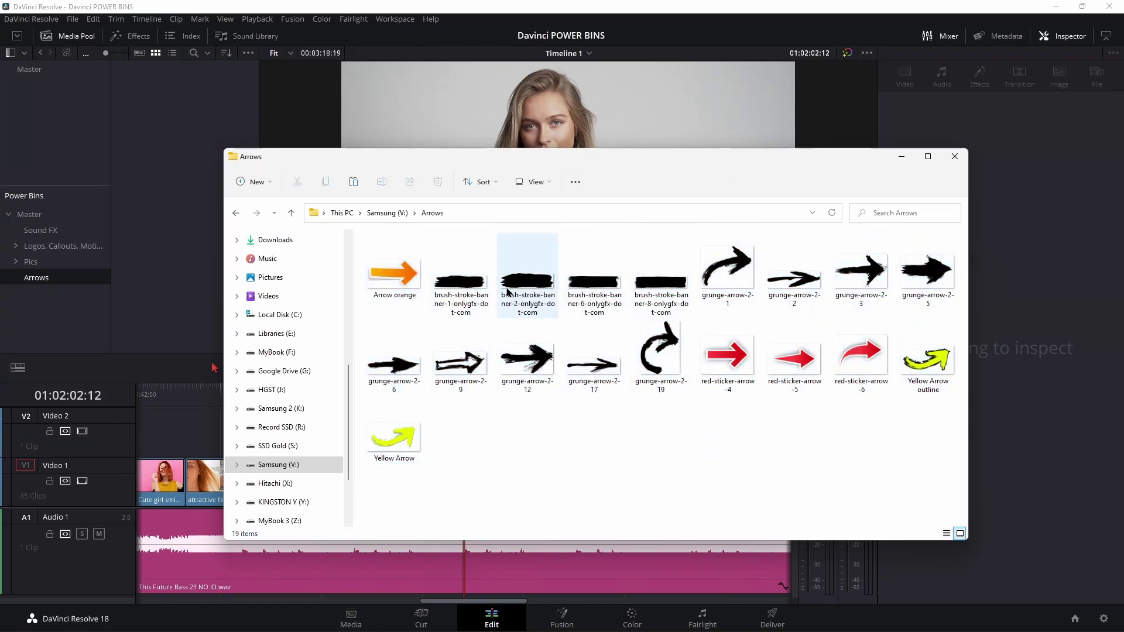
{"action": "left_click", "coordinate": [393, 271]}
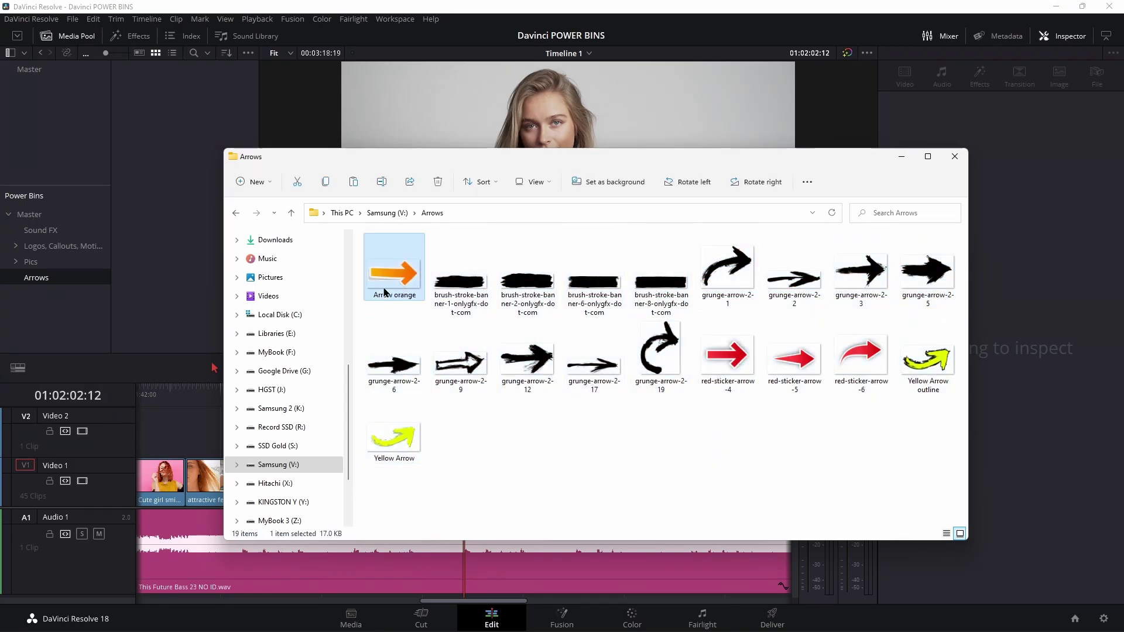
{"action": "left_click", "coordinate": [394, 454], "text": "shift"}
{"action": "left_click", "coordinate": [461, 281], "text": "ctrl"}
{"action": "left_click", "coordinate": [527, 281], "text": "ctrl"}
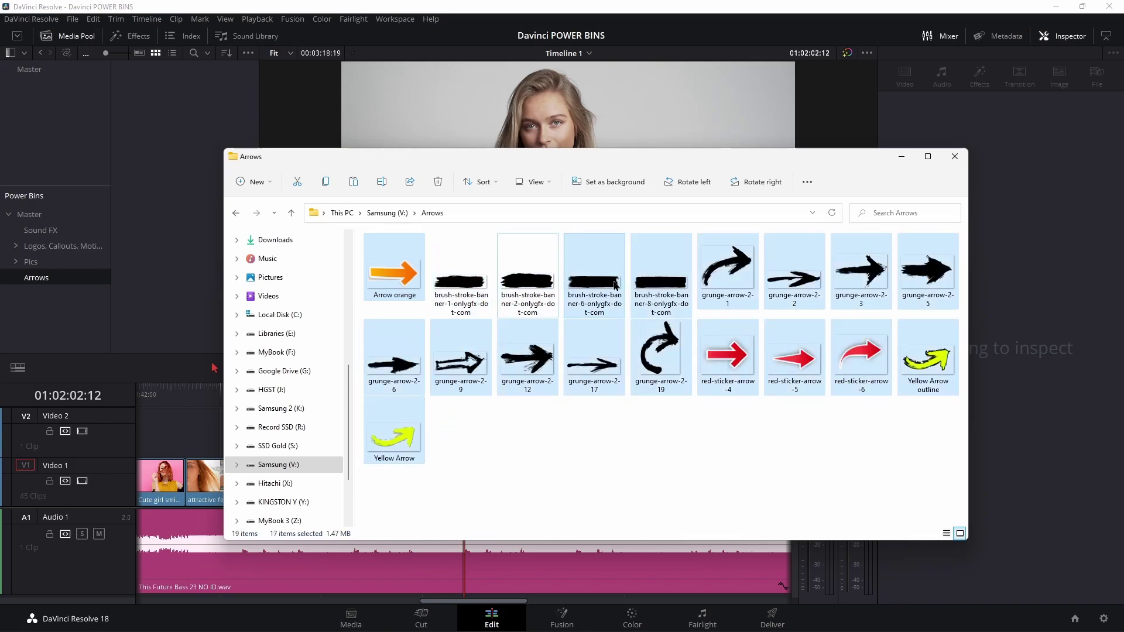
{"action": "left_click", "coordinate": [594, 281], "text": "ctrl"}
{"action": "left_click", "coordinate": [672, 310], "text": "ctrl"}
{"action": "mouse_move", "coordinate": [381, 272]}
{"action": "left_mouse_down"}
{"action": "mouse_move", "coordinate": [181, 139]}
{"action": "mouse_move", "coordinate": [158, 161]}
{"action": "left_mouse_up"}
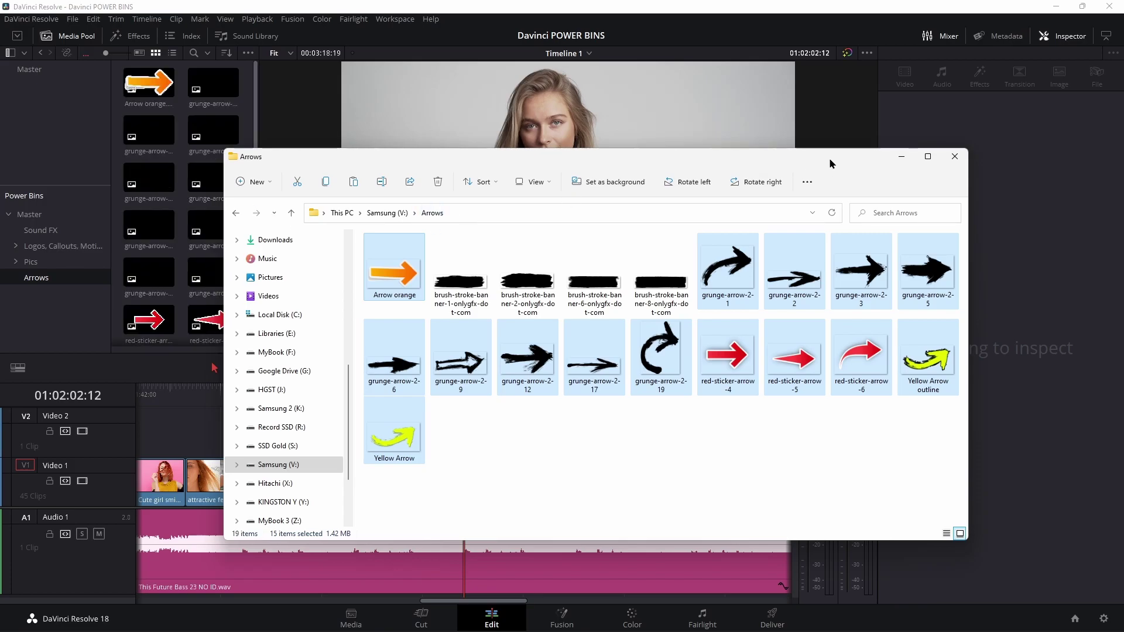
{"action": "left_click", "coordinate": [900, 158]}
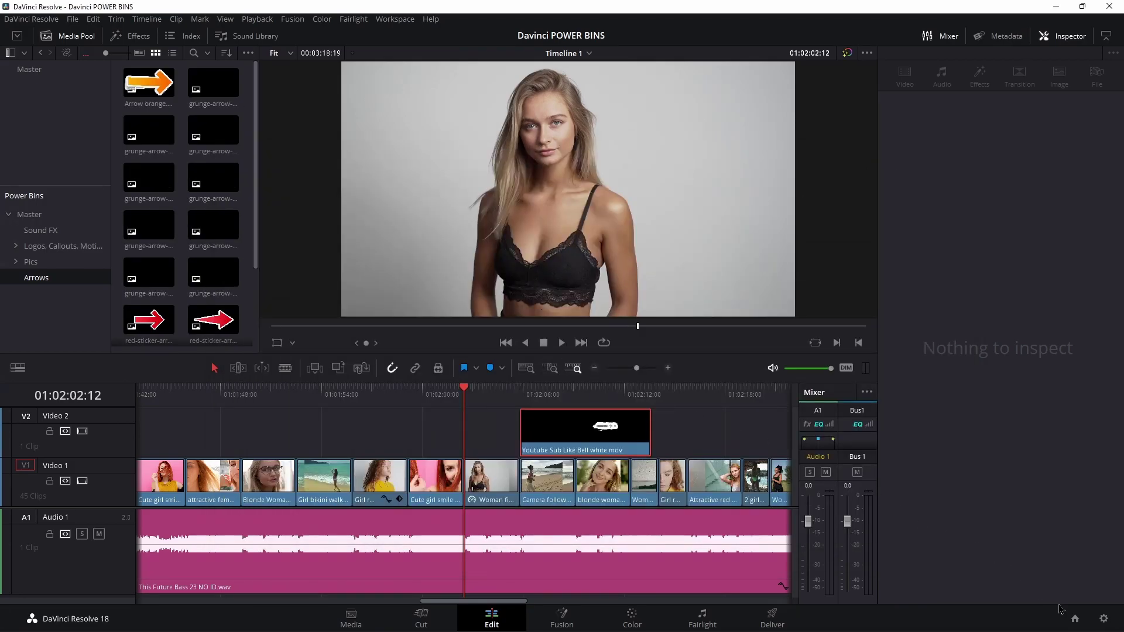
Step: Open the Logitech Keyboard Mouse project, place the P1070381.MP4 clip on the empty timeline and set the playhead to 01:01:06:05
{"action": "left_click", "coordinate": [1072, 619]}
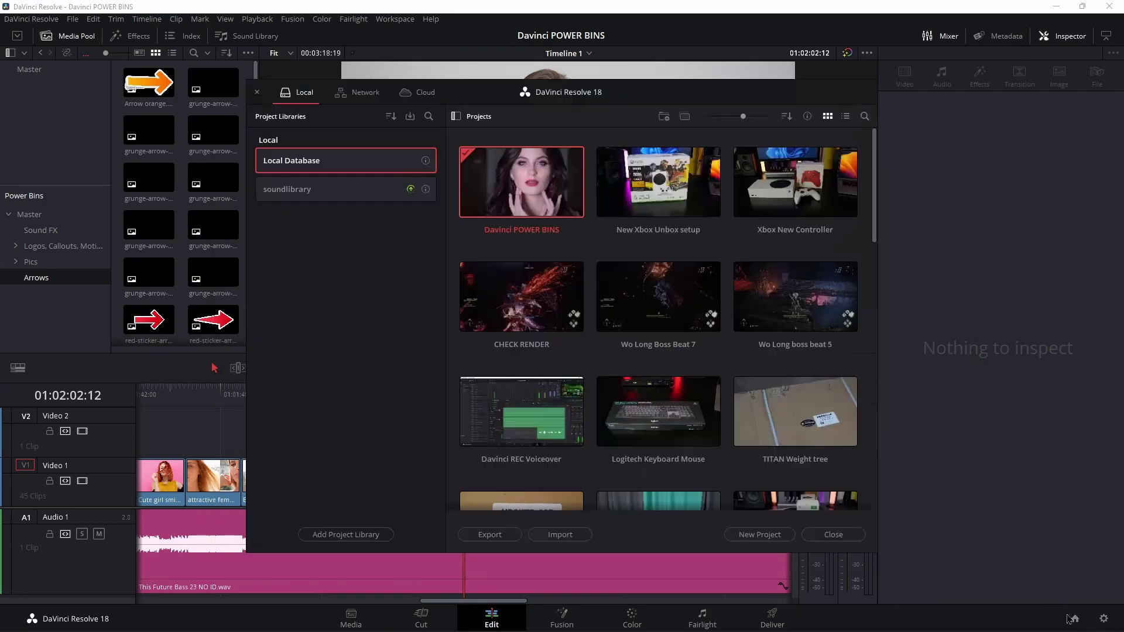
{"action": "double_click", "coordinate": [675, 409]}
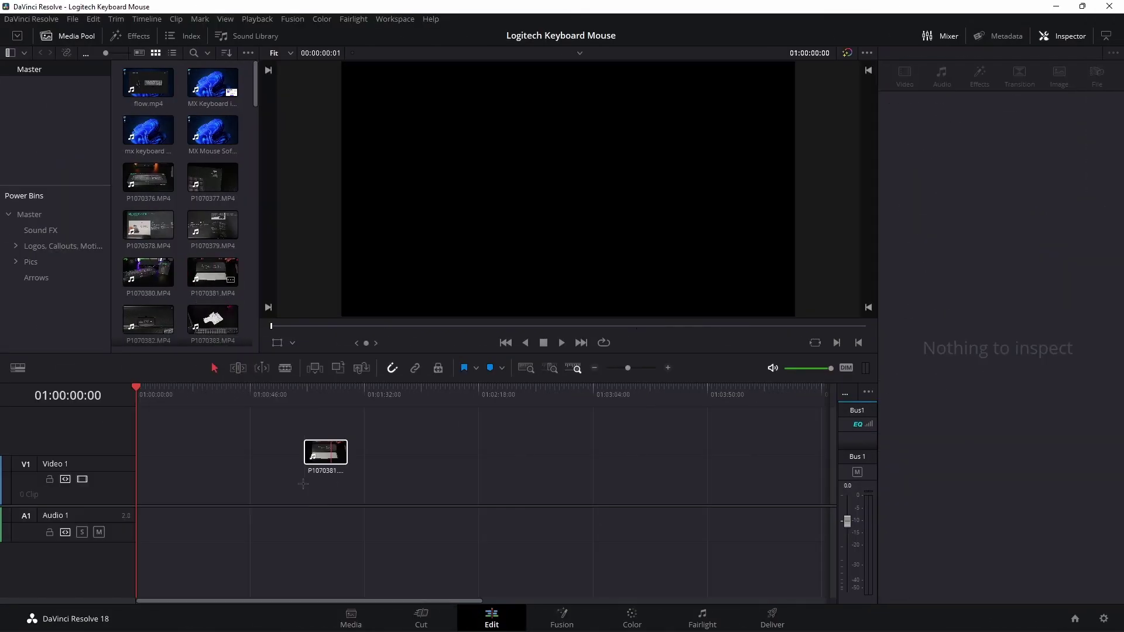
{"action": "left_click_drag", "start_coordinate": [303, 484], "coordinate": [290, 477]}
{"action": "mouse_move", "coordinate": [304, 390]}
{"action": "left_mouse_down"}
{"action": "mouse_move", "coordinate": [314, 389]}
{"action": "mouse_move", "coordinate": [300, 391]}
{"action": "left_mouse_up"}
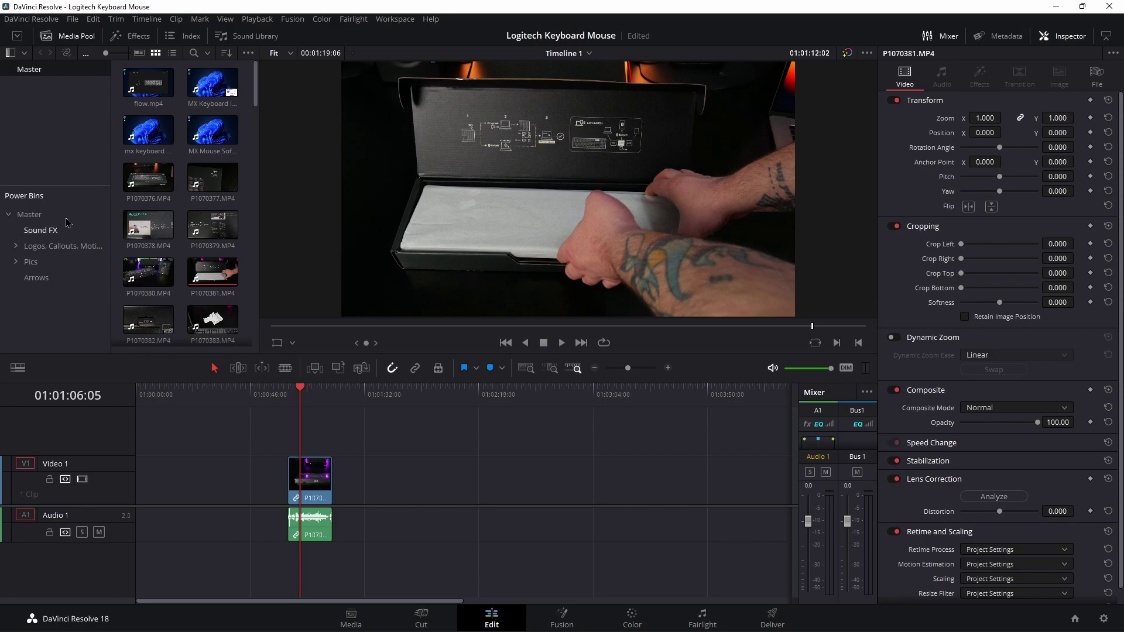
Step: Place the red-sticker-arrow-5 image from the Arrows power bin on Video 2 above the clip, starting at the playhead
{"action": "left_click", "coordinate": [37, 278]}
{"action": "scroll", "coordinate": [148, 93], "scroll_direction": "down", "scroll_amount": 3}
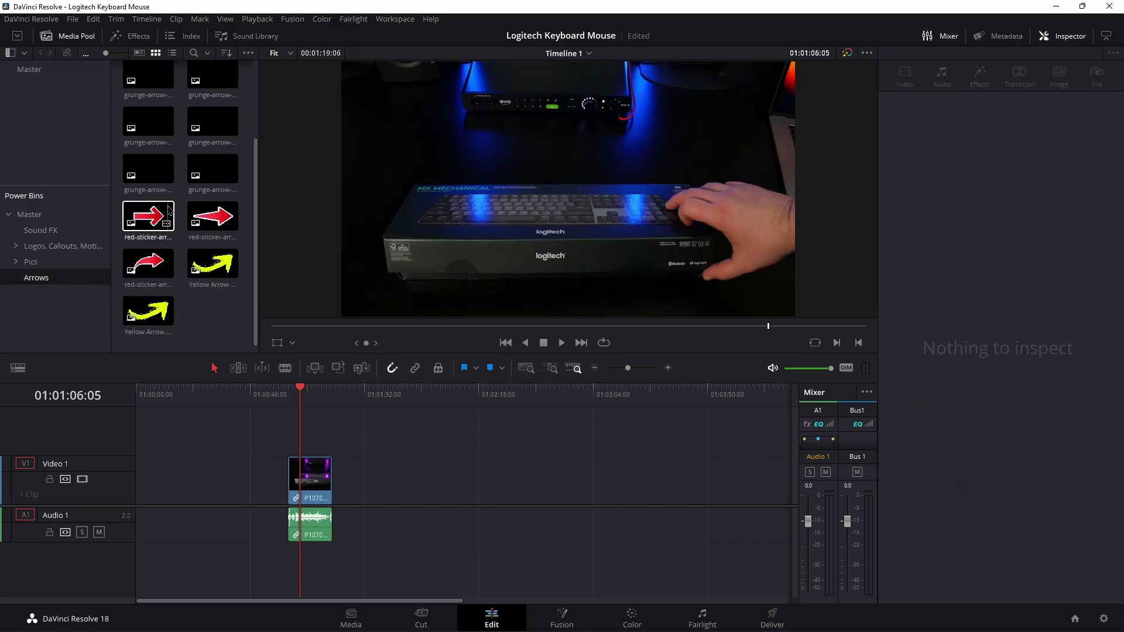
{"action": "left_click", "coordinate": [588, 619]}
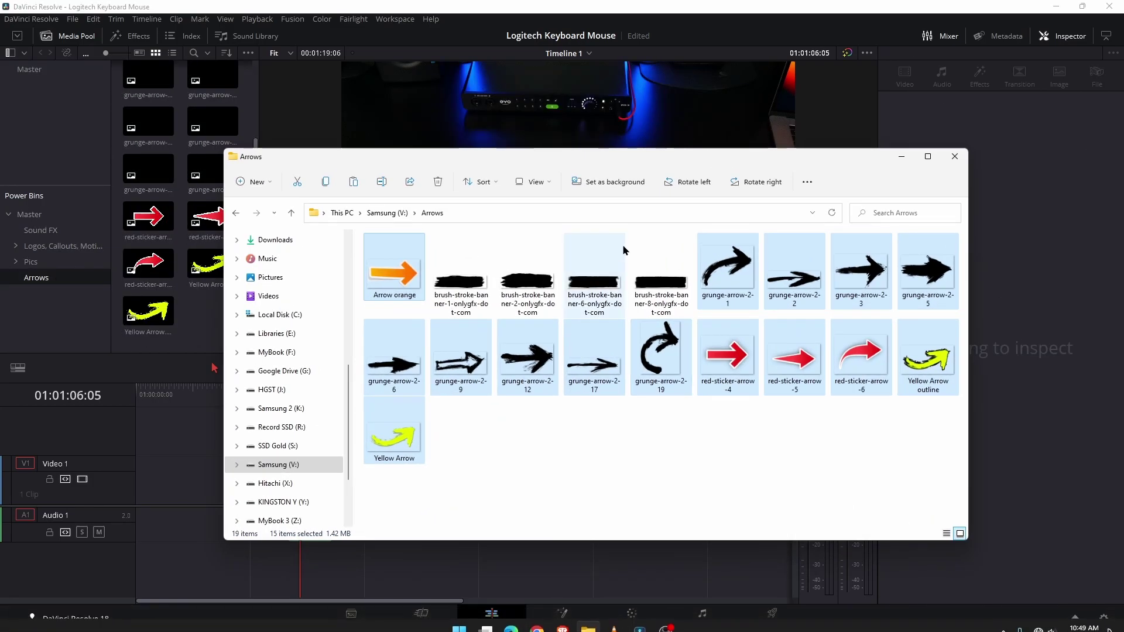
{"action": "left_click", "coordinate": [236, 212]}
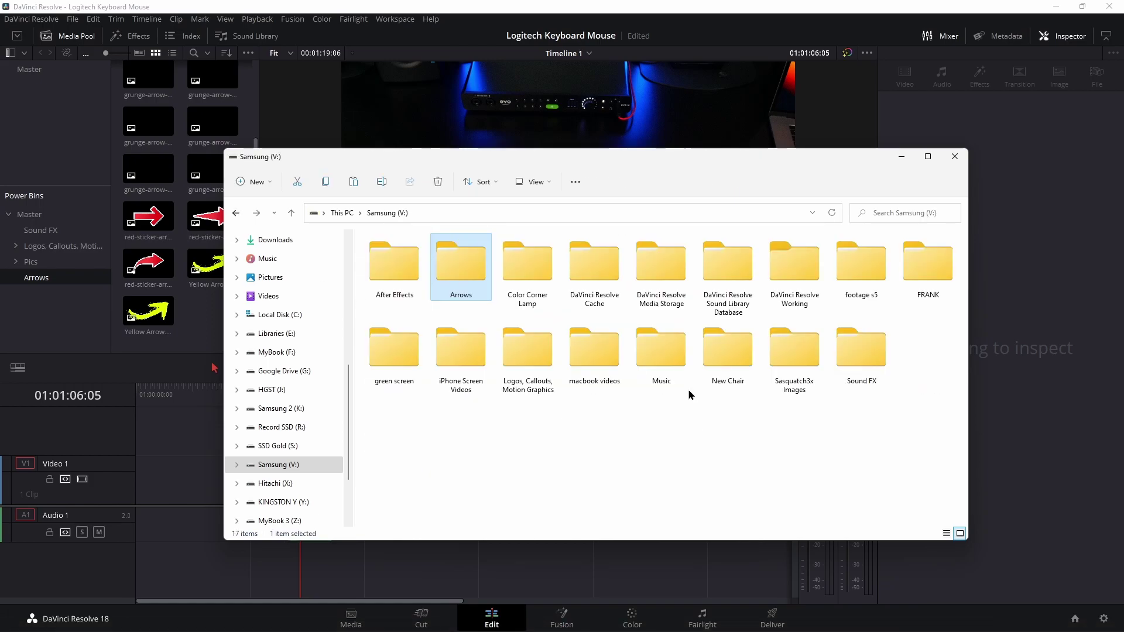
{"action": "left_click", "coordinate": [902, 156]}
{"action": "left_click_drag", "start_coordinate": [212, 217], "coordinate": [304, 400]}
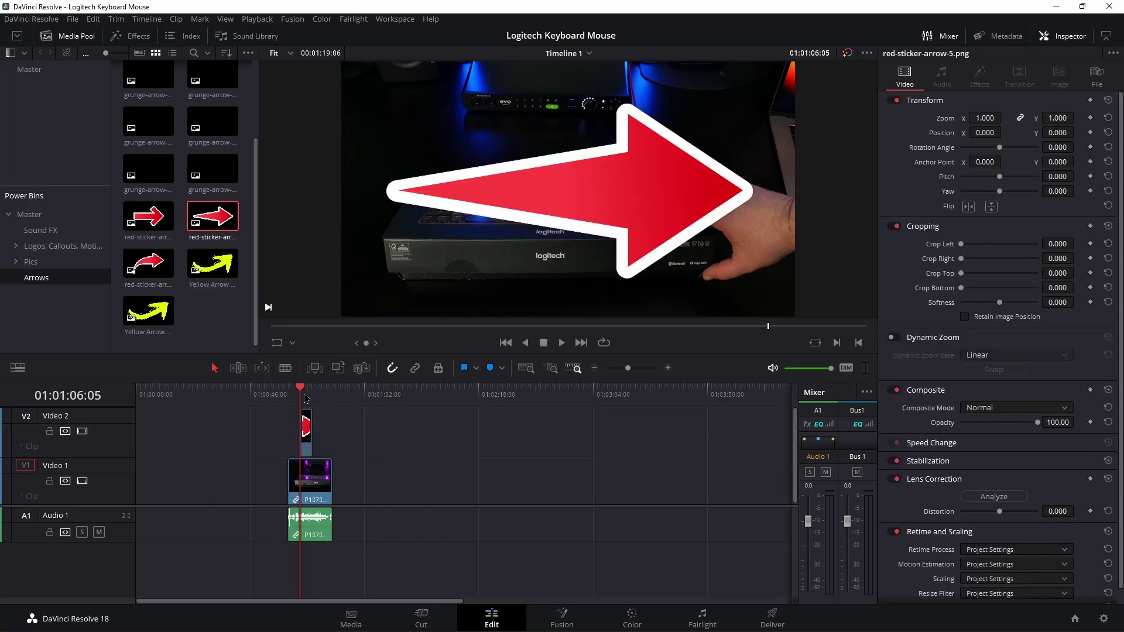
Step: Set the red arrow's zoom to 0.420, rotation angle to -24.500 and X position to -122.000
{"action": "left_click", "coordinate": [668, 368]}
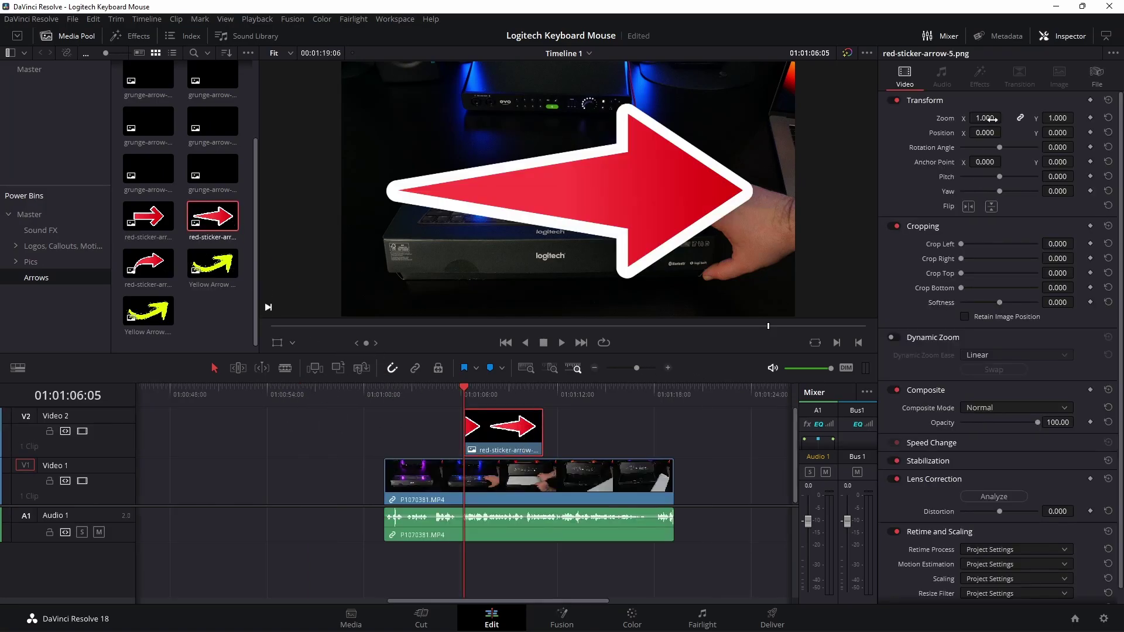
{"action": "left_click_drag", "start_coordinate": [990, 112], "coordinate": [996, 115]}
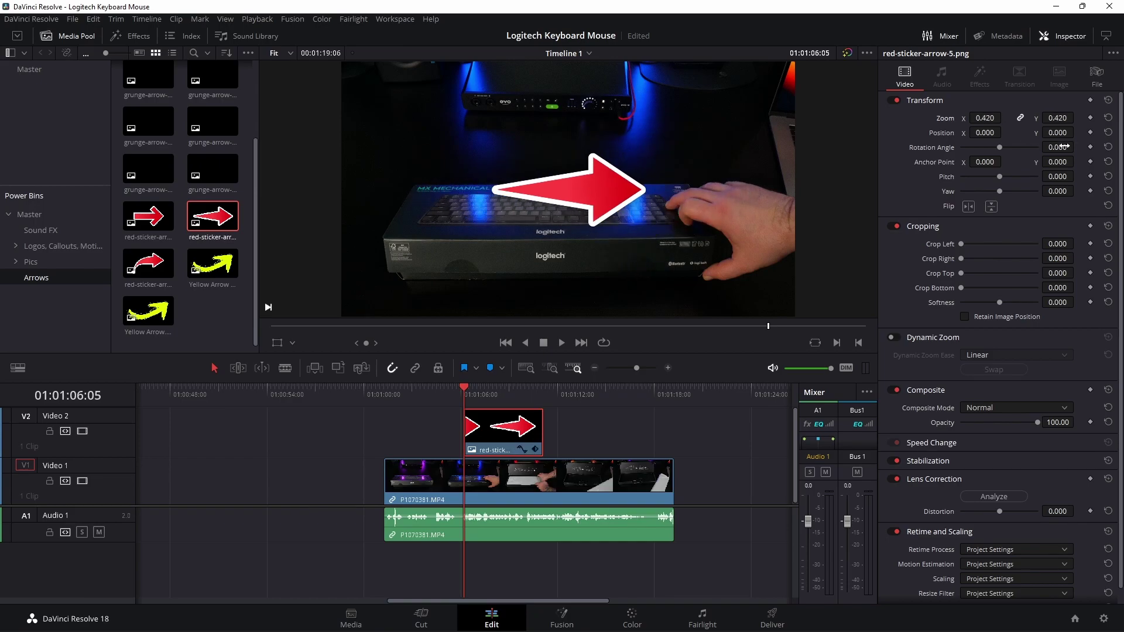
{"action": "left_click_drag", "start_coordinate": [1064, 146], "coordinate": [1054, 145]}
{"action": "left_click_drag", "start_coordinate": [985, 132], "coordinate": [746, 221]}
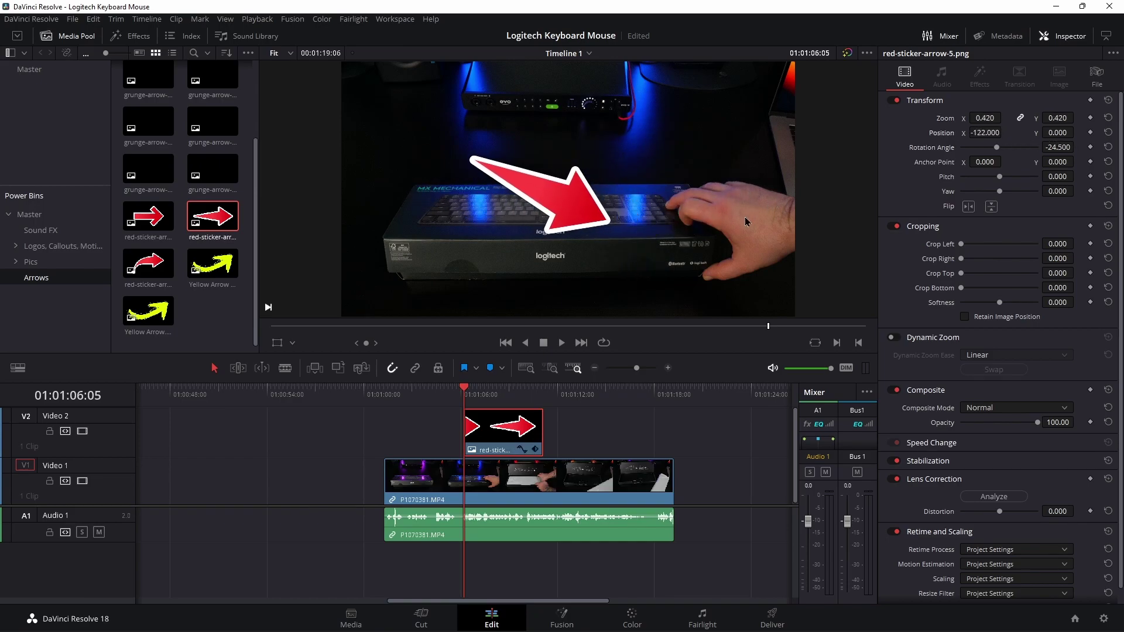
Step: Reopen the Davinci POWER BINS project and move the playhead back to the early part of Timeline 1
{"action": "left_click", "coordinate": [1075, 618]}
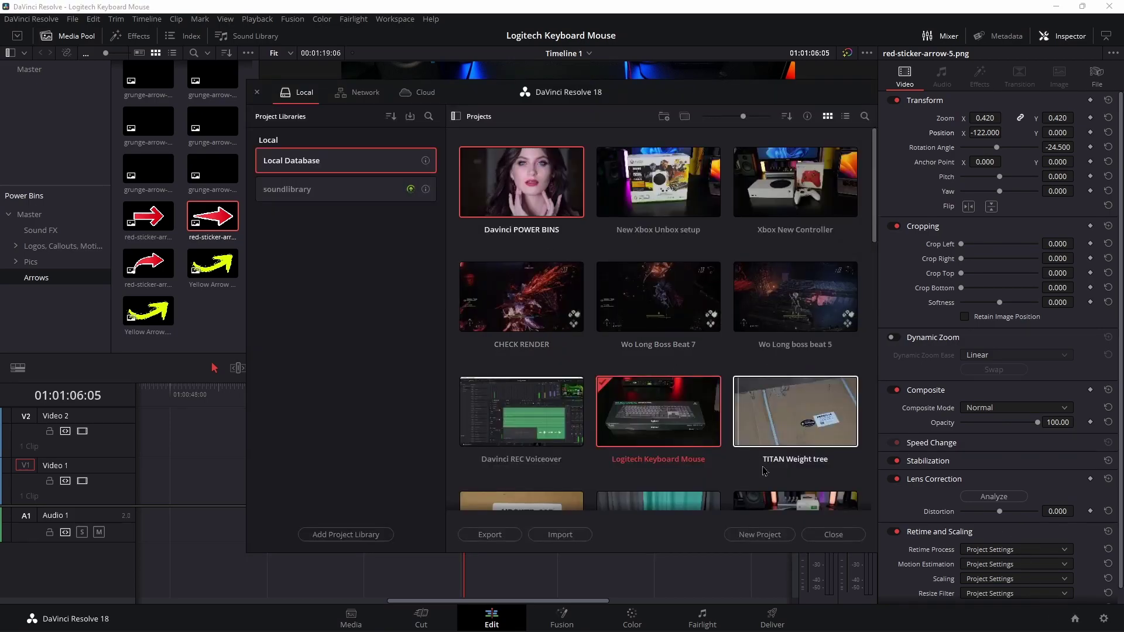
{"action": "double_click", "coordinate": [527, 212]}
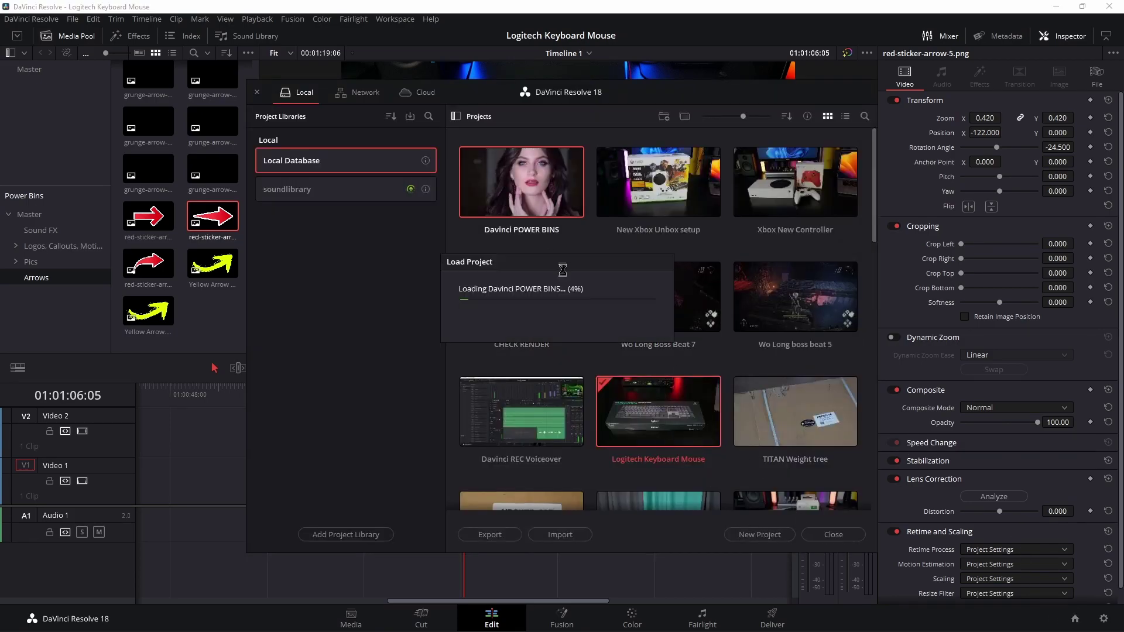
{"action": "scroll", "coordinate": [549, 456], "scroll_direction": "left", "scroll_amount": 3}
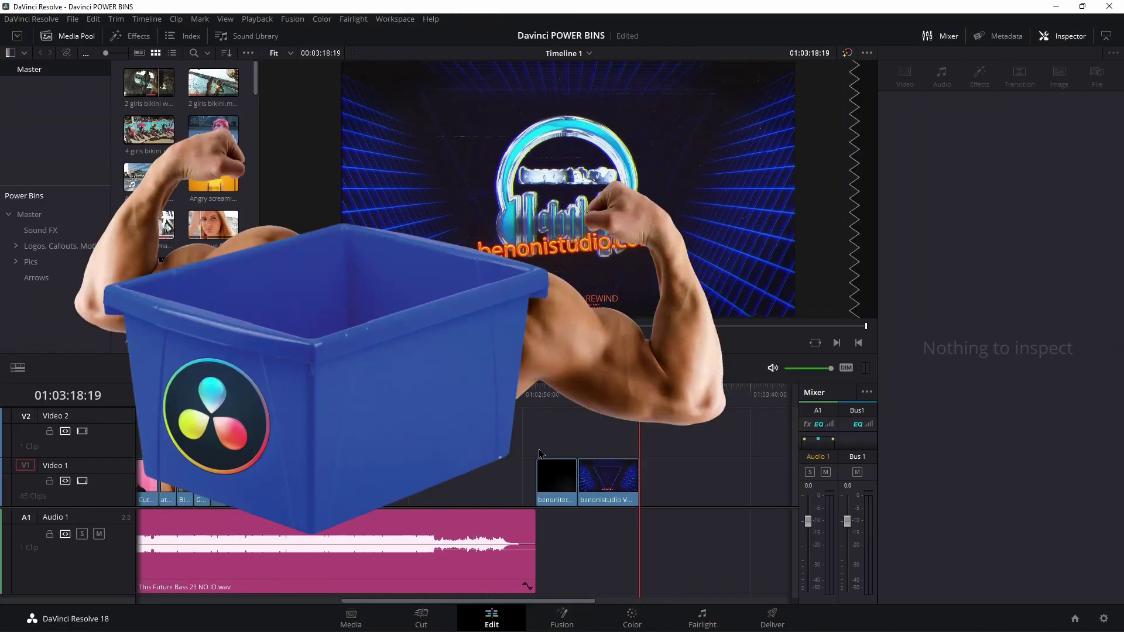
{"action": "key", "text": "Home"}
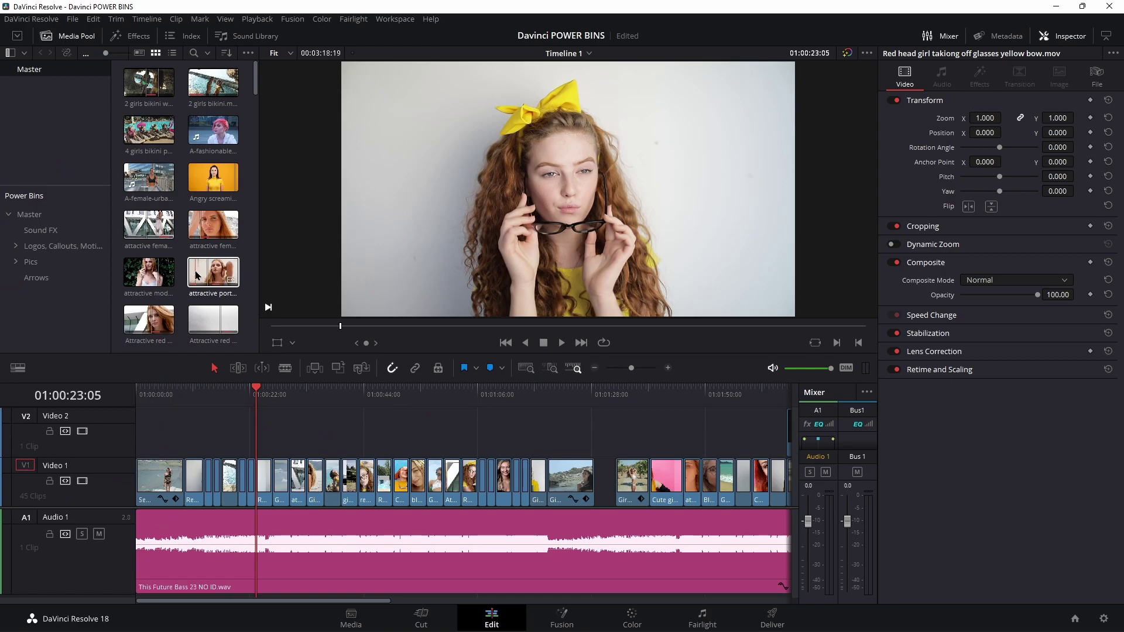
Step: Look through the logos and Sound FX power bins and the Sound FX folder on Samsung (V:), and open the Project Manager
{"action": "left_click", "coordinate": [56, 249]}
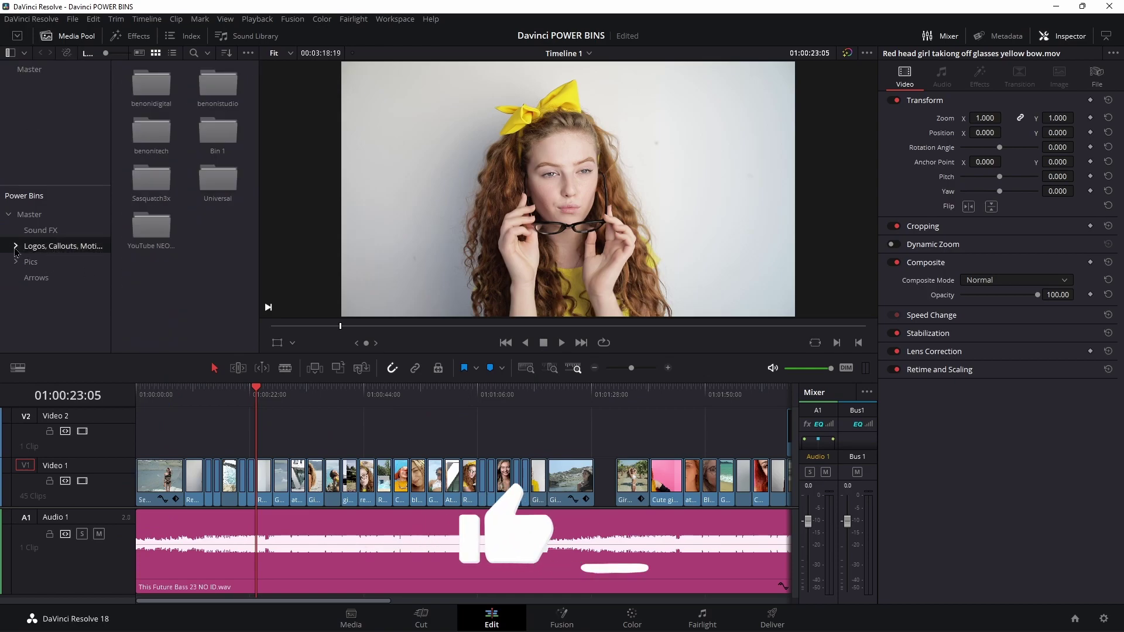
{"action": "left_click", "coordinate": [40, 230]}
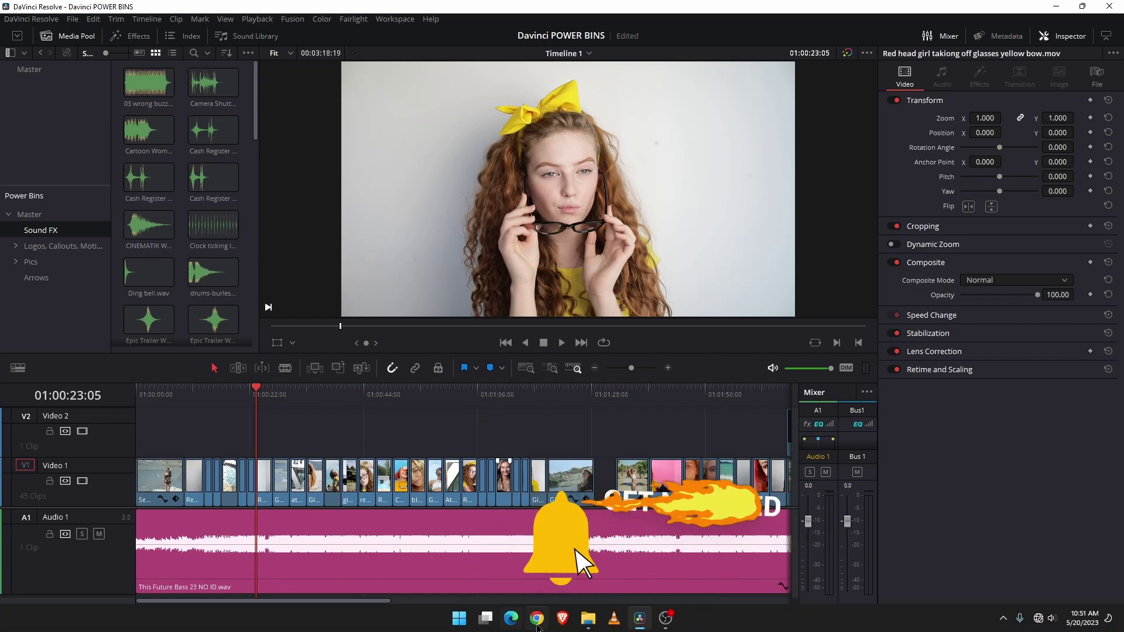
{"action": "left_click", "coordinate": [588, 619]}
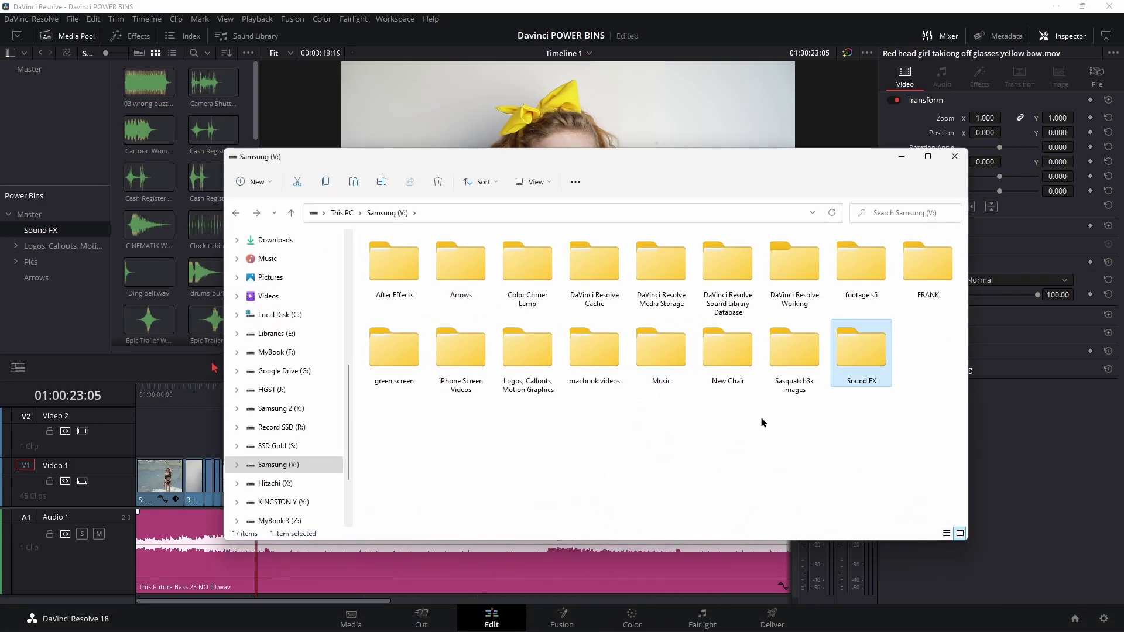
{"action": "double_click", "coordinate": [858, 350]}
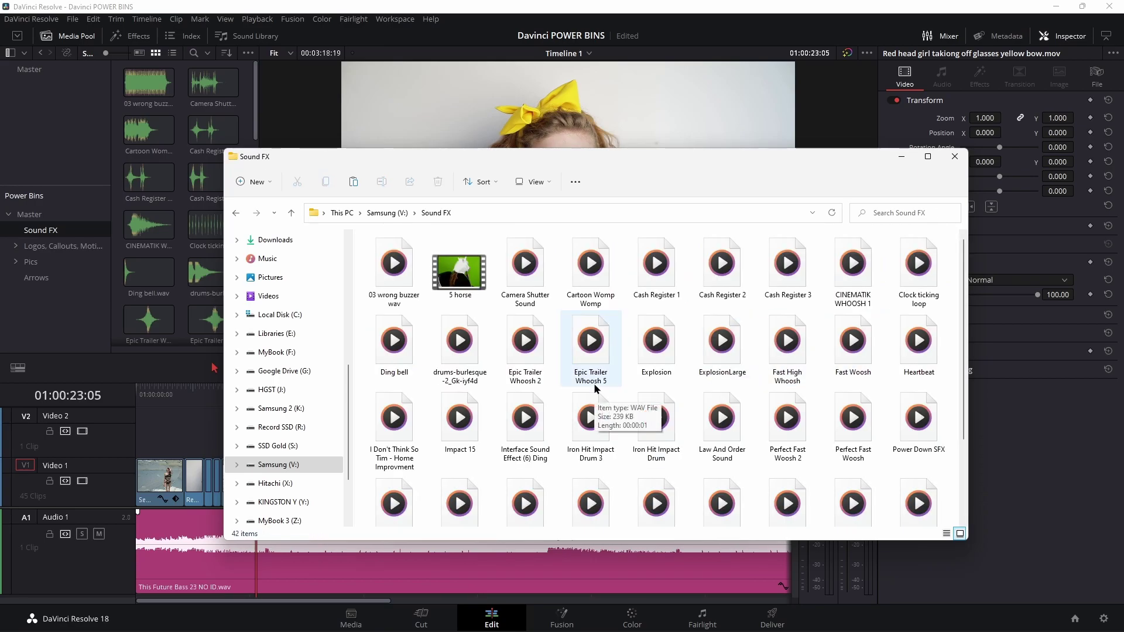
{"action": "left_click", "coordinate": [1075, 619]}
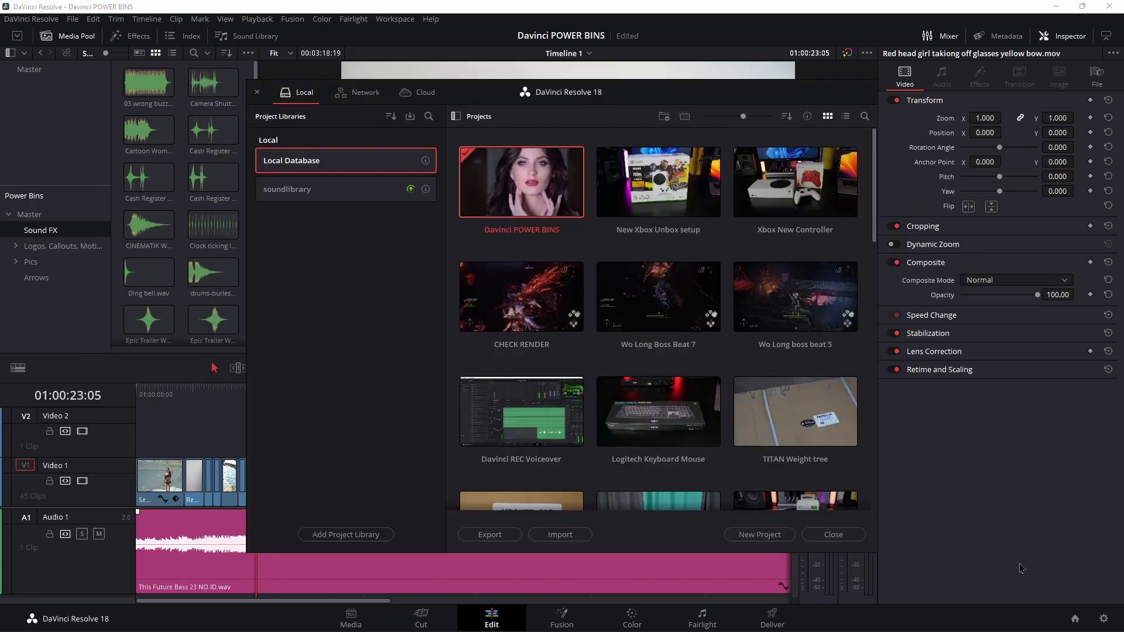
Step: Close the Project Manager and look into the Logos, Callouts, Motion Graphics folder on Samsung (V:) in File Explorer
{"action": "left_click", "coordinate": [837, 534]}
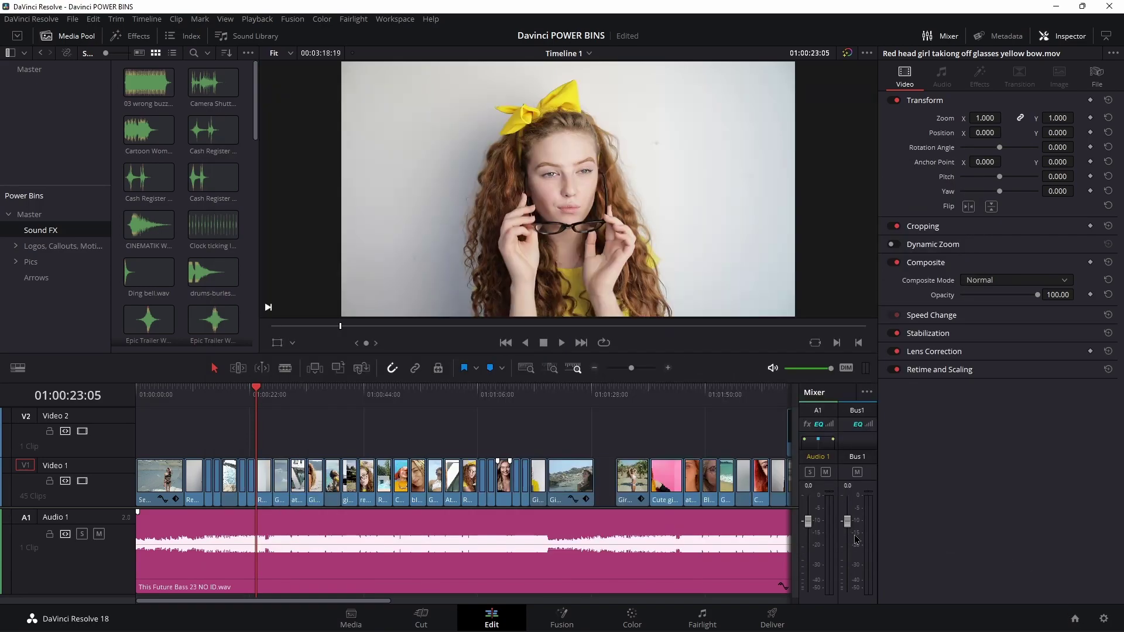
{"action": "right_click", "coordinate": [39, 317]}
{"action": "left_click", "coordinate": [82, 307]}
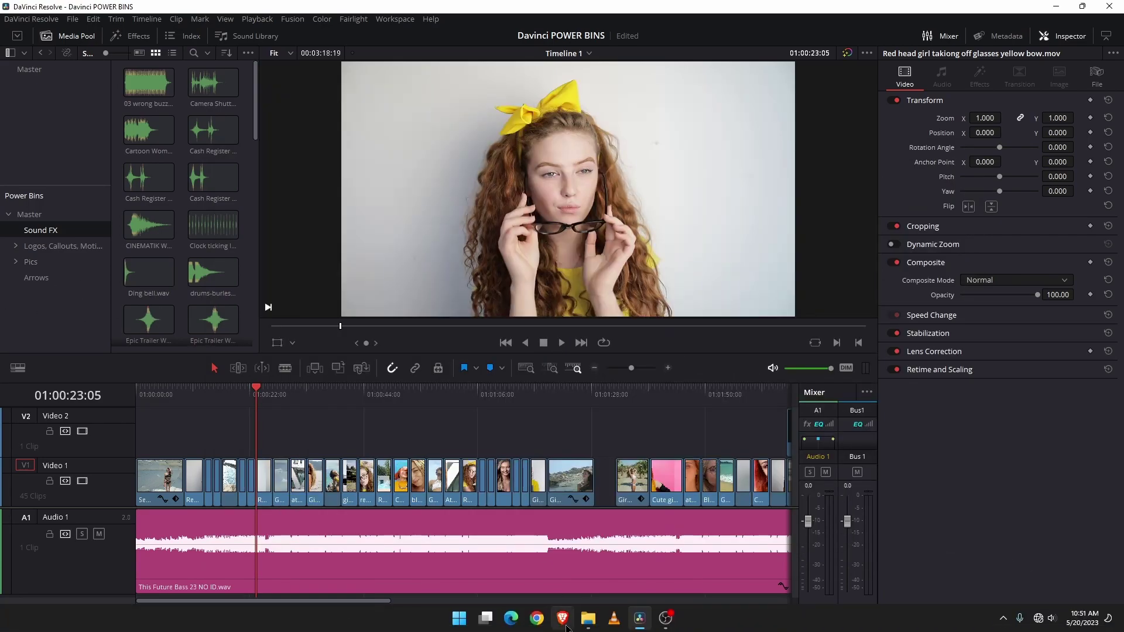
{"action": "left_click", "coordinate": [580, 621]}
{"action": "left_click", "coordinate": [235, 213]}
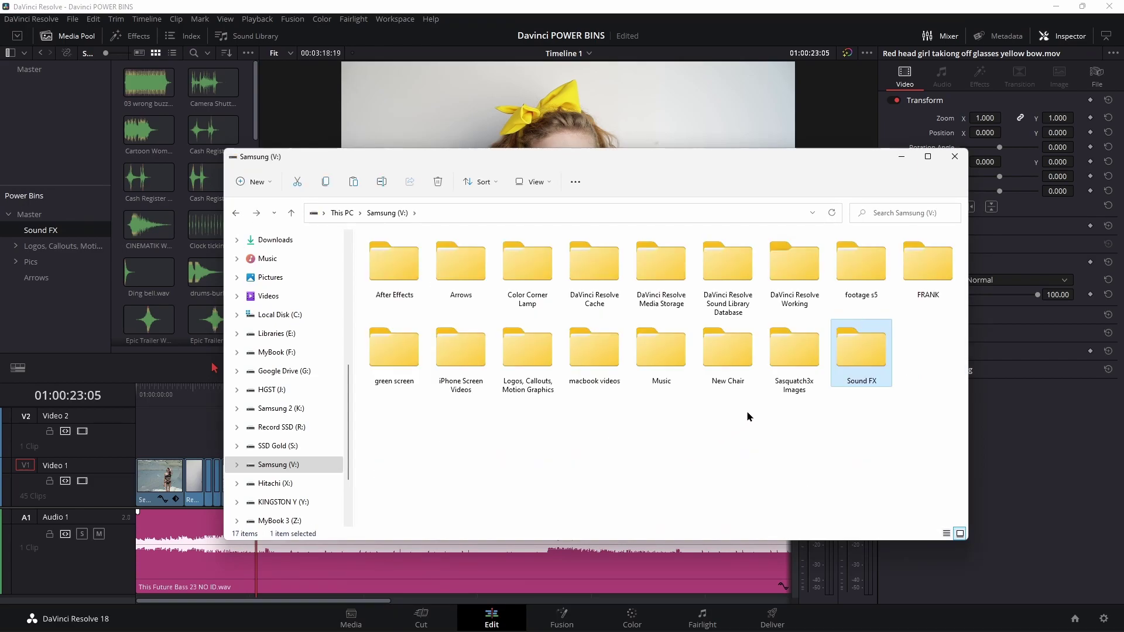
{"action": "double_click", "coordinate": [528, 354]}
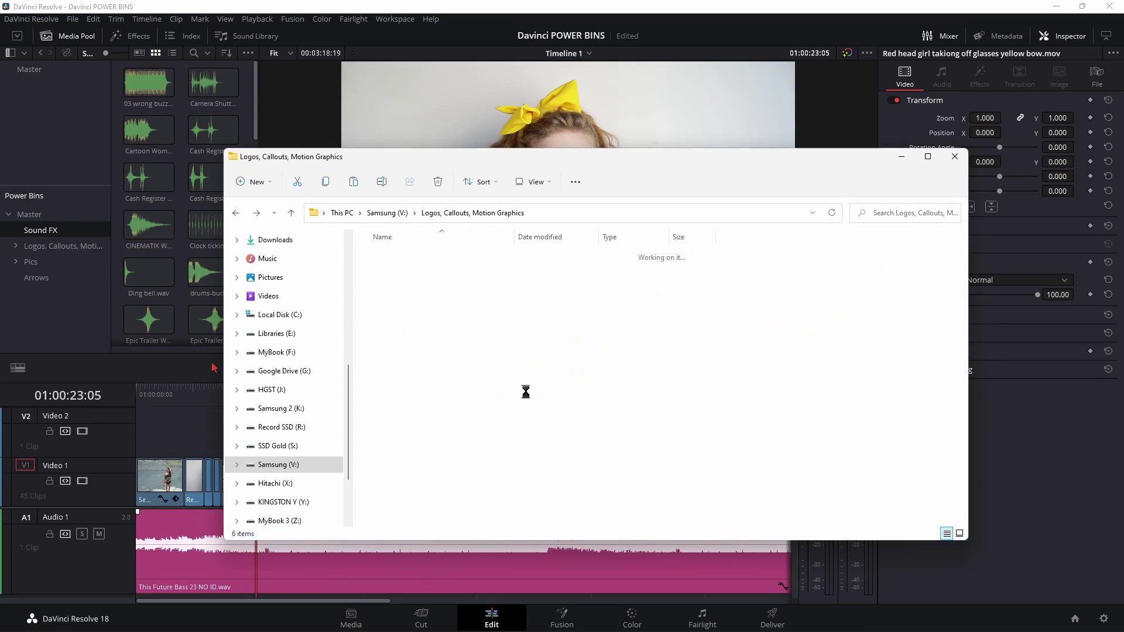
{"action": "left_click", "coordinate": [236, 213]}
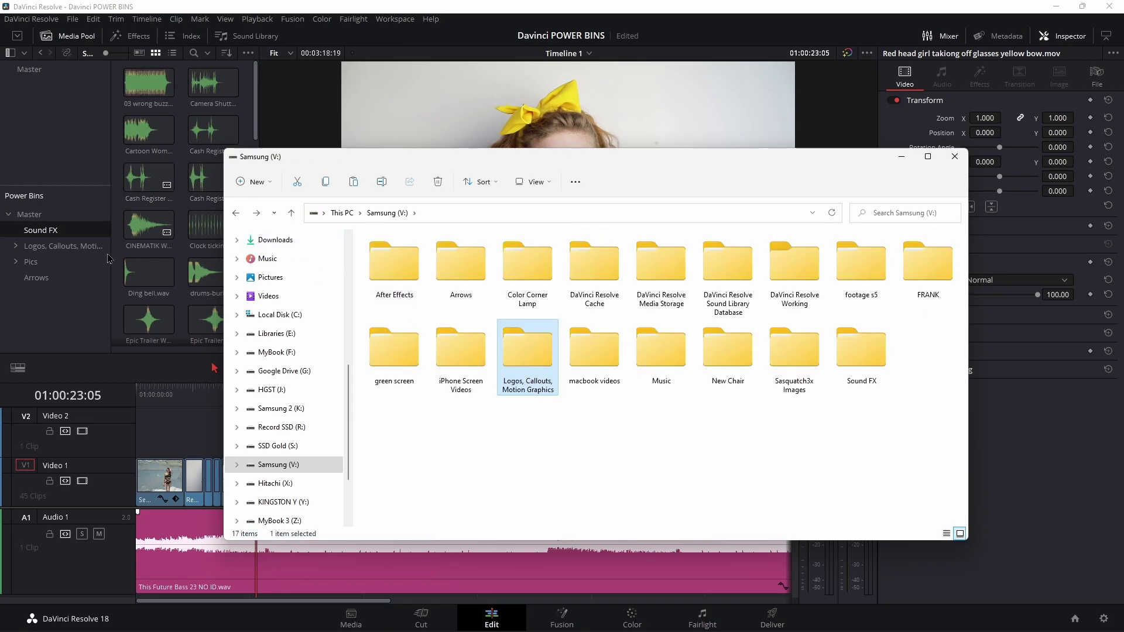
Step: Place benoni.tech Power On Lower 3rd.mov from the benonitech power bin on Video 2 and move the playhead onto it
{"action": "left_click", "coordinate": [26, 252]}
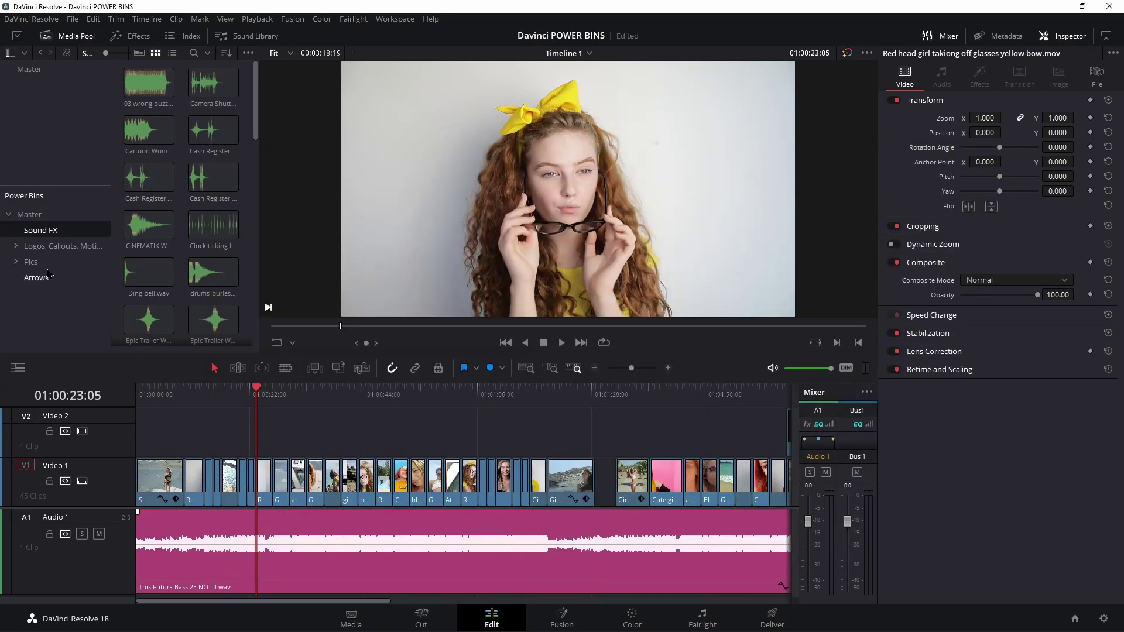
{"action": "left_click", "coordinate": [19, 251]}
{"action": "left_click", "coordinate": [16, 246]}
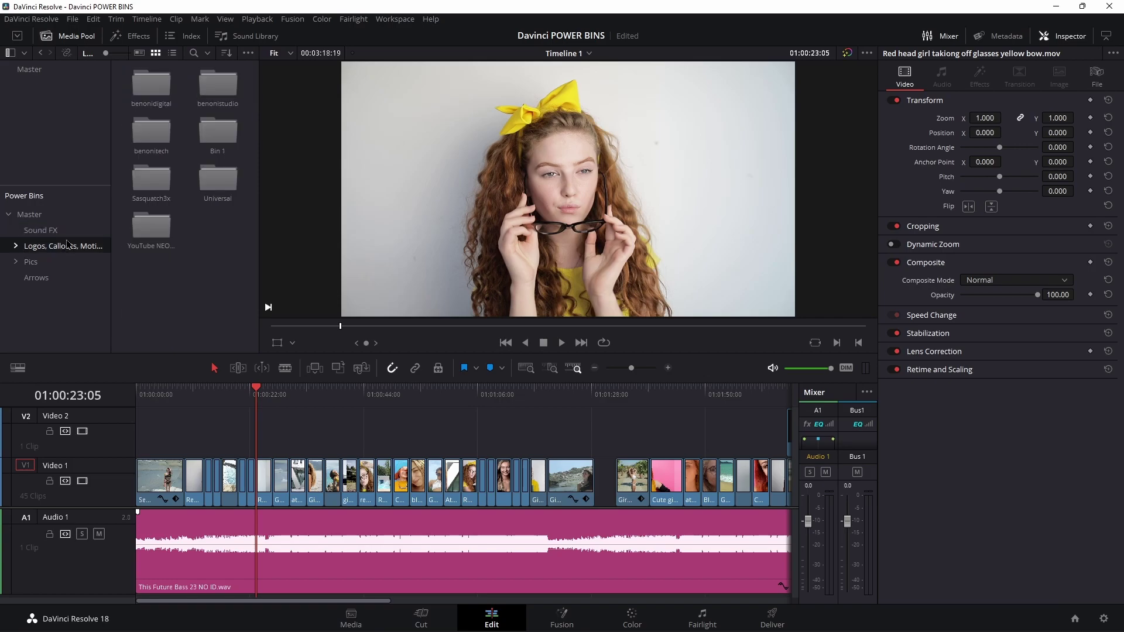
{"action": "double_click", "coordinate": [149, 179]}
{"action": "left_click", "coordinate": [50, 278]}
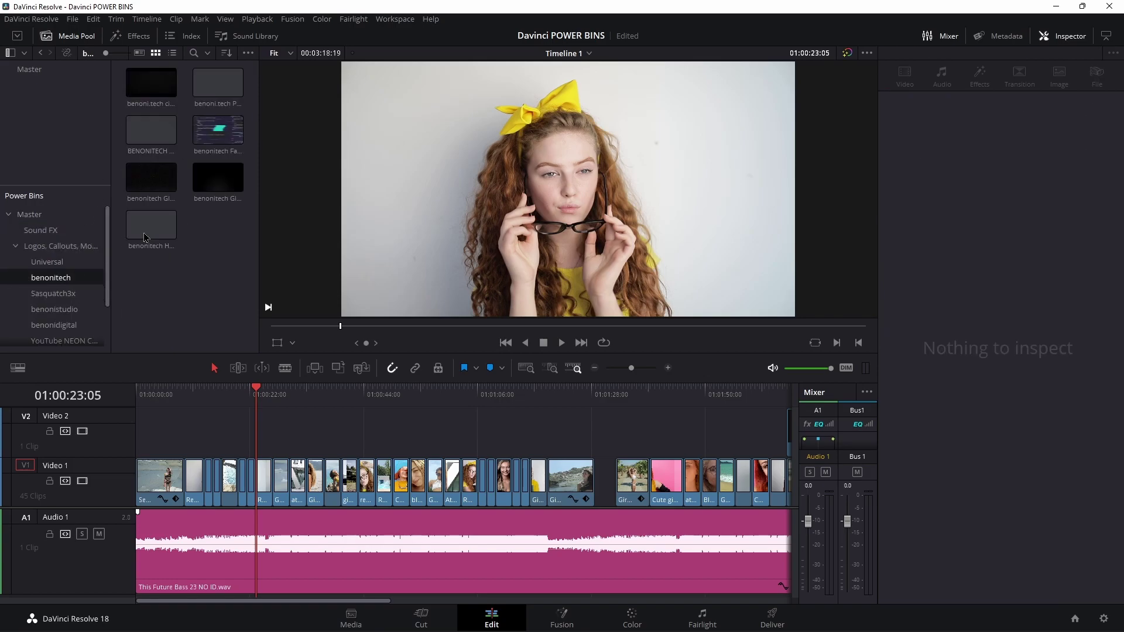
{"action": "left_click", "coordinate": [217, 82]}
{"action": "left_click_drag", "start_coordinate": [218, 85], "coordinate": [325, 431]}
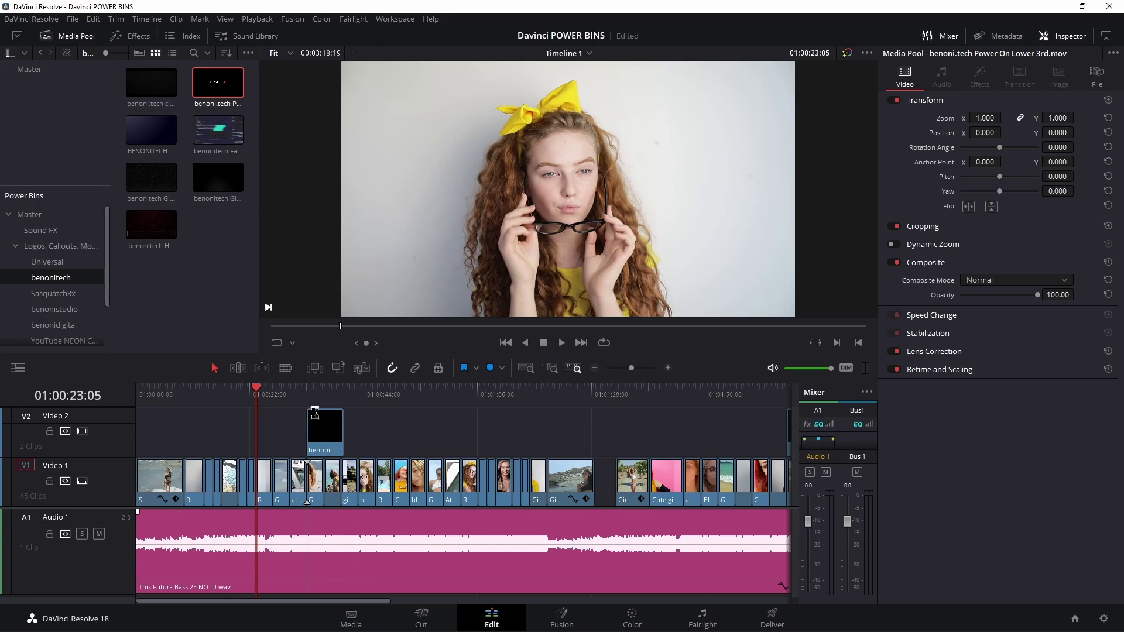
{"action": "mouse_move", "coordinate": [325, 391]}
{"action": "left_mouse_down"}
{"action": "mouse_move", "coordinate": [312, 396]}
{"action": "mouse_move", "coordinate": [324, 396]}
{"action": "left_mouse_up"}
Step: Place benonitech Glitch Logo.mov on Video 2 after the lower third and move the playhead onto it
{"action": "left_click", "coordinate": [218, 179]}
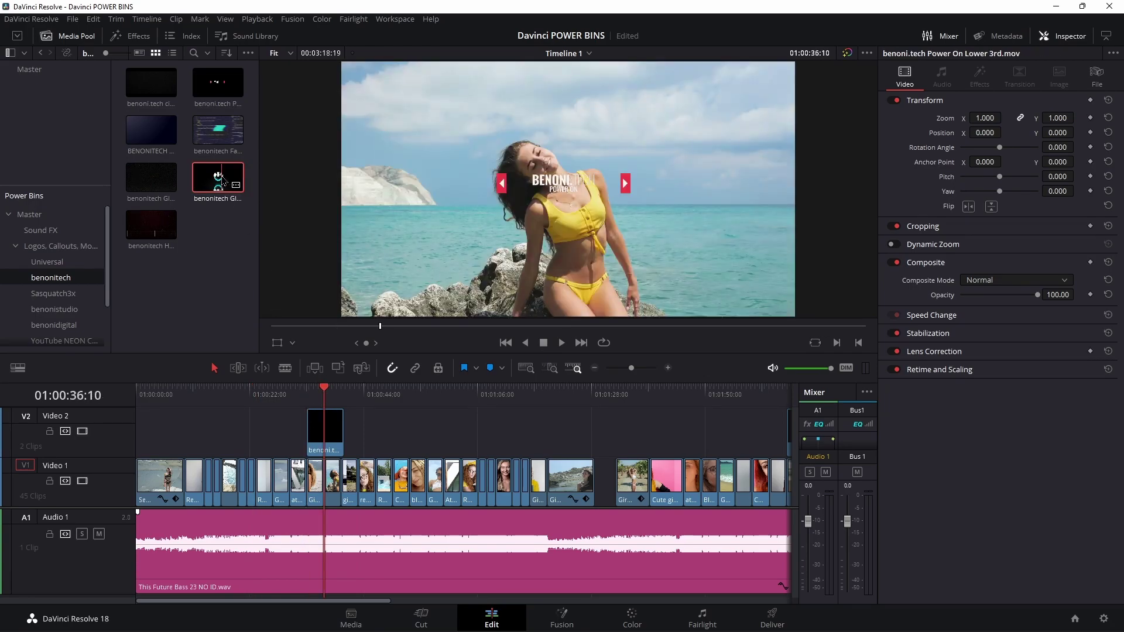
{"action": "left_click_drag", "start_coordinate": [217, 179], "coordinate": [383, 418]}
{"action": "left_click", "coordinate": [392, 388]}
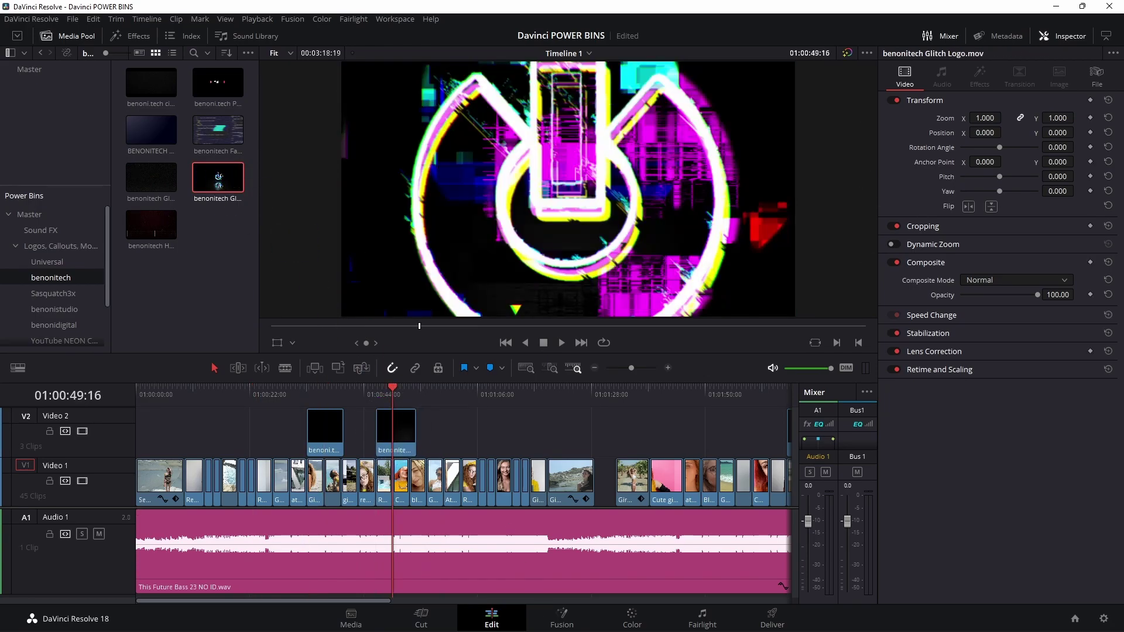
{"action": "left_click", "coordinate": [588, 620]}
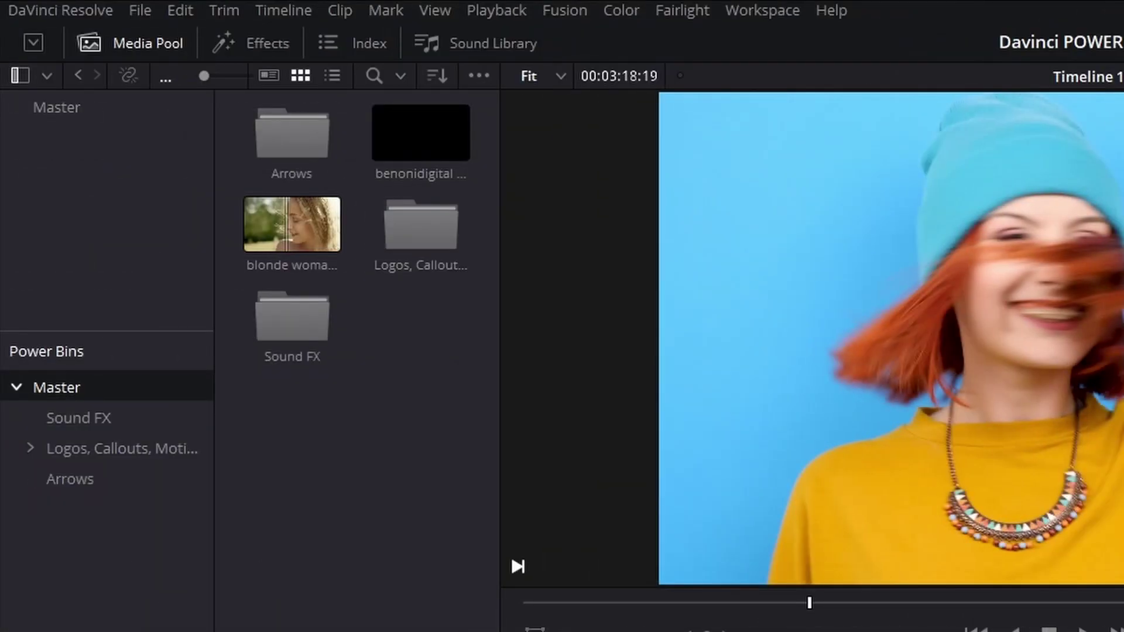
Step: Hide the Power Bins section in the Media Pool
{"action": "left_click", "coordinate": [480, 78]}
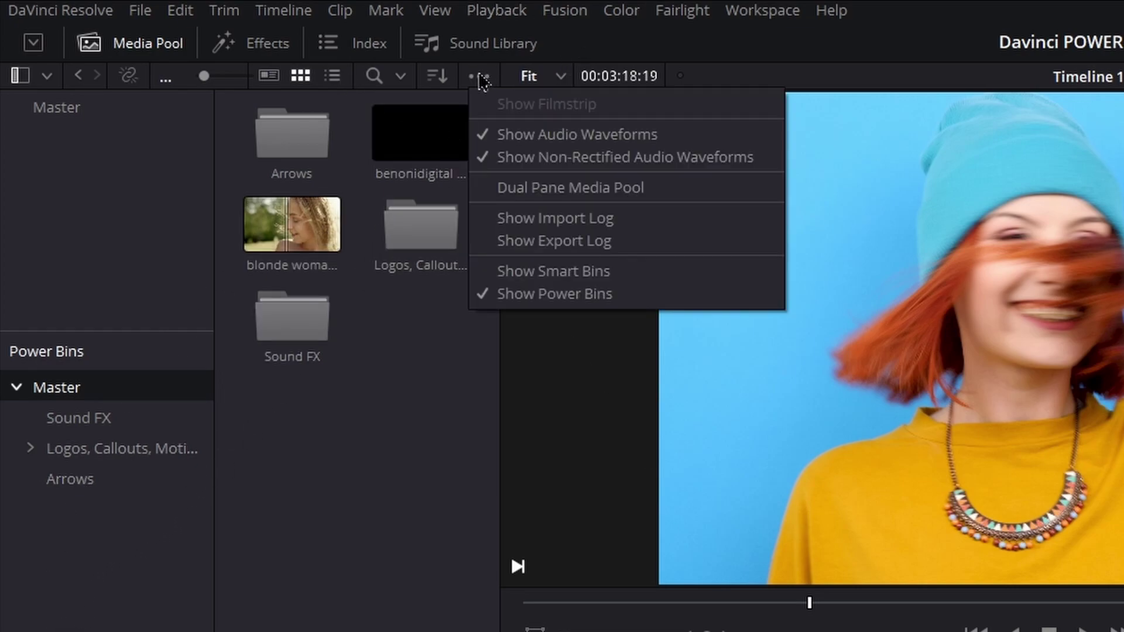
{"action": "left_click", "coordinate": [562, 298]}
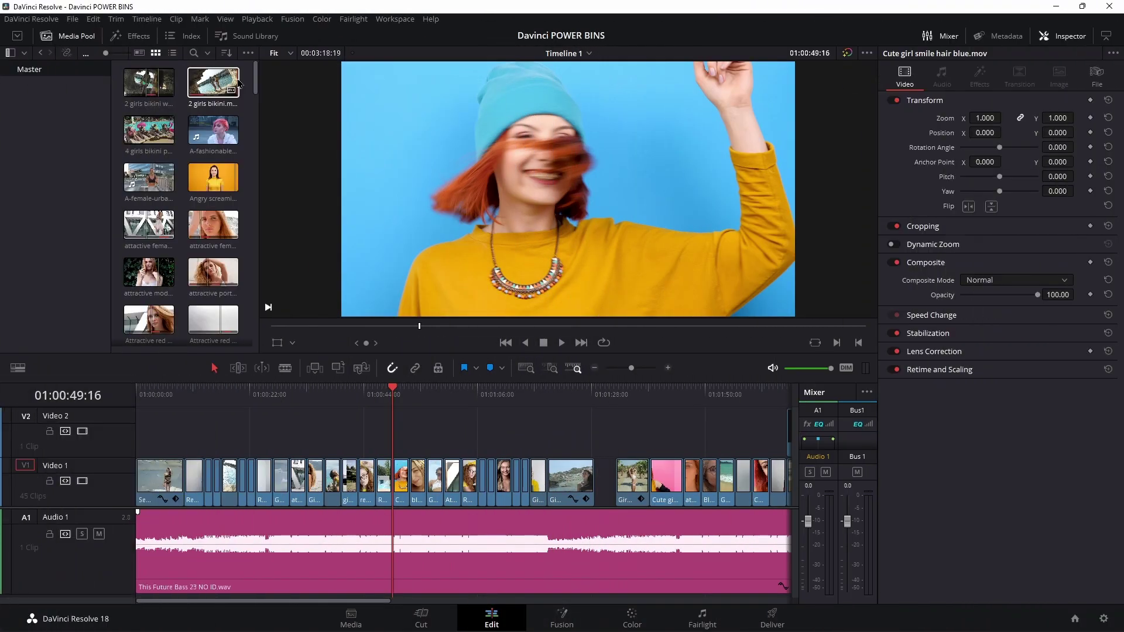
Step: Toggle the Media Pool off and on, and turn on the display of Power Bins in it
{"action": "left_click", "coordinate": [252, 54]}
{"action": "left_click", "coordinate": [57, 98]}
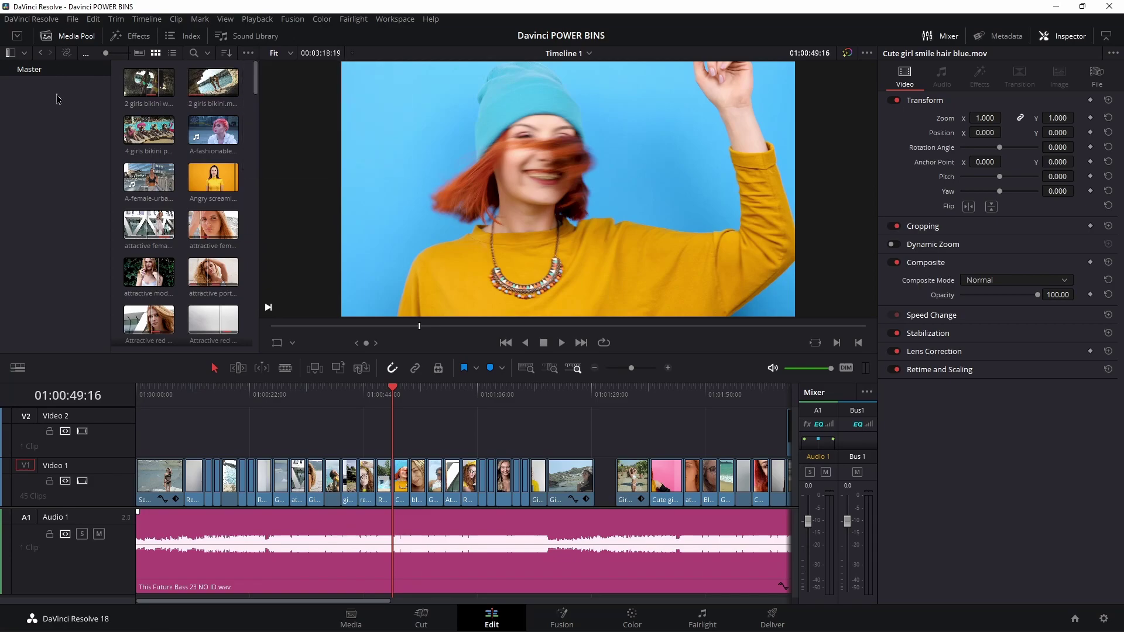
{"action": "left_click", "coordinate": [72, 39]}
{"action": "left_click", "coordinate": [72, 40]}
{"action": "left_click", "coordinate": [250, 55]}
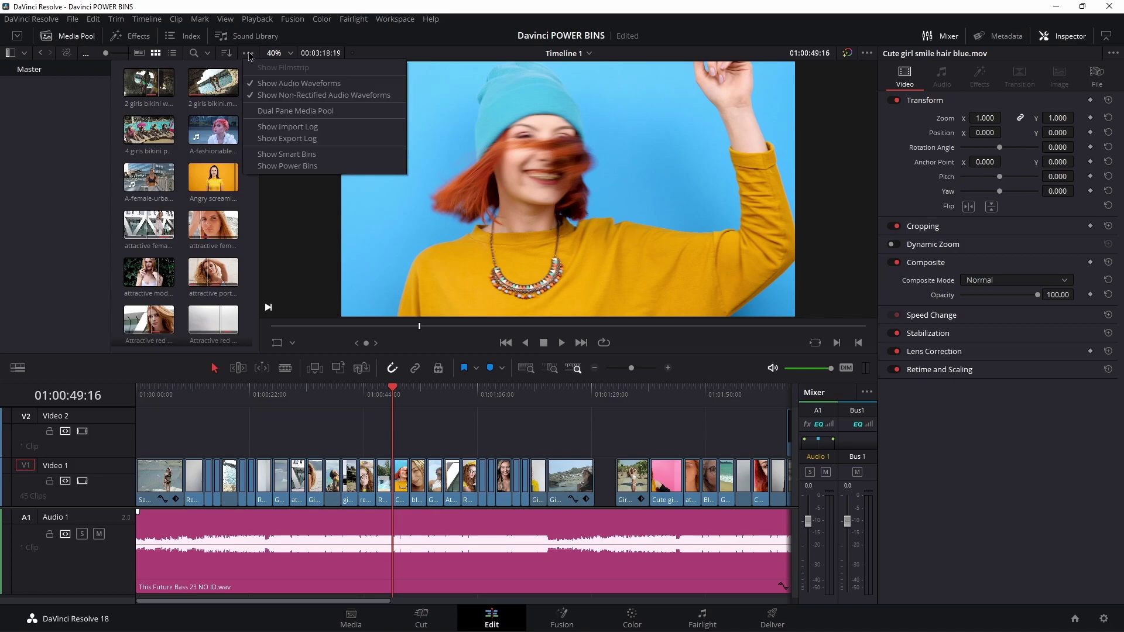
{"action": "left_click", "coordinate": [279, 169]}
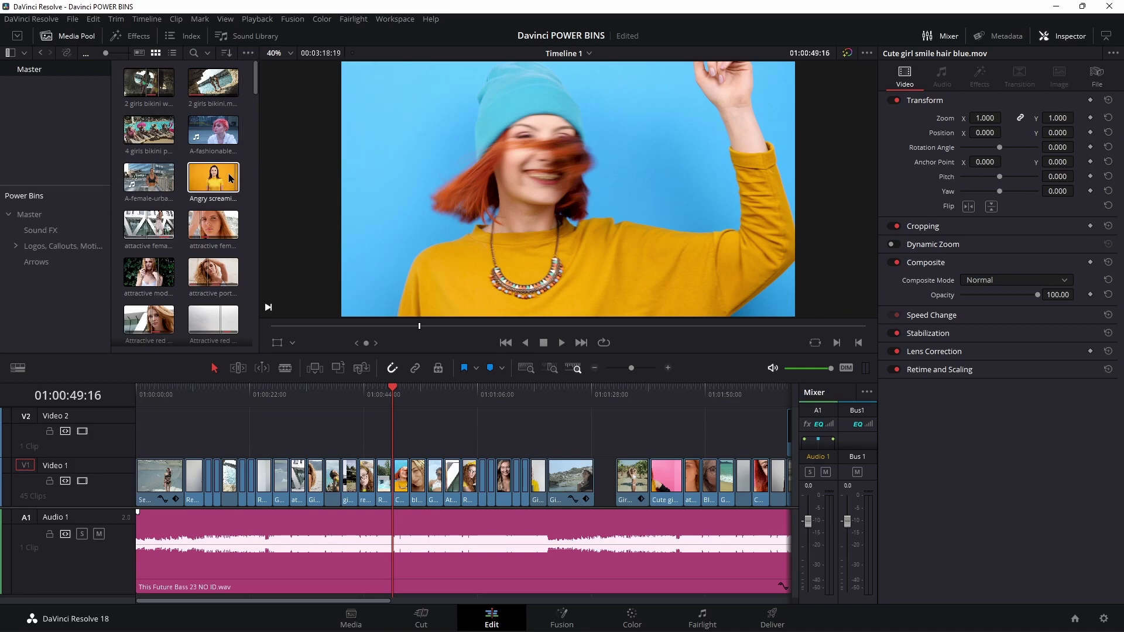
Step: Review the Master power bin and the sub-bins under Logos, Callouts, Motion Graphics against the source folders on Samsung (V:)
{"action": "mouse_move", "coordinate": [526, 614]}
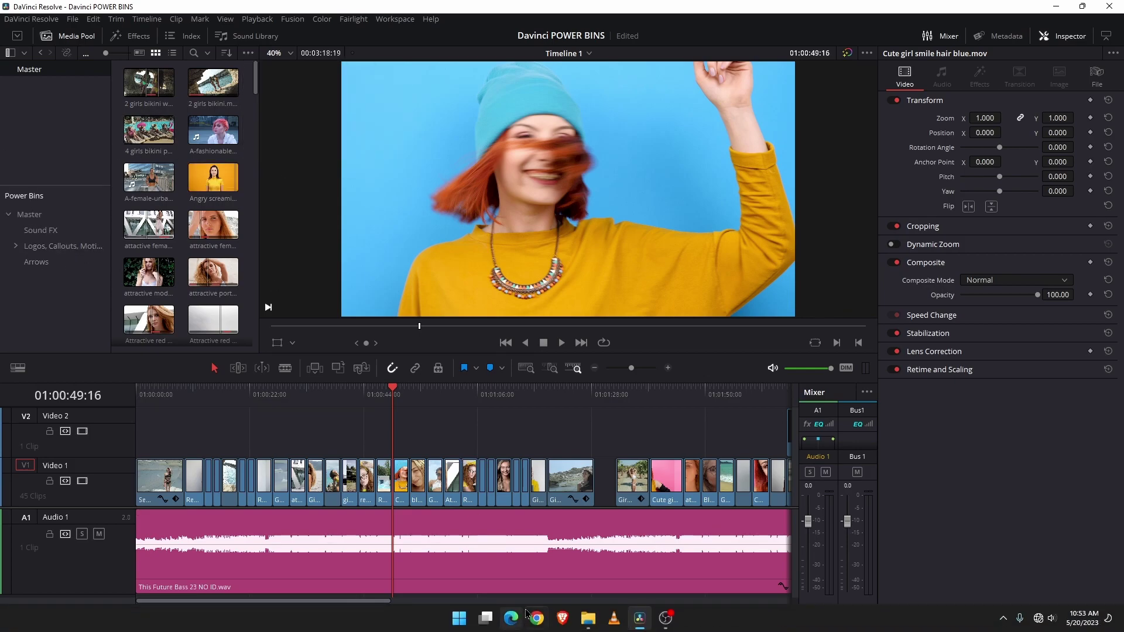
{"action": "left_click", "coordinate": [587, 619]}
{"action": "left_click", "coordinate": [29, 215]}
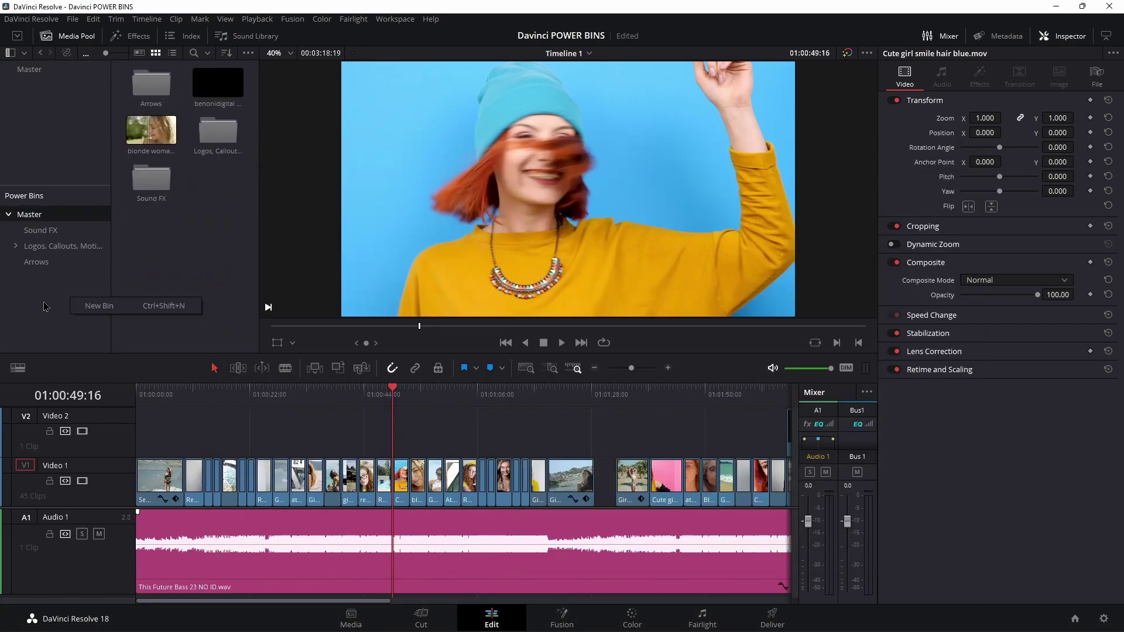
{"action": "left_click", "coordinate": [44, 307]}
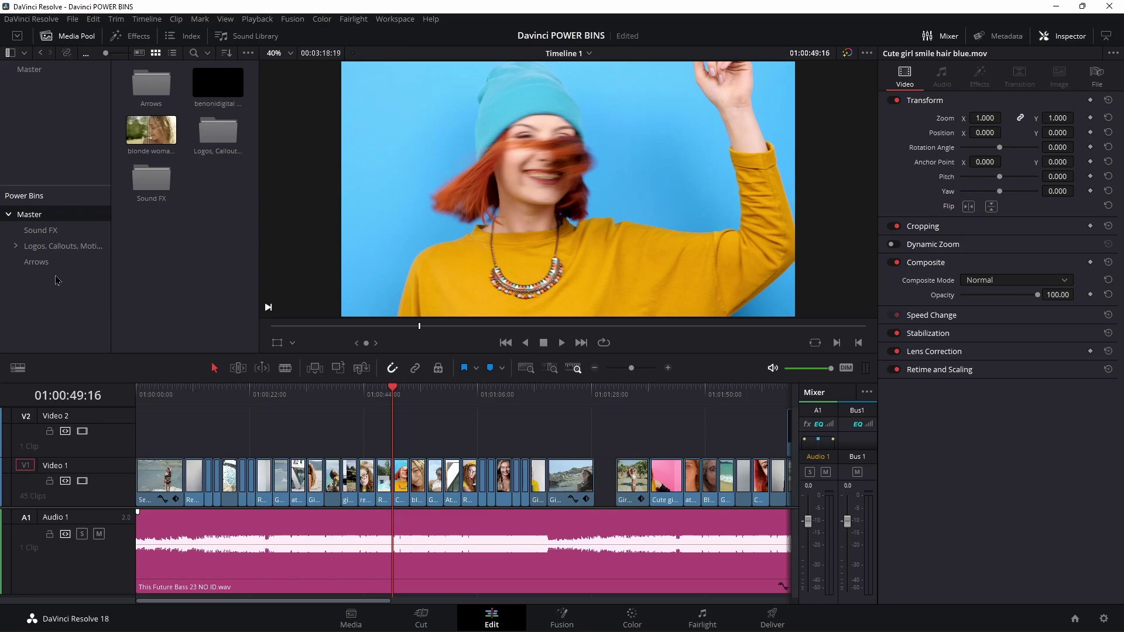
{"action": "left_click", "coordinate": [15, 246]}
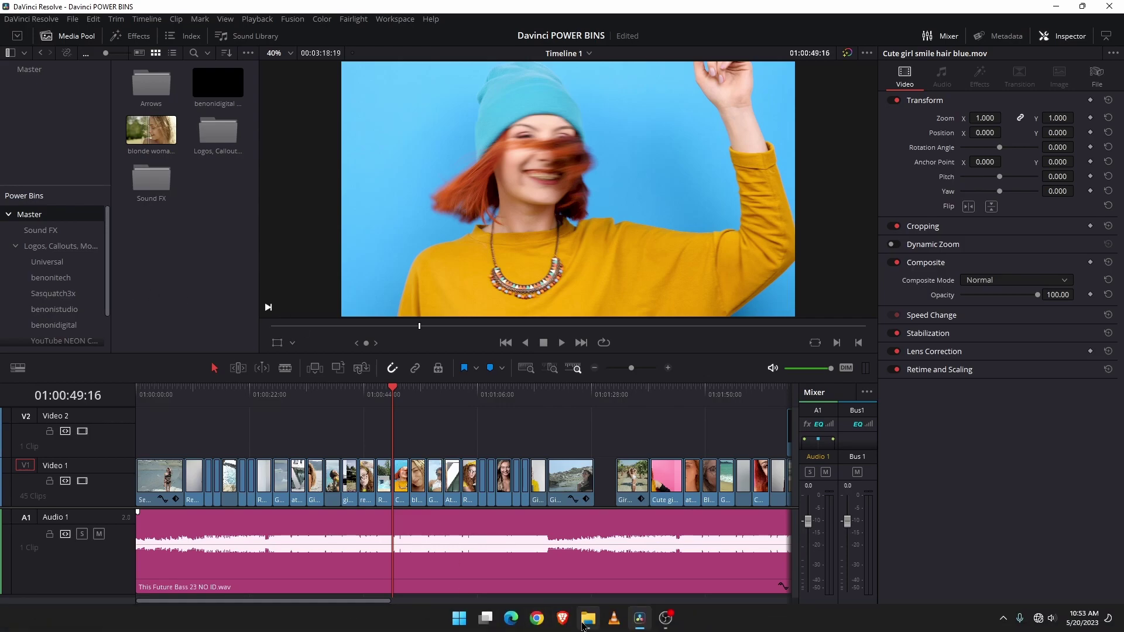
{"action": "left_click", "coordinate": [585, 624]}
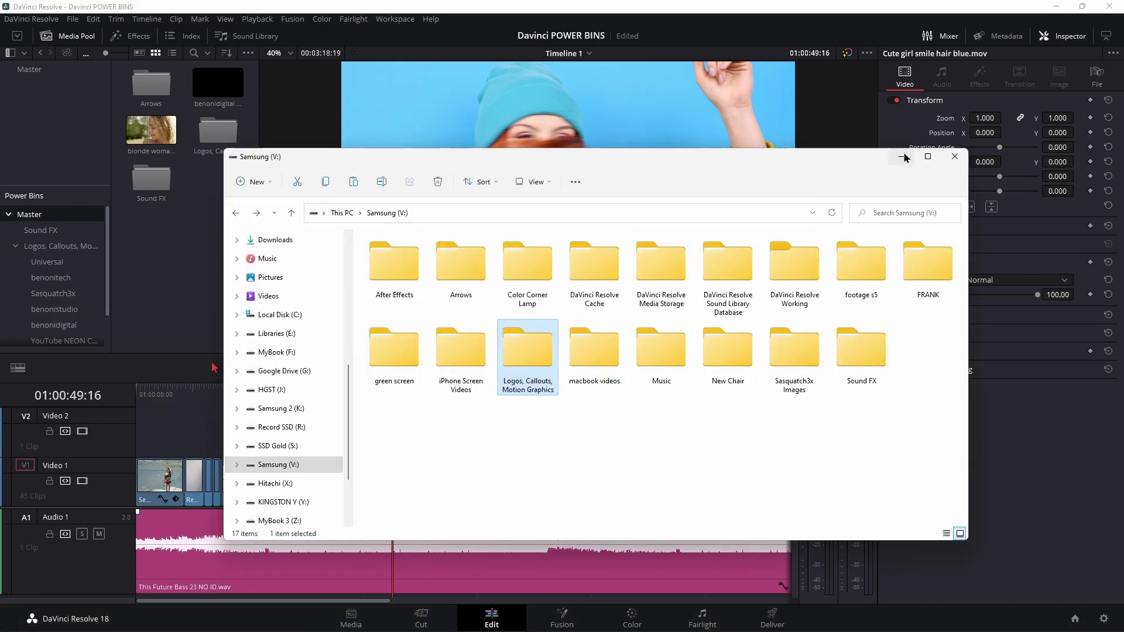
{"action": "left_click", "coordinate": [902, 157]}
Step: Browse the projects of the Local Database in the Project Manager and return to Timeline 1
{"action": "left_click", "coordinate": [1075, 622]}
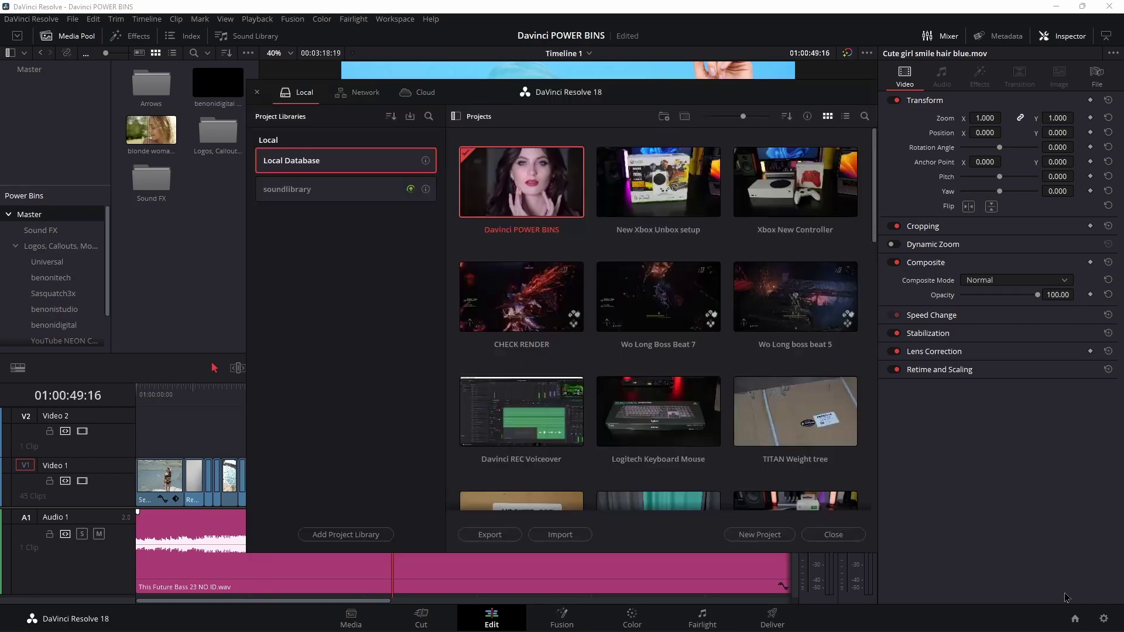
{"action": "scroll", "coordinate": [711, 309], "scroll_direction": "down", "scroll_amount": 2}
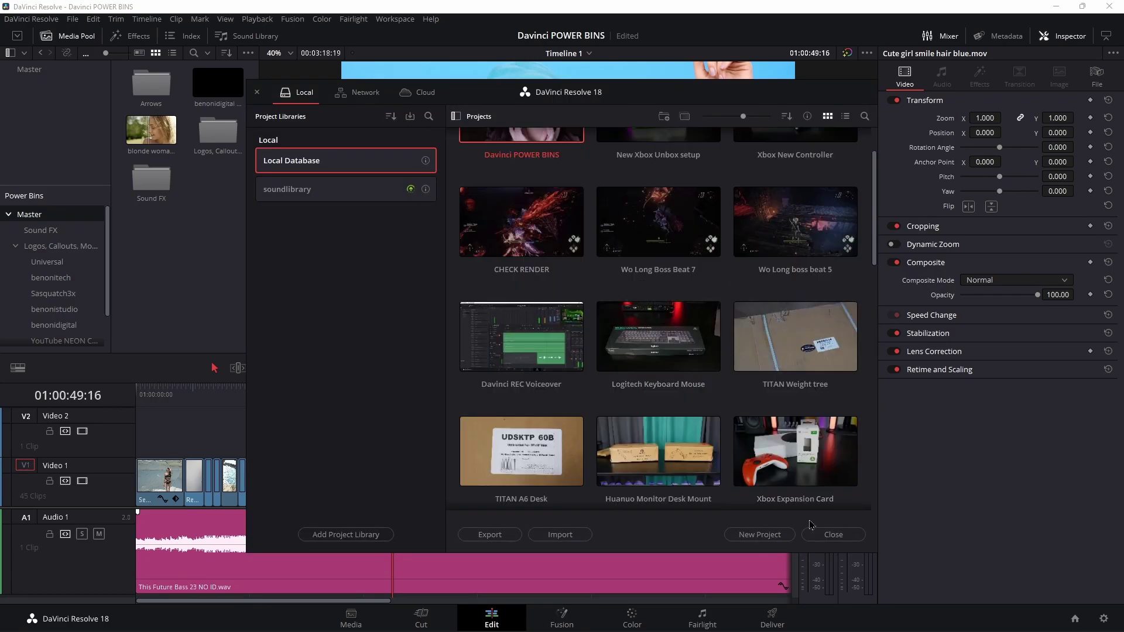
{"action": "left_click", "coordinate": [834, 536]}
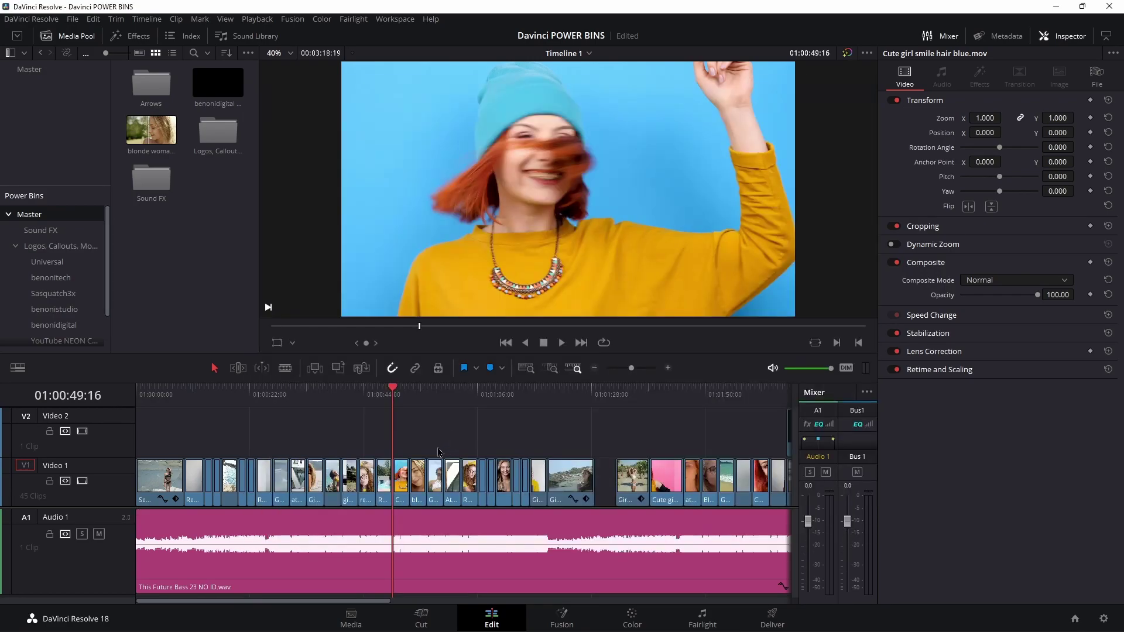